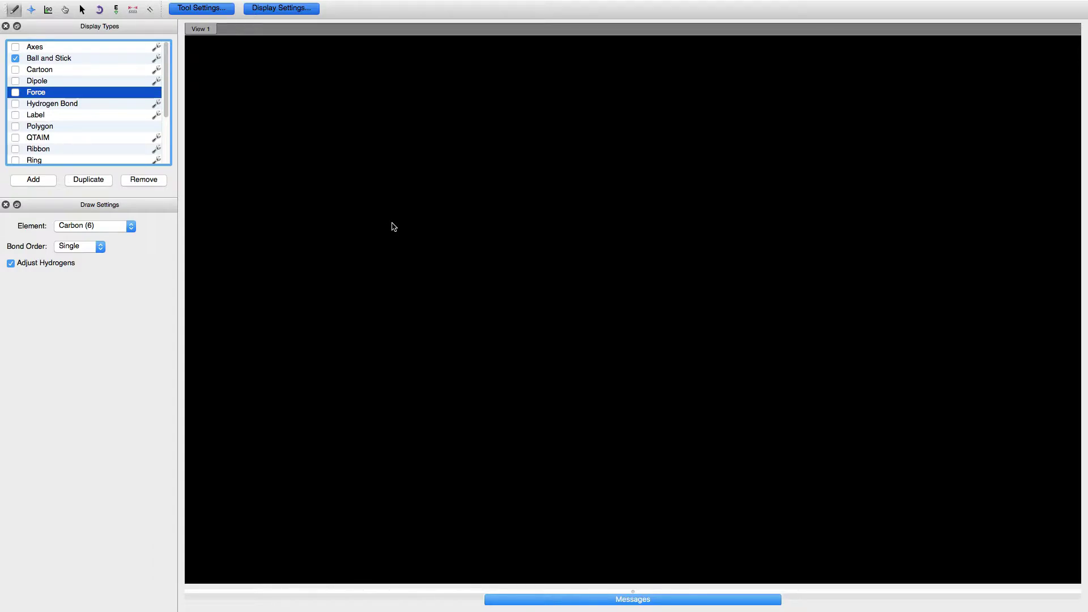
Draw a methane in the empty view and turn one hydrogen into carbon to form ethane
click(394, 227)
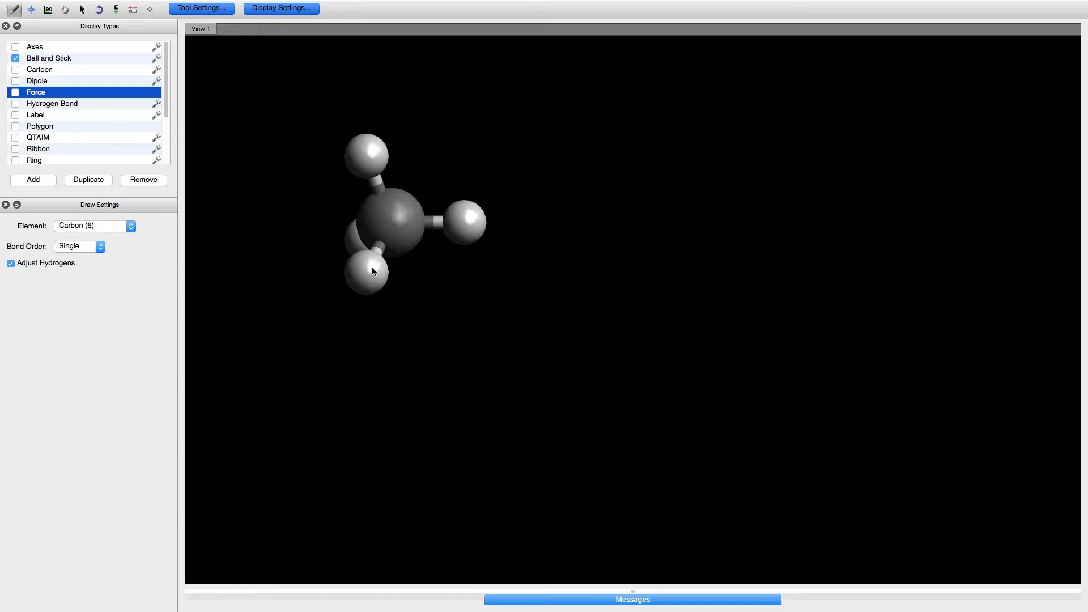
click(469, 223)
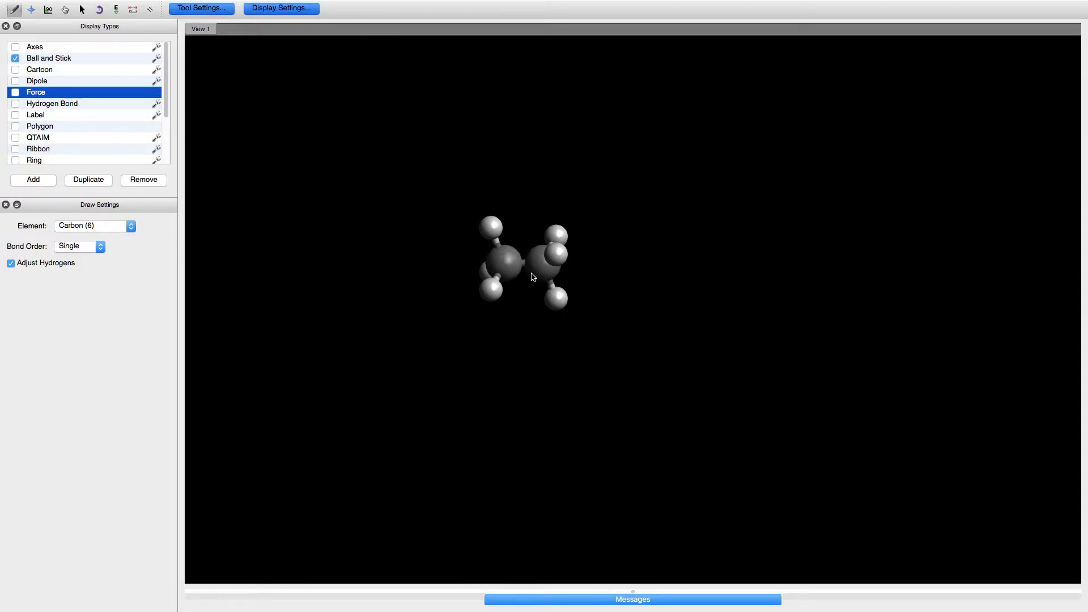
scroll(533, 276, up, 10)
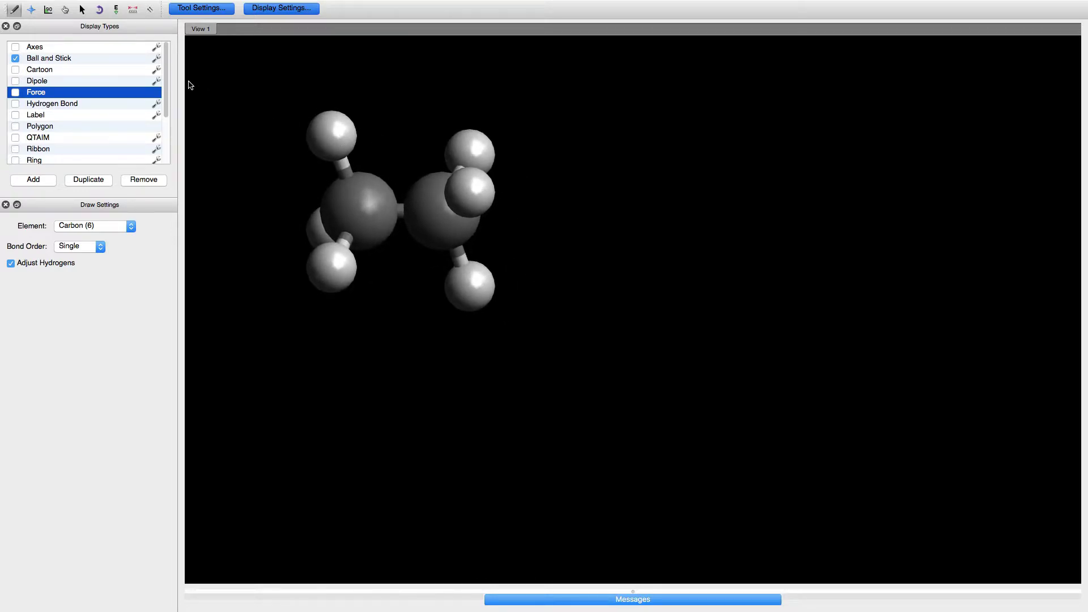
Turn off the Navigation tool's visual cues and rotate and pan the ethane into position
click(32, 11)
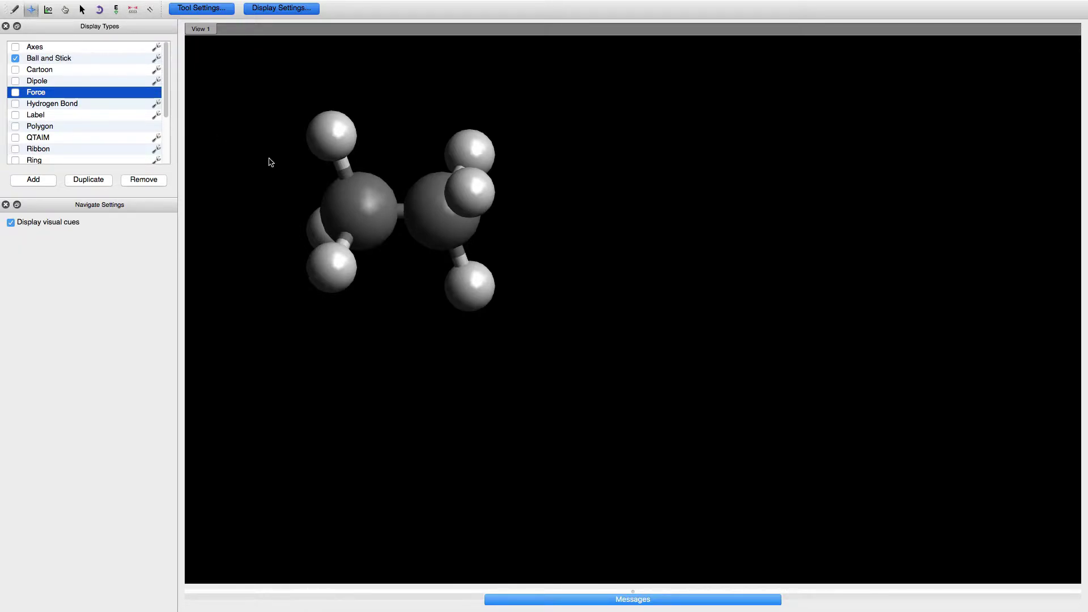
drag(390, 146, 408, 115)
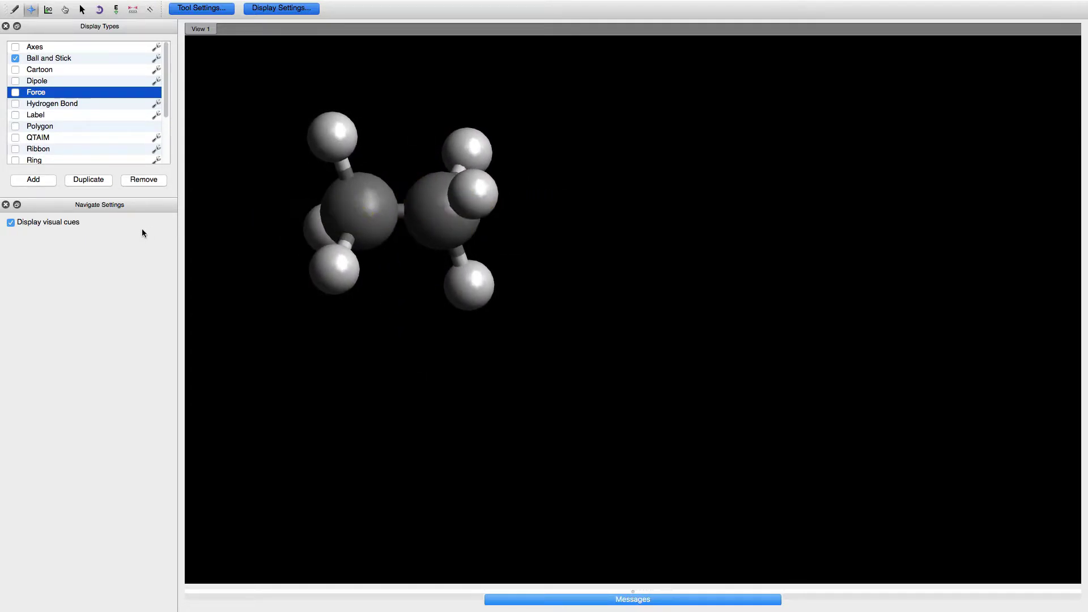
click(11, 223)
drag(306, 179, 403, 161)
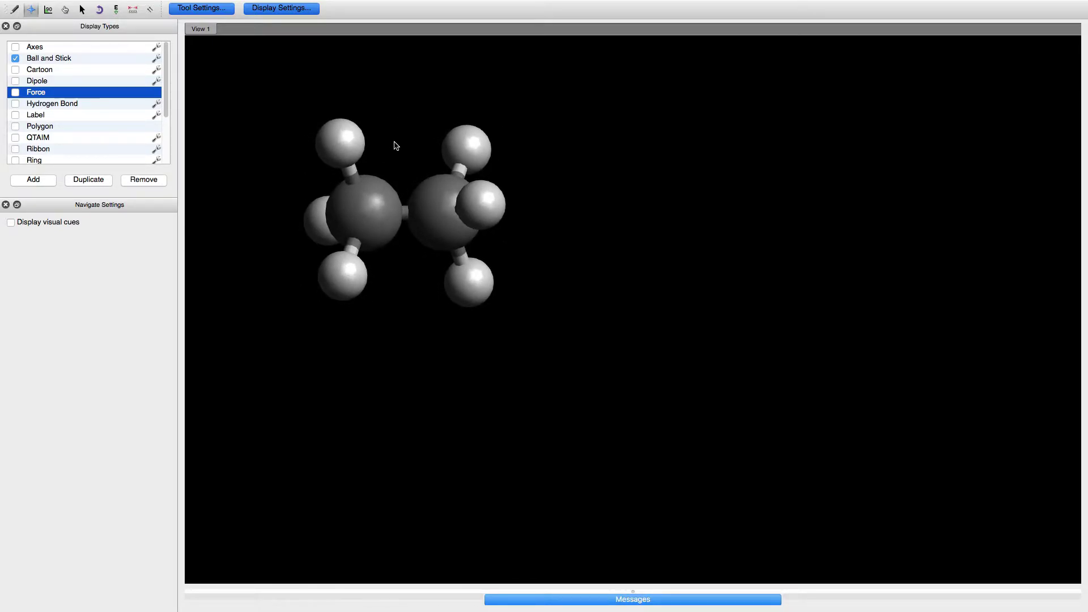
right_drag(396, 145, 587, 196)
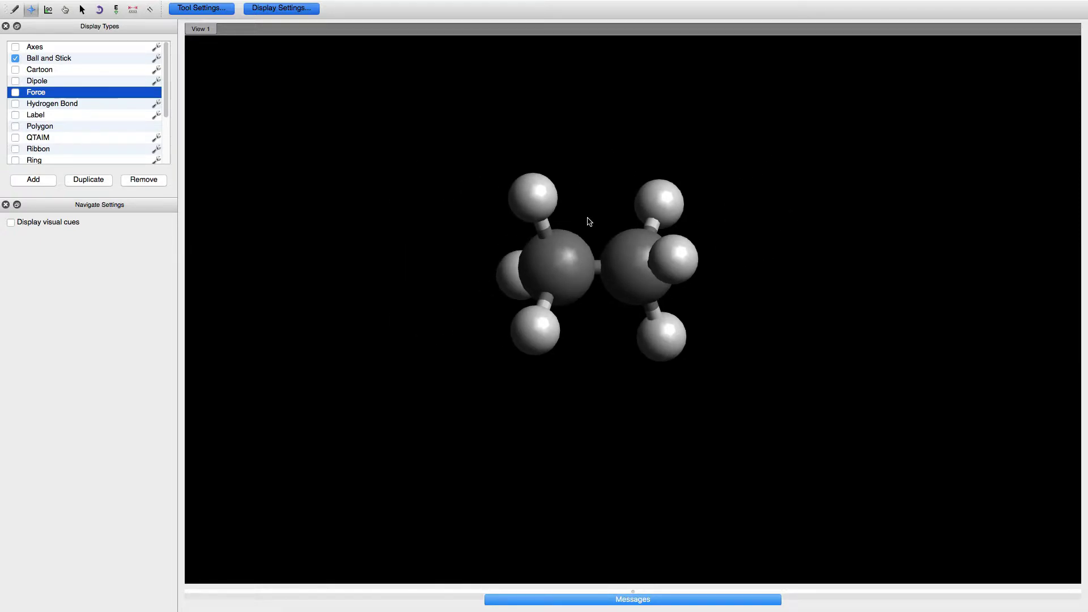
scroll(608, 245, up, 5)
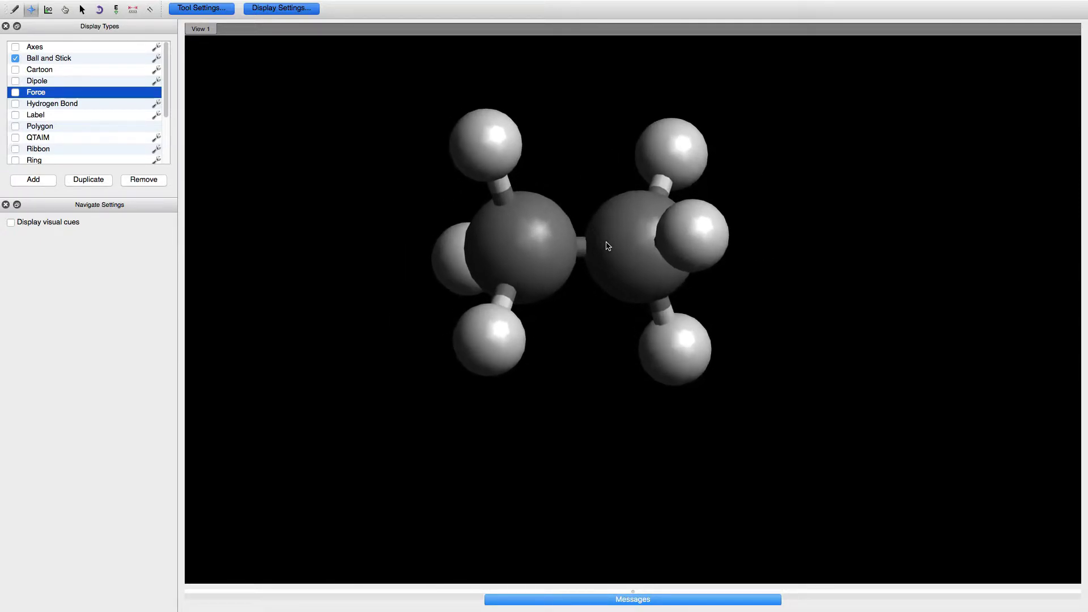
scroll(609, 245, down, 4)
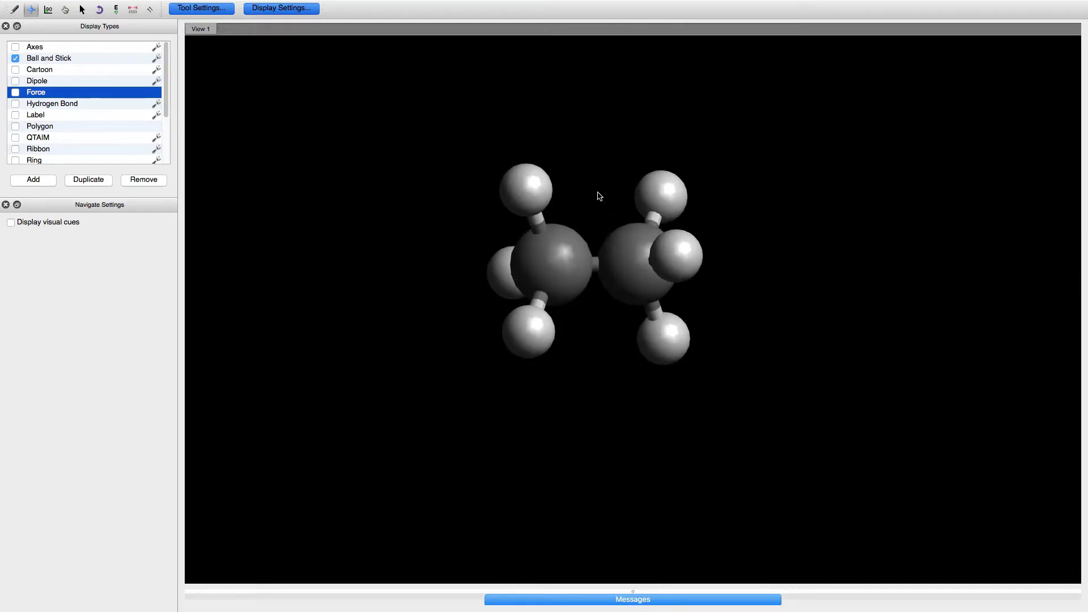
right_drag(599, 194, 576, 236)
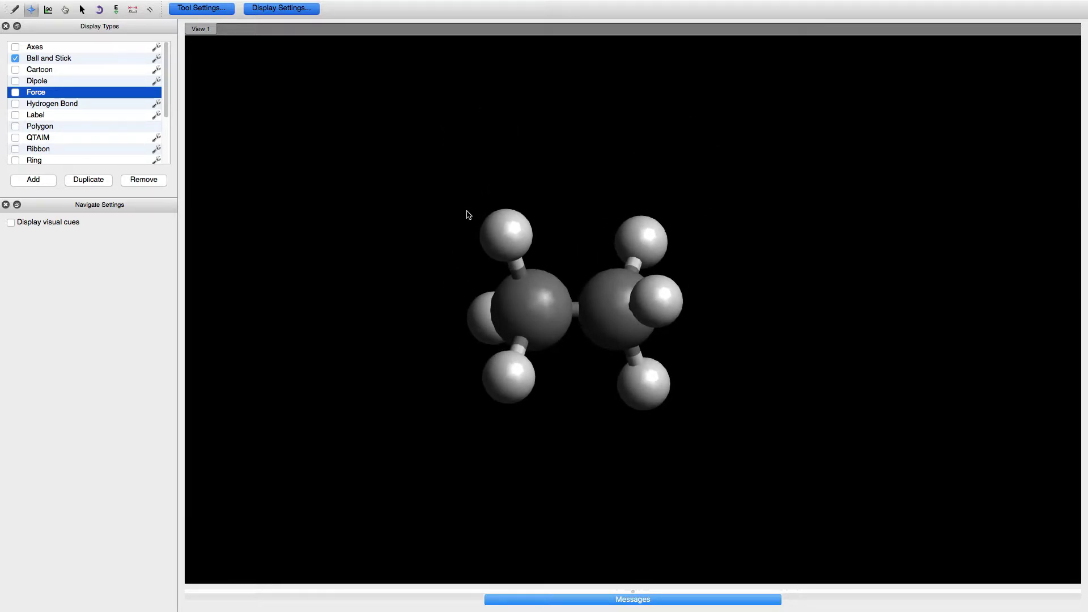
Replace the upper-left hydrogen with an oxygen and rotate to view it
click(14, 10)
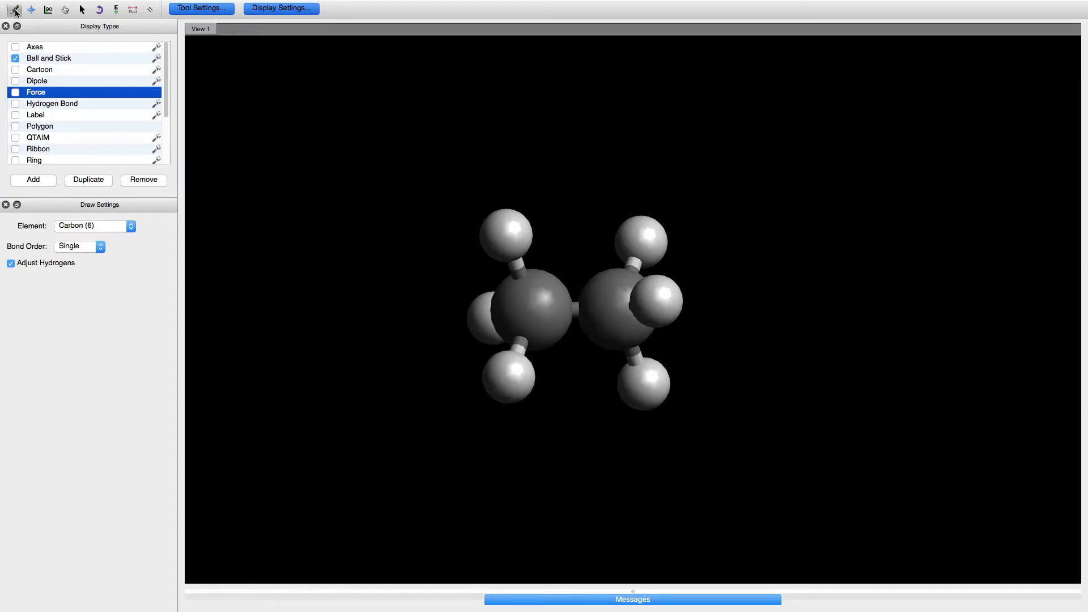
click(107, 225)
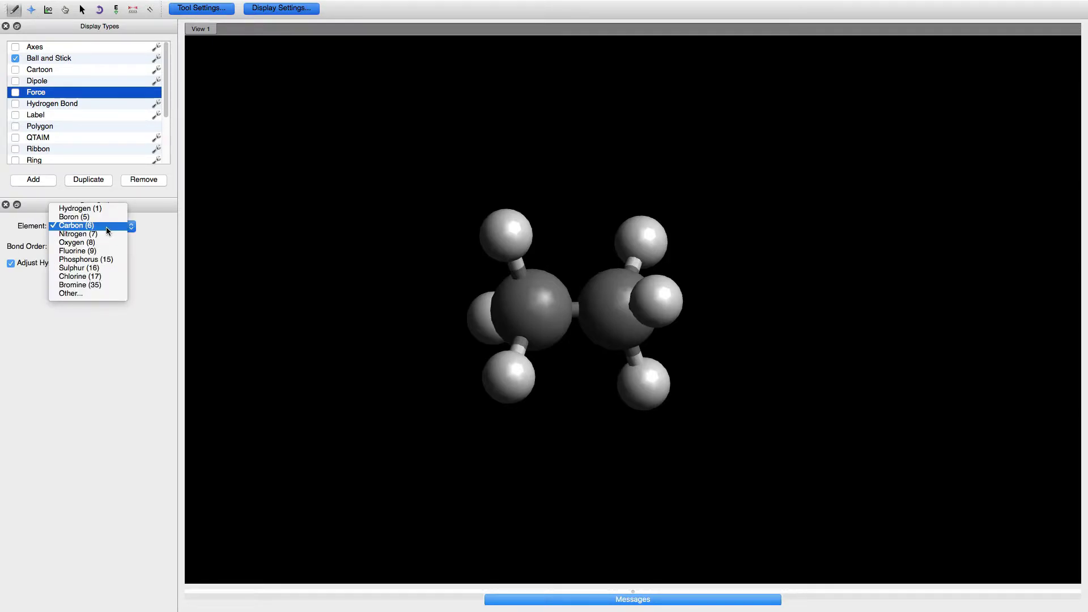
click(83, 243)
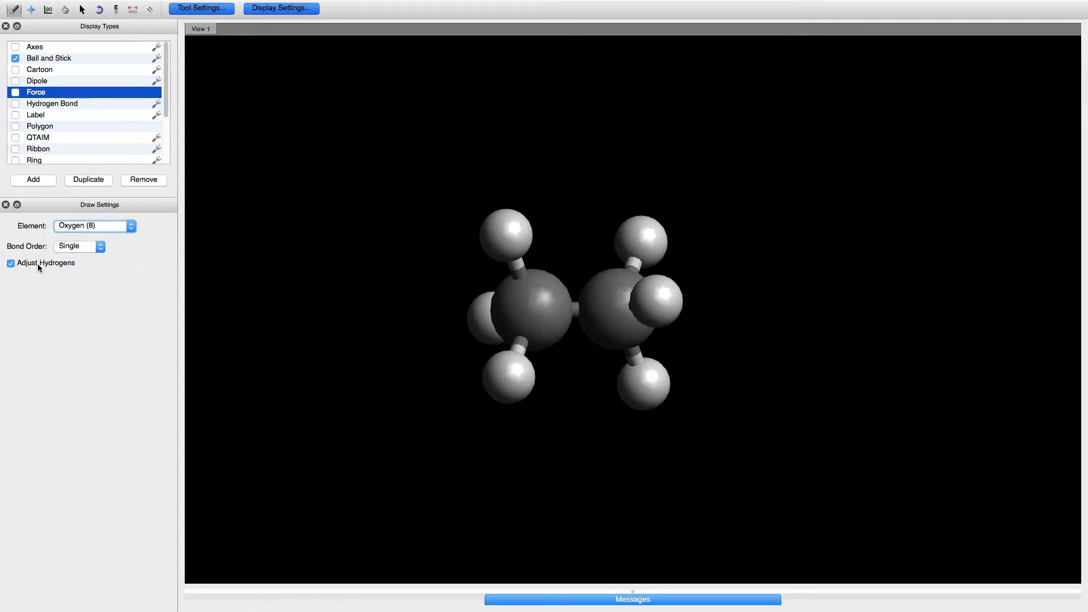
click(508, 231)
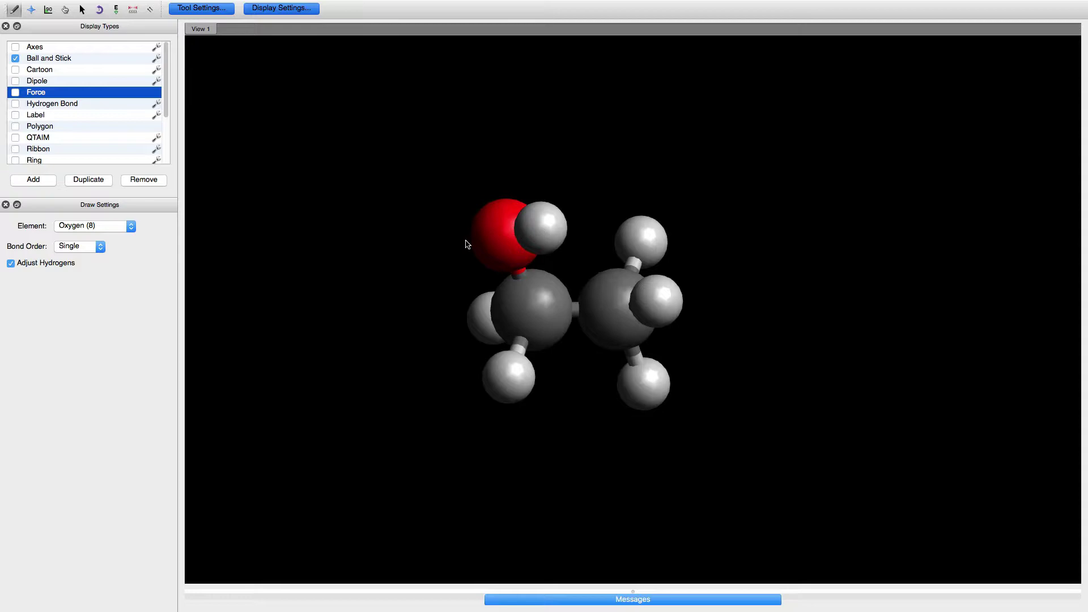
click(31, 9)
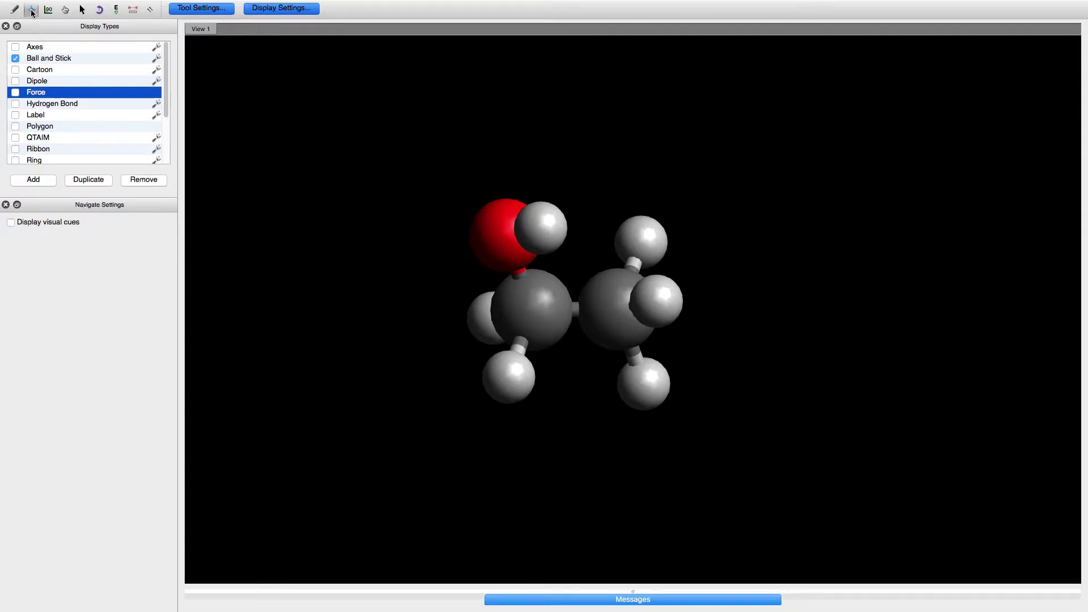
drag(347, 335, 413, 314)
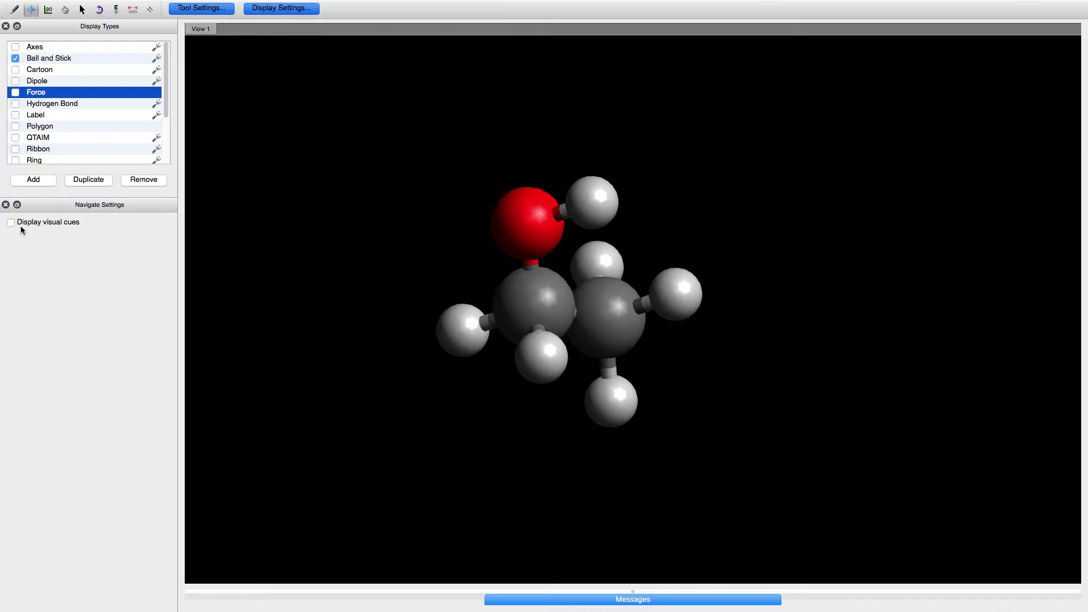
Make the carbon–oxygen bond a double bond
click(14, 10)
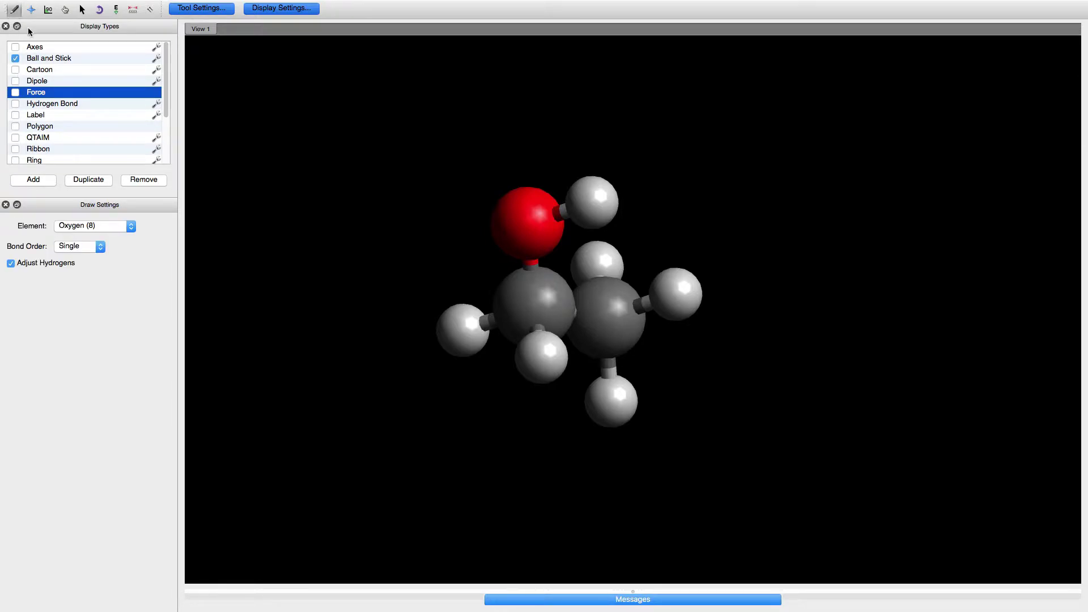
click(97, 251)
click(68, 256)
drag(538, 305, 536, 233)
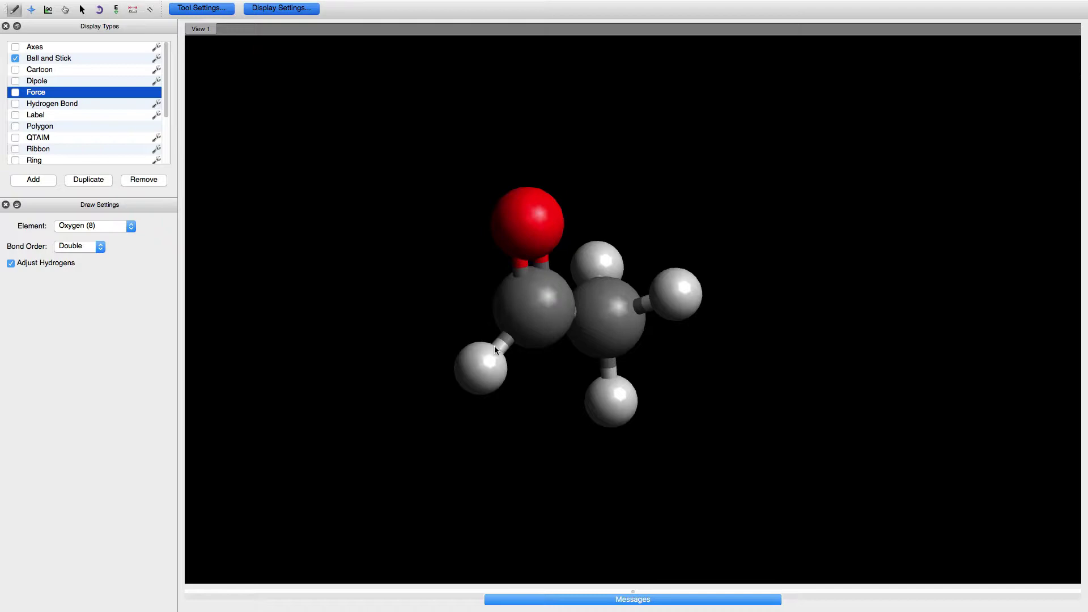
Draw a new carbon double-bonded to the other carbon
click(113, 228)
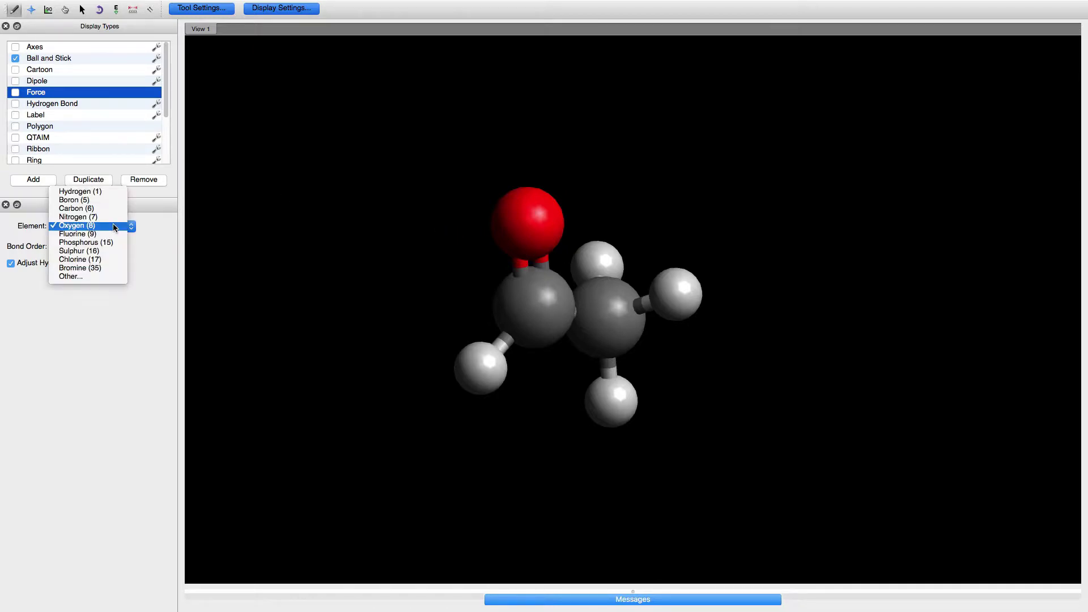
click(77, 210)
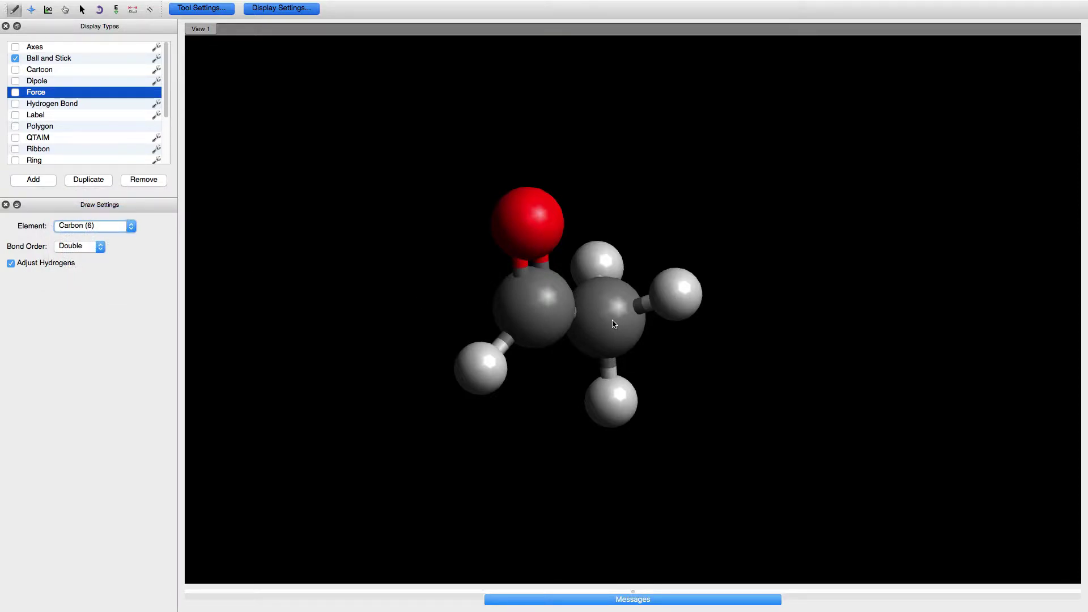
drag(614, 324, 794, 316)
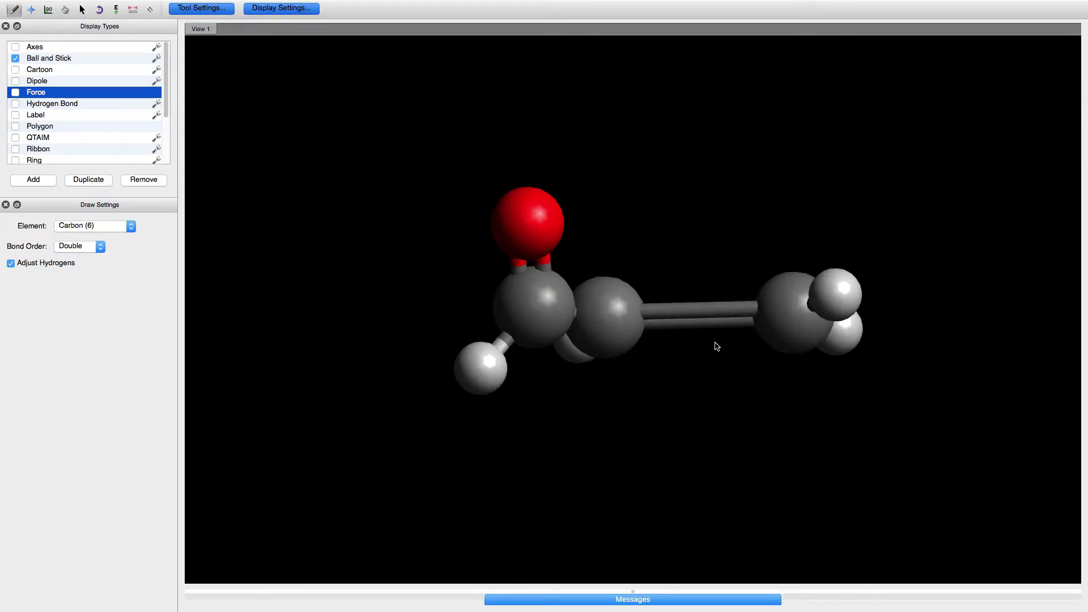
Rotate the acrolein to a side view and place a separate methane in the upper-left space
click(32, 10)
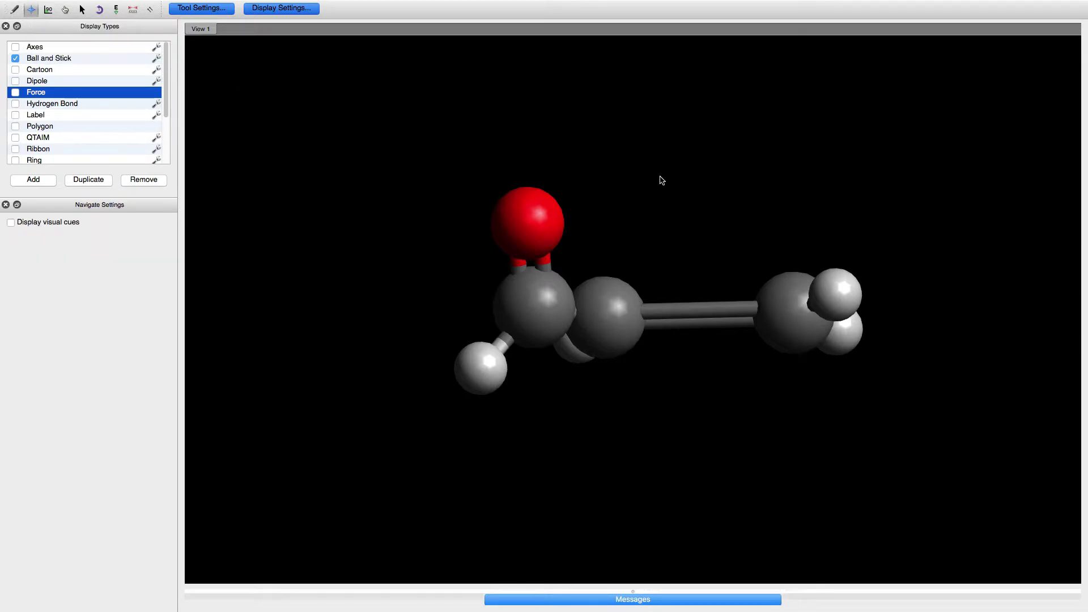
mouse_move(659, 179)
mouse_down()
mouse_move(660, 417)
mouse_move(688, 381)
mouse_move(631, 374)
mouse_move(668, 386)
mouse_move(683, 369)
mouse_up()
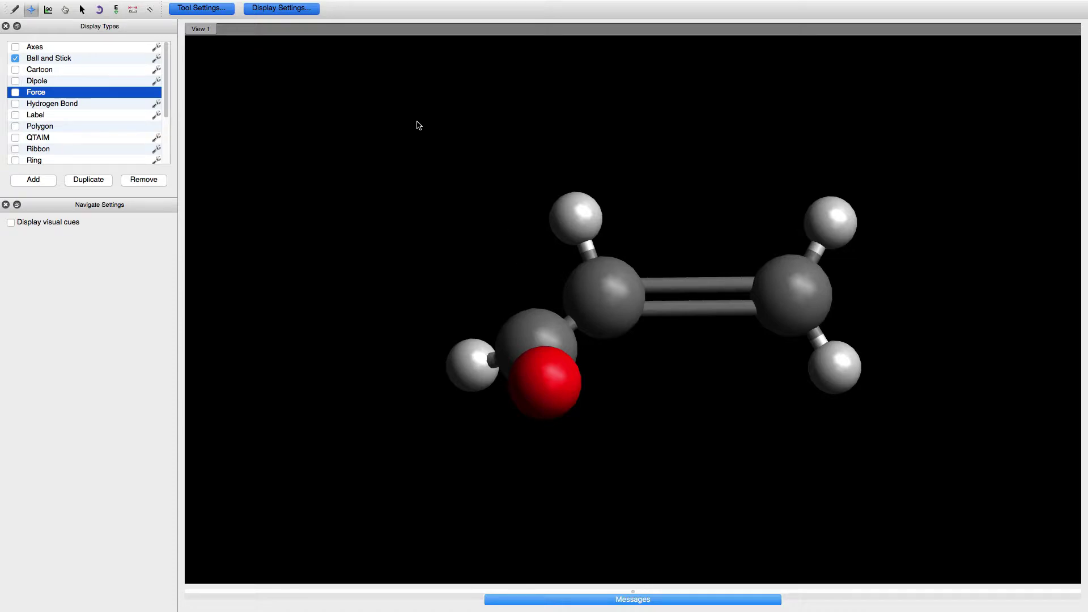
click(15, 10)
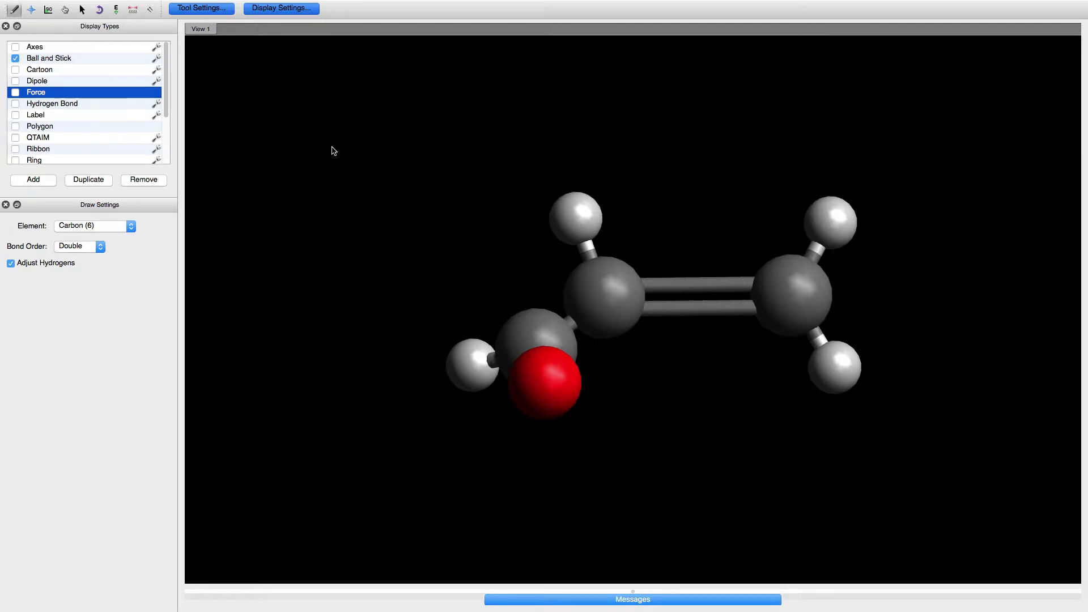
click(333, 151)
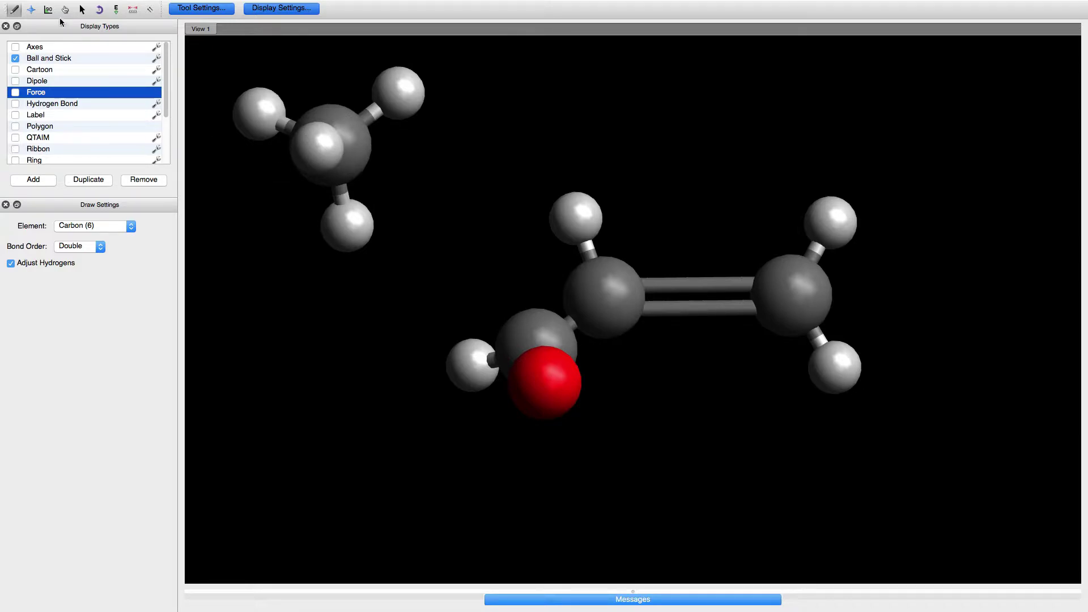
Select the whole methane in Molecule mode, then slide it right and rotate it
click(83, 10)
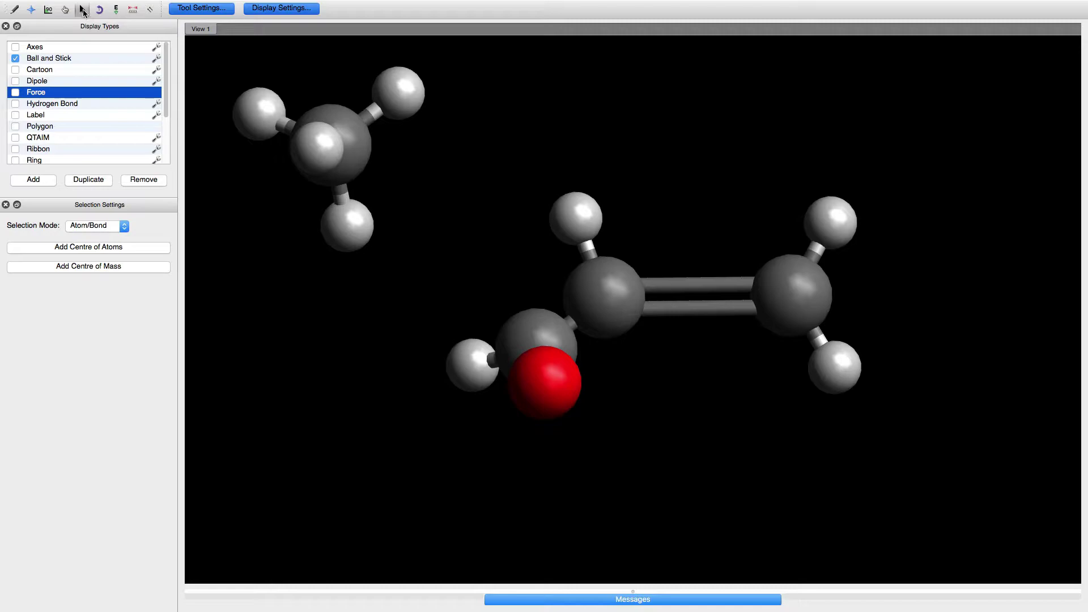
click(95, 227)
click(85, 245)
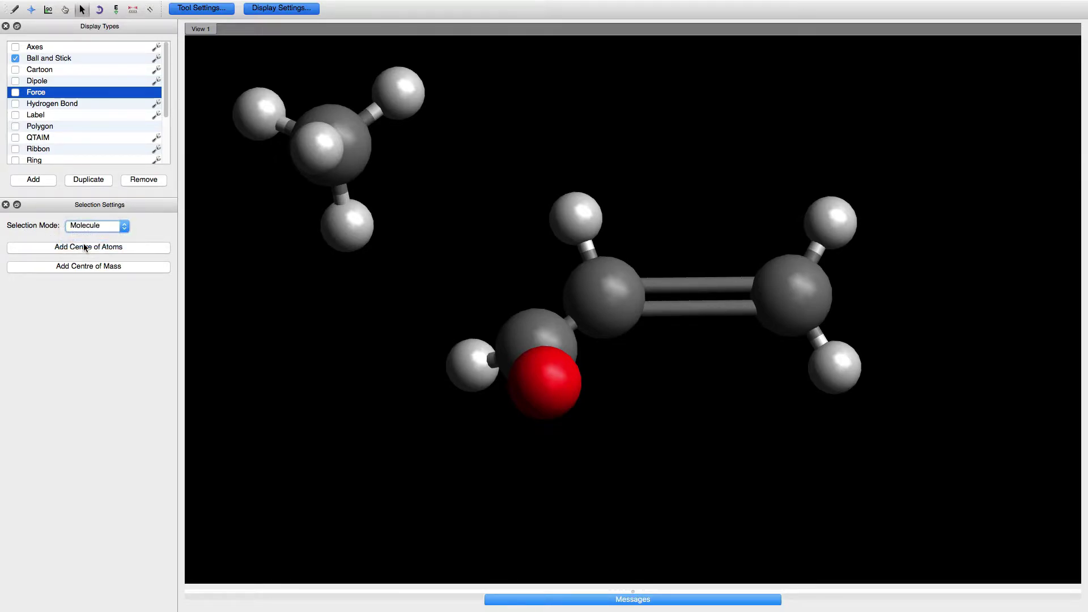
click(320, 152)
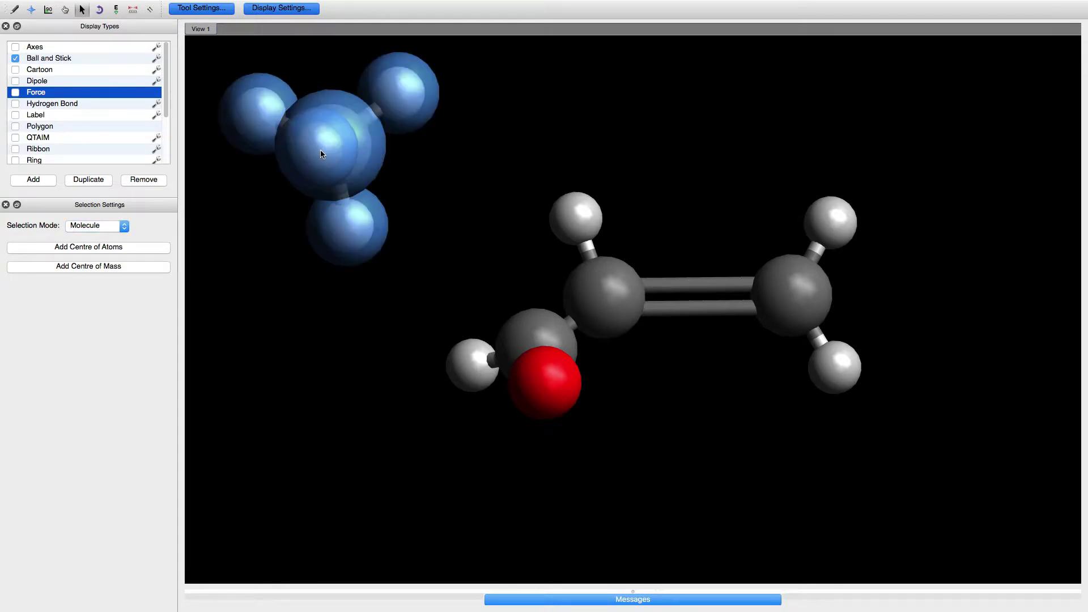
click(65, 10)
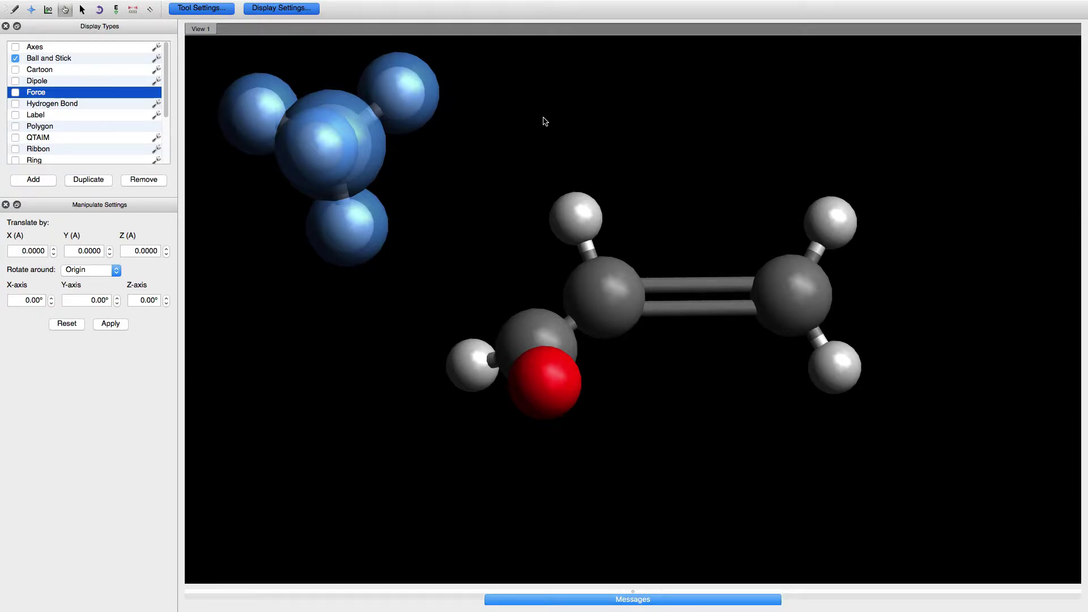
drag(543, 122, 602, 116)
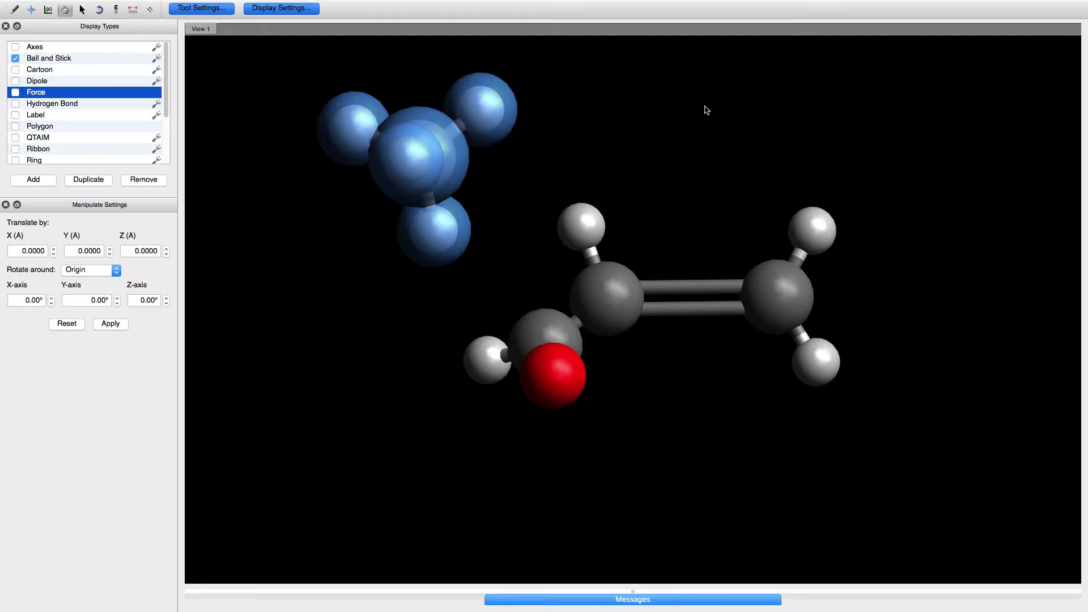
right_drag(717, 110, 623, 173)
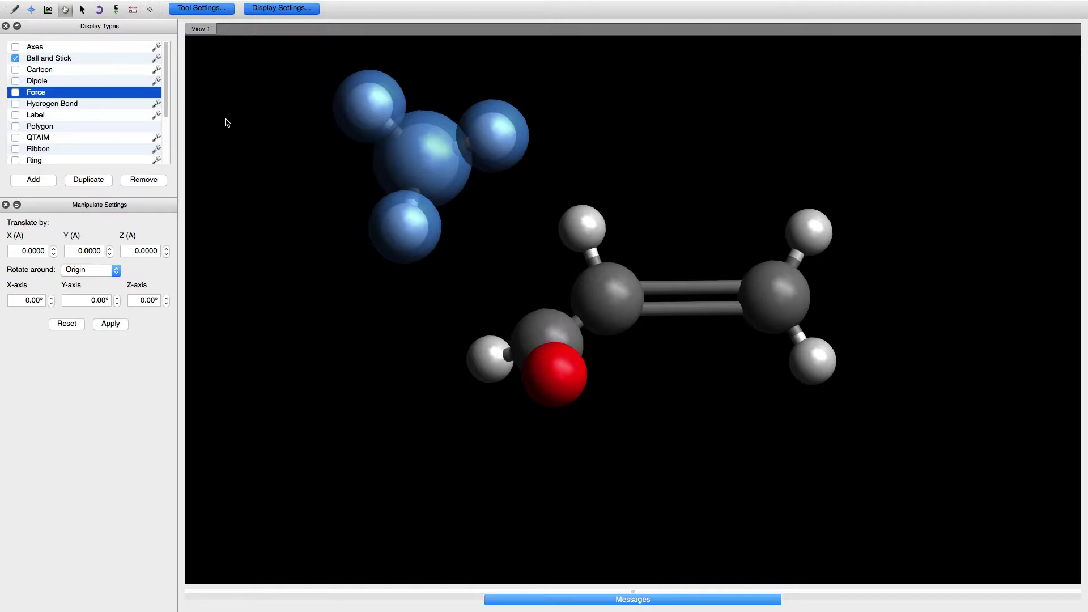
Select the blue methane molecule and delete it, leaving only acrolein
click(32, 9)
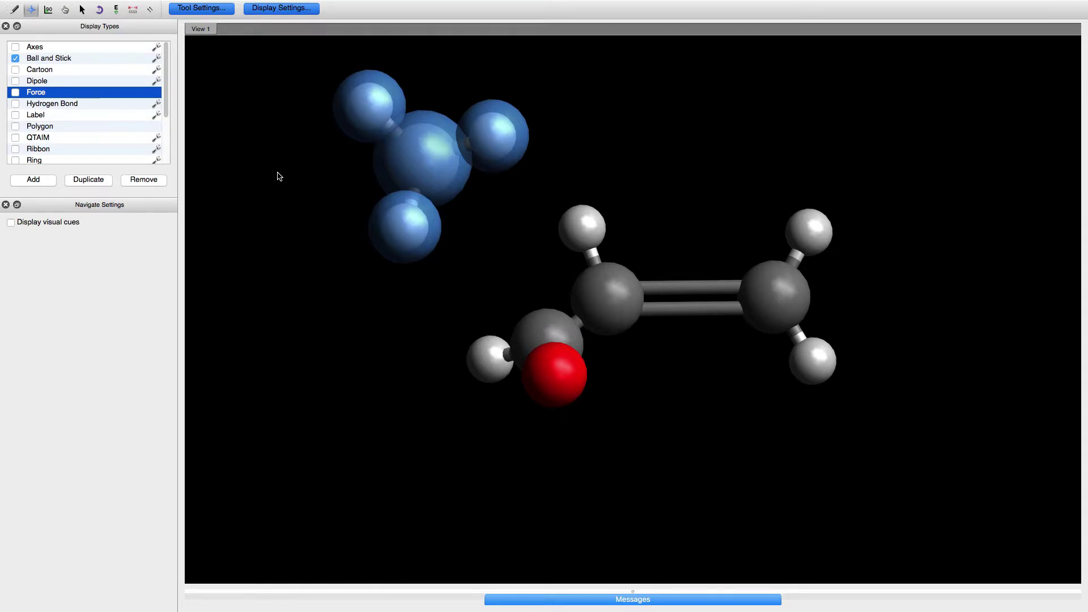
drag(260, 131, 479, 146)
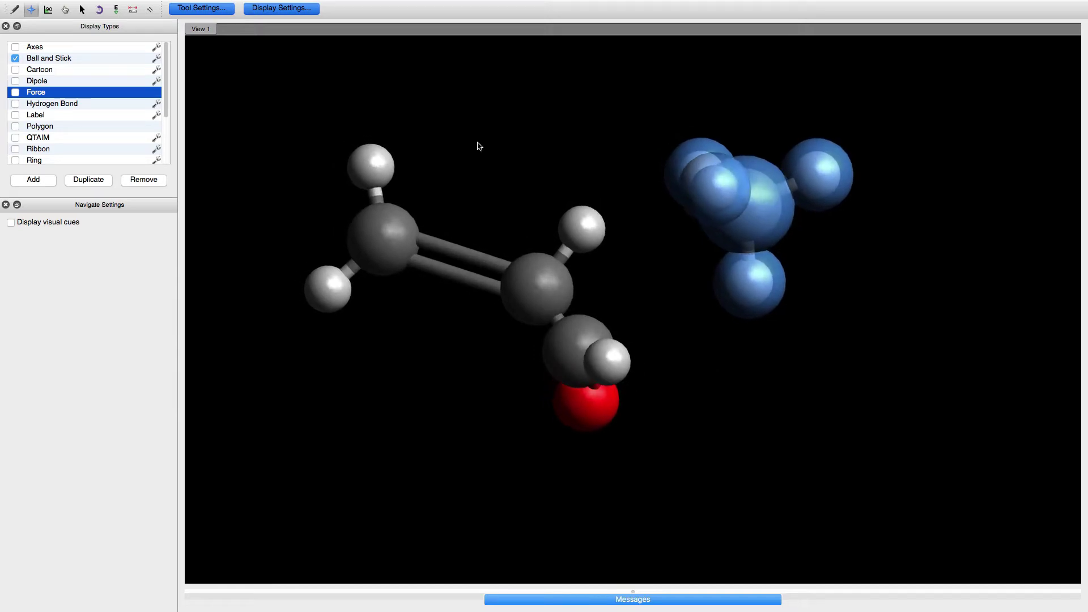
right_drag(469, 140, 495, 182)
drag(551, 173, 607, 156)
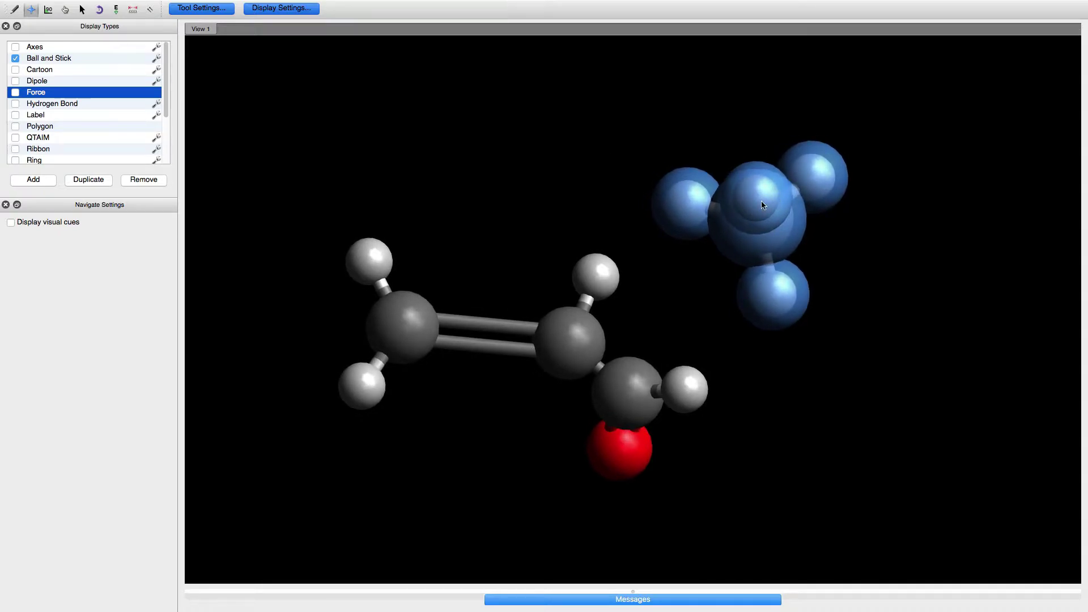
click(82, 9)
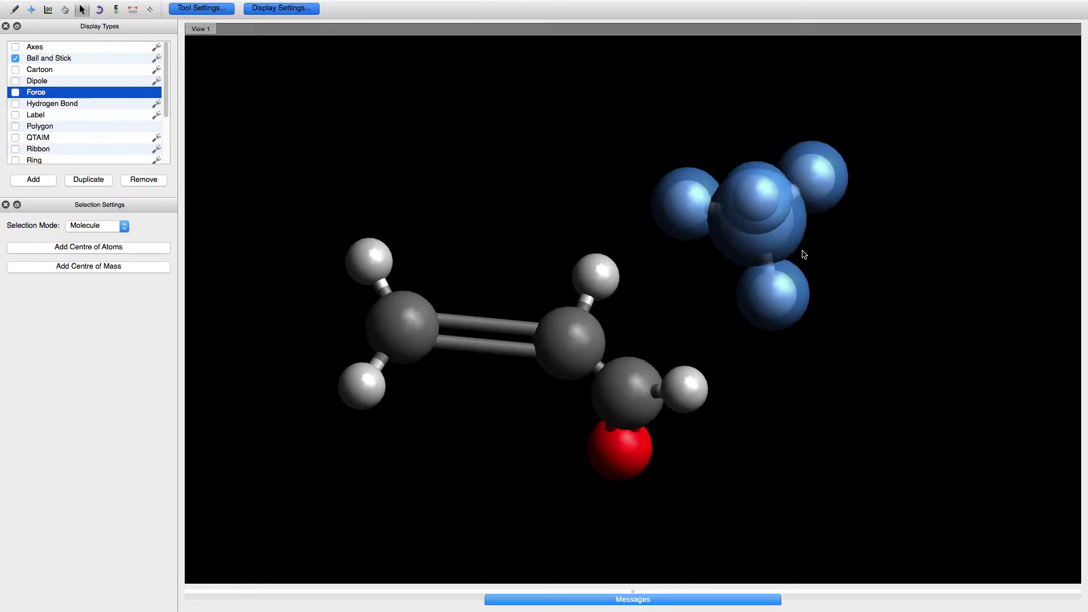
key(Delete)
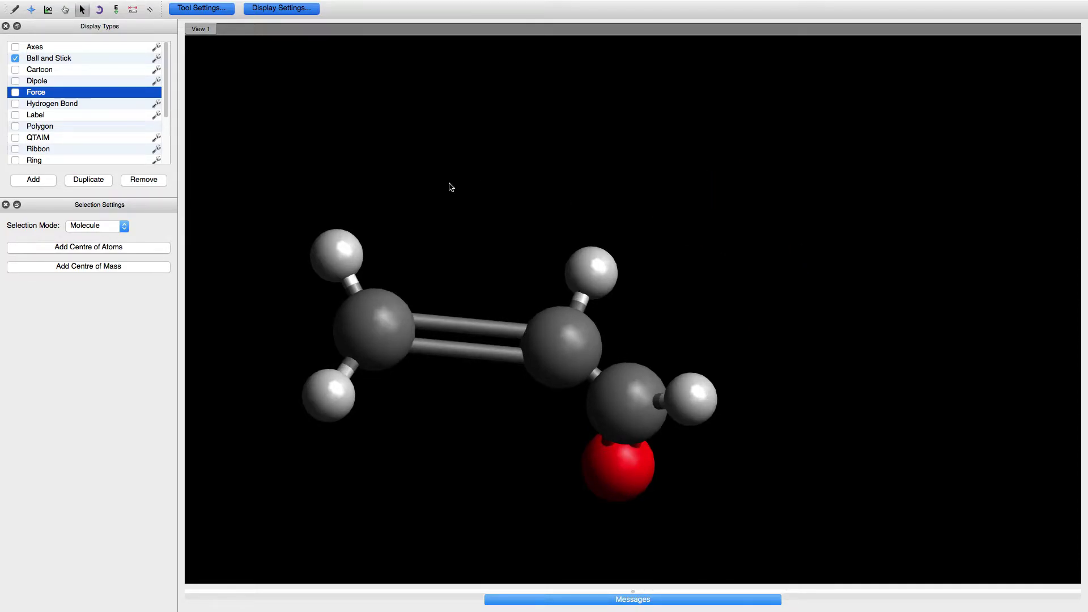
click(32, 10)
drag(514, 207, 493, 221)
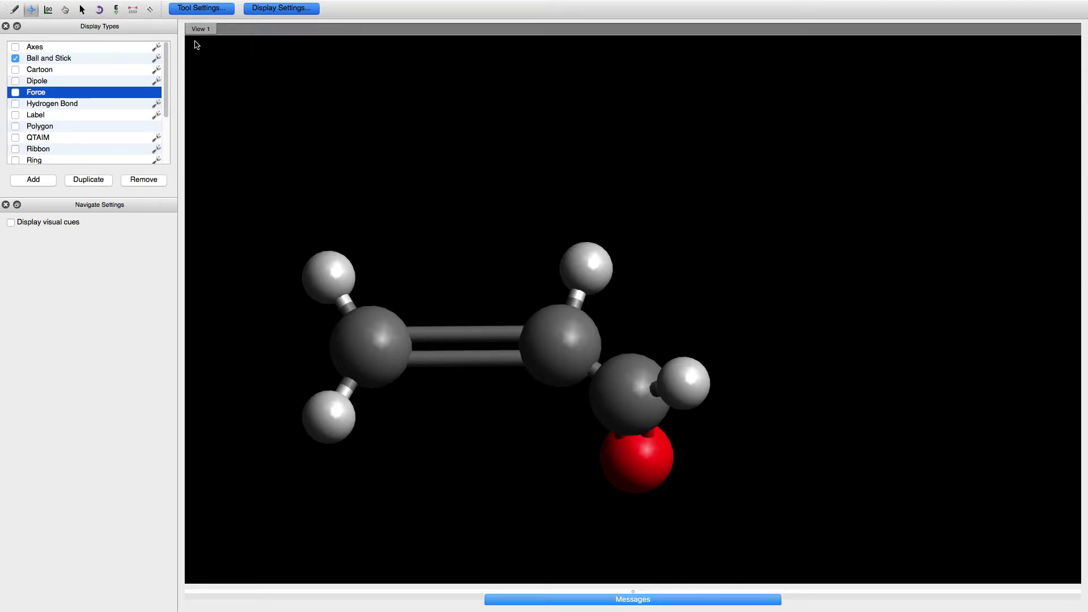
Open the Extensions menu toward Molecular Mechanics
mouse_move(196, 3)
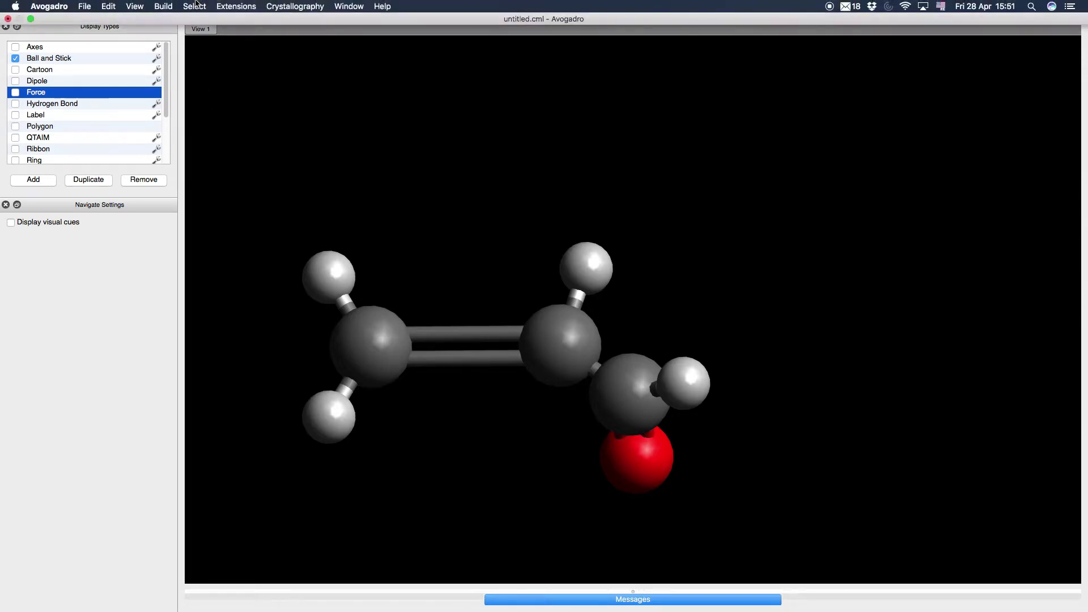
click(235, 8)
mouse_move(265, 52)
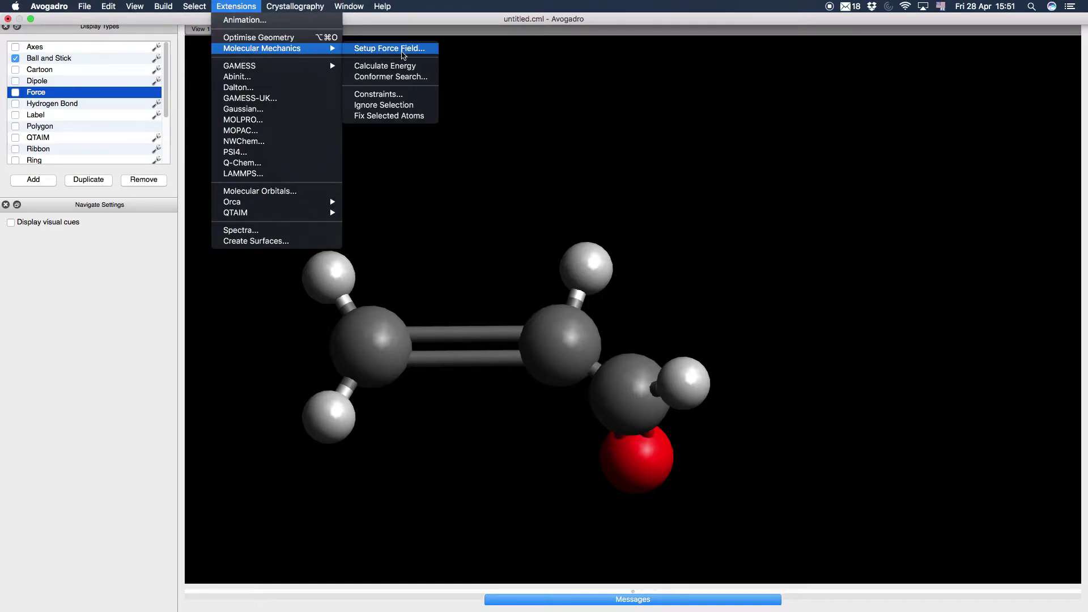
Keep MMFF94 as the force field, set 9999 steps and confirm
click(403, 48)
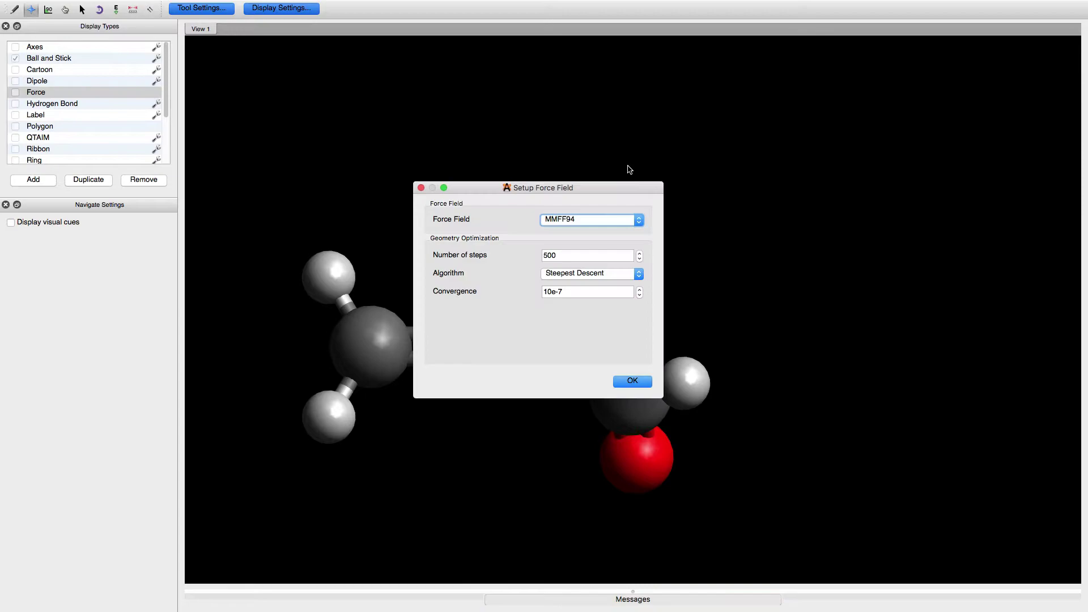
click(571, 222)
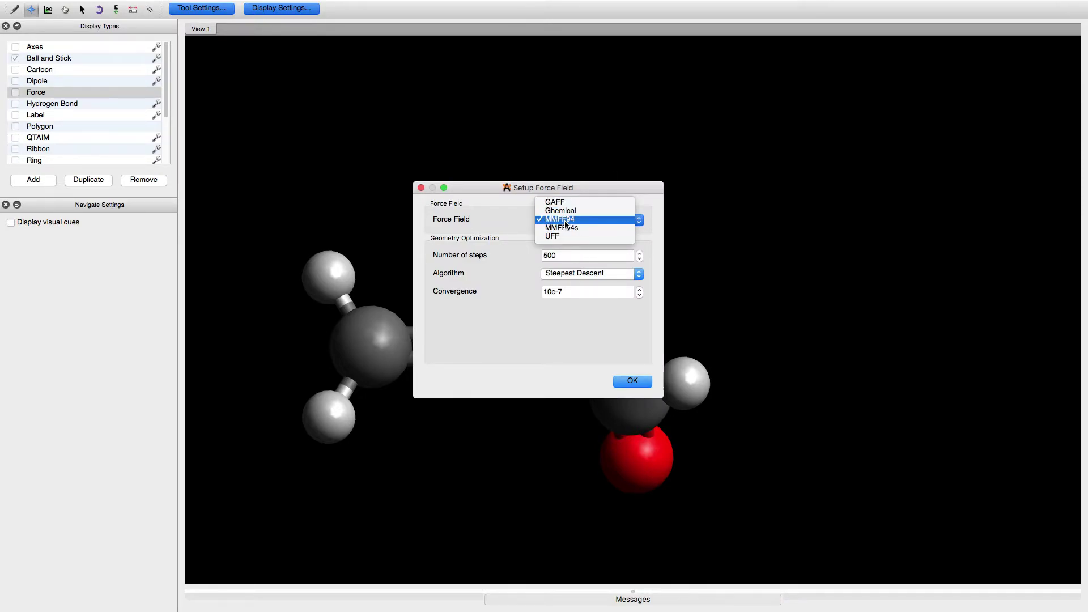
click(565, 221)
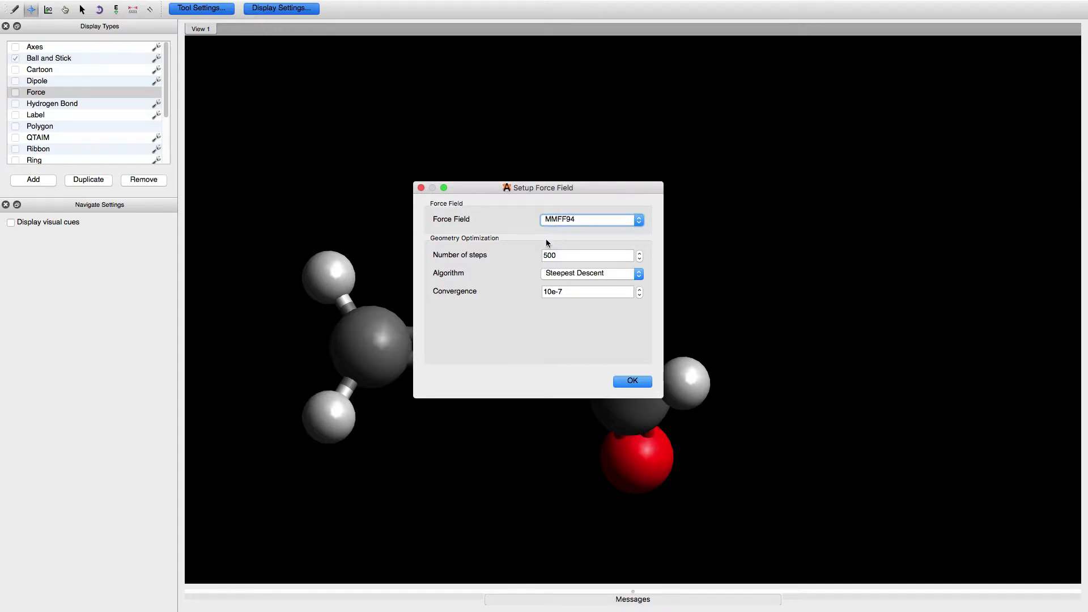
key(Tab)
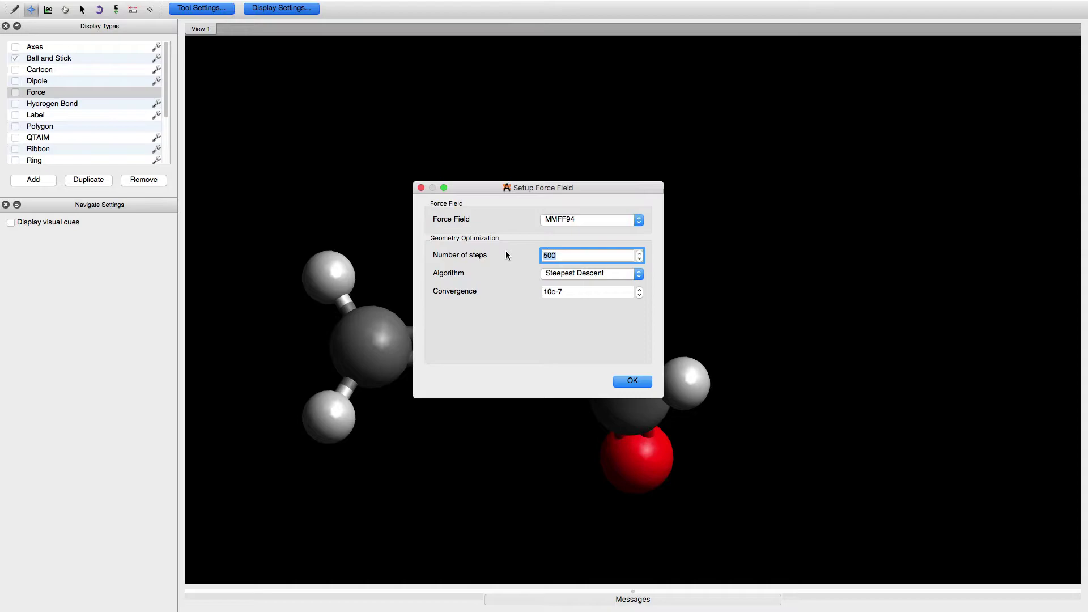
text(9999)
click(632, 381)
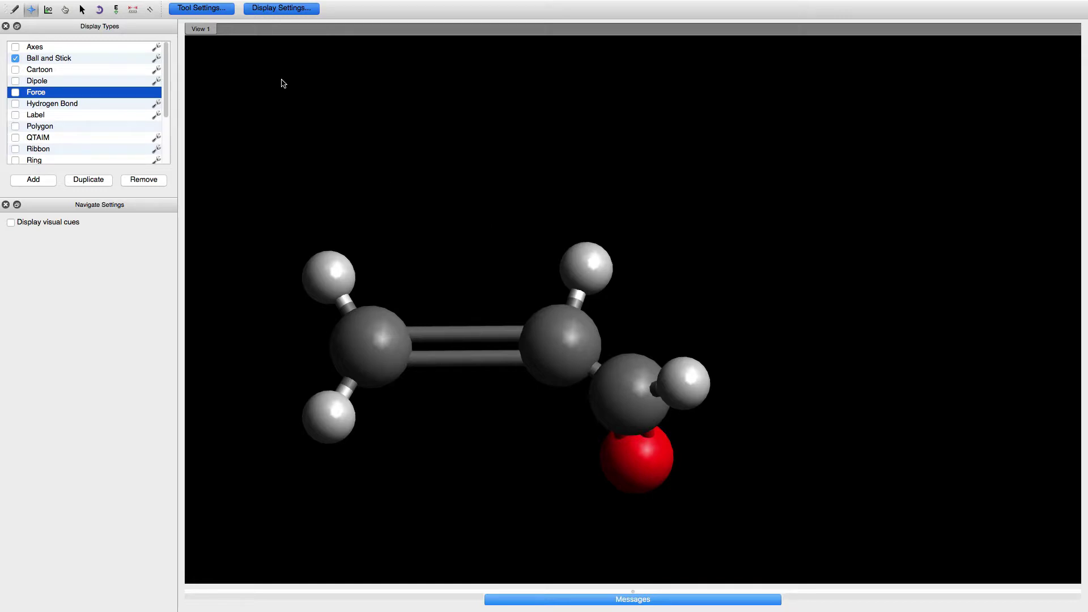
Run Extensions > Optimise Geometry on the acrolein and rotate to inspect the result
mouse_move(147, 3)
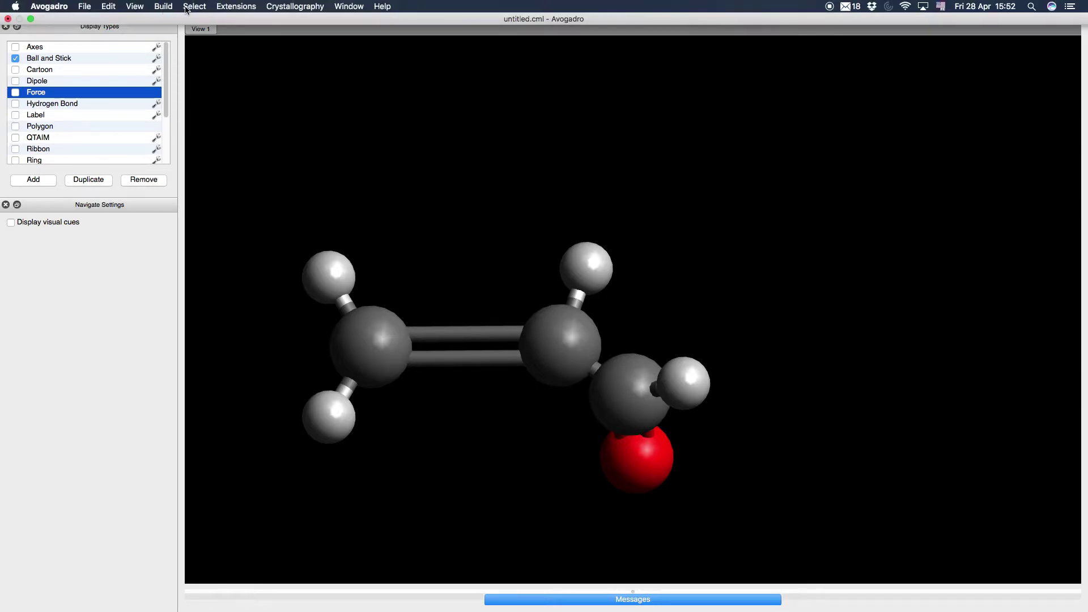
click(234, 7)
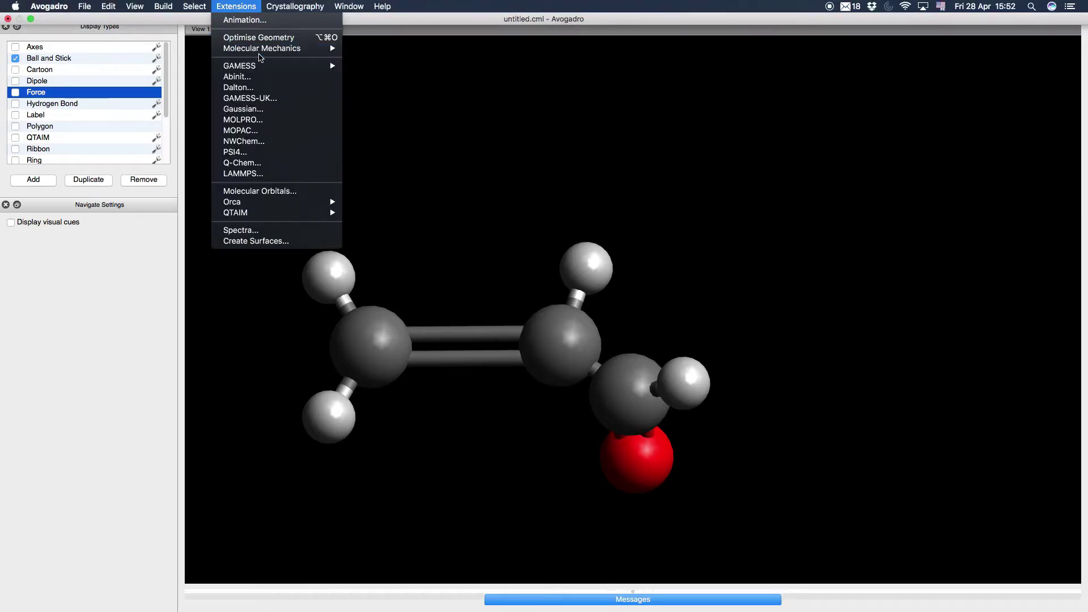
mouse_move(260, 51)
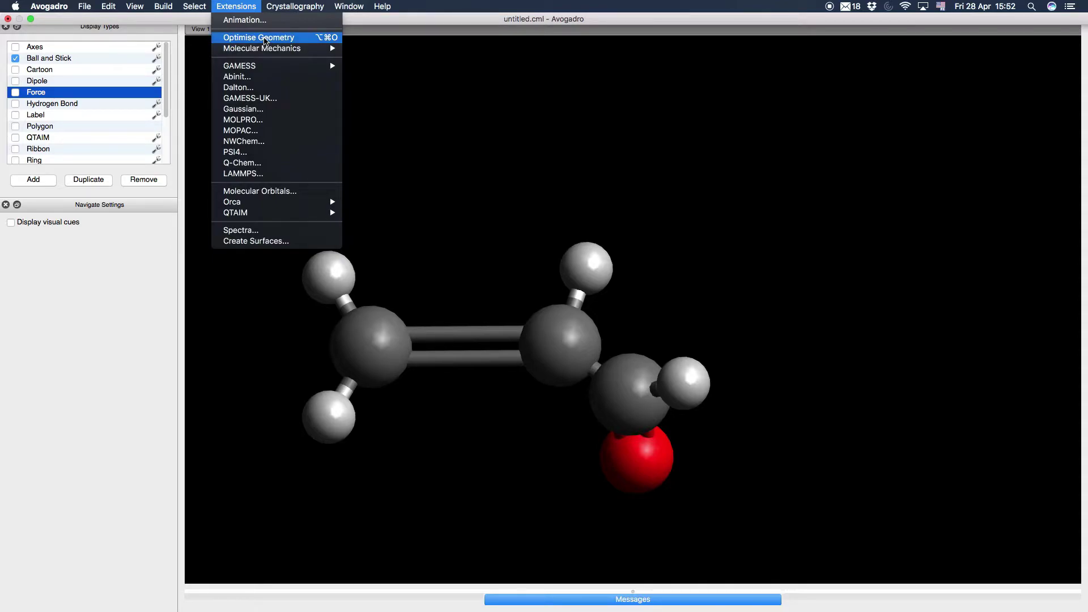
click(264, 38)
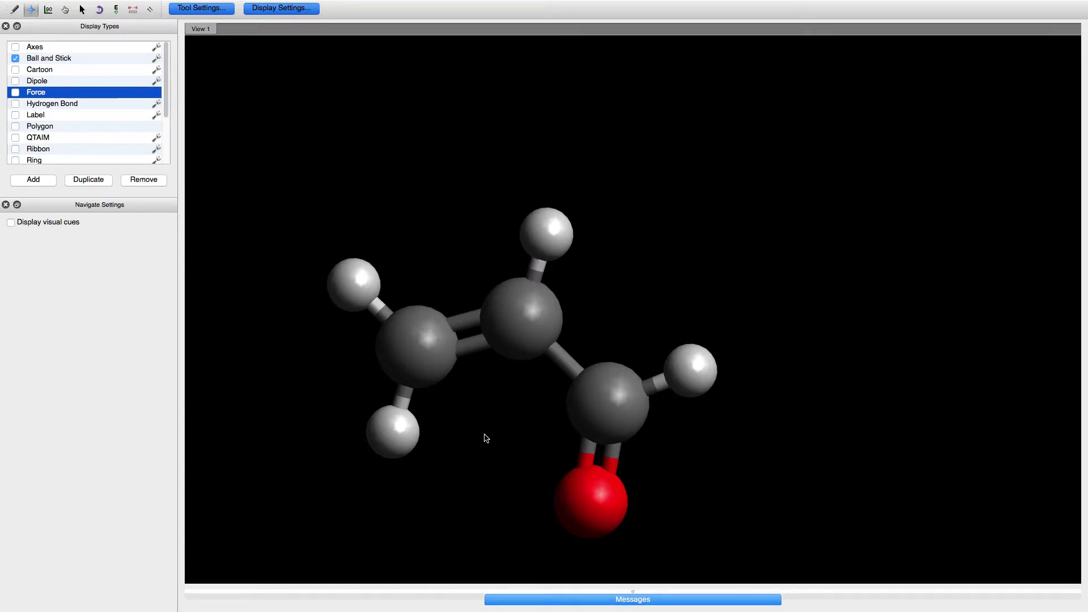
drag(486, 437, 539, 452)
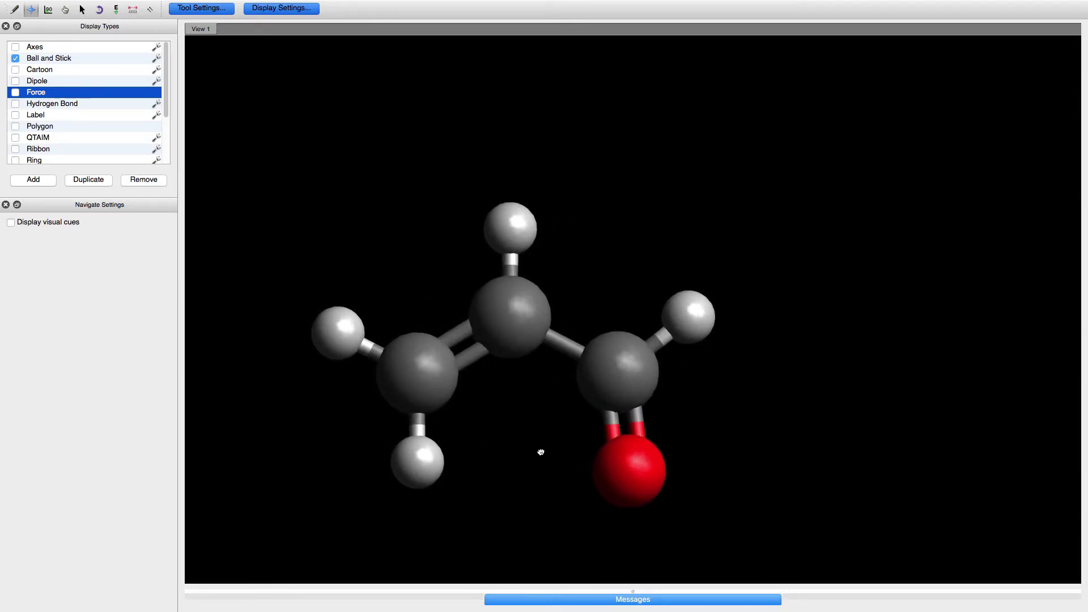
click(49, 10)
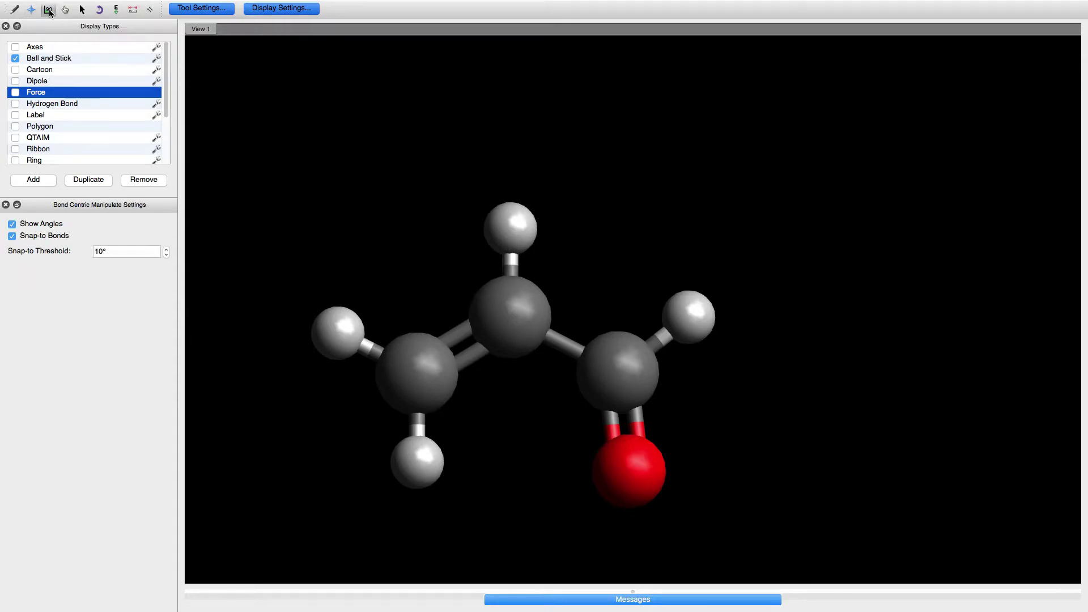
click(564, 348)
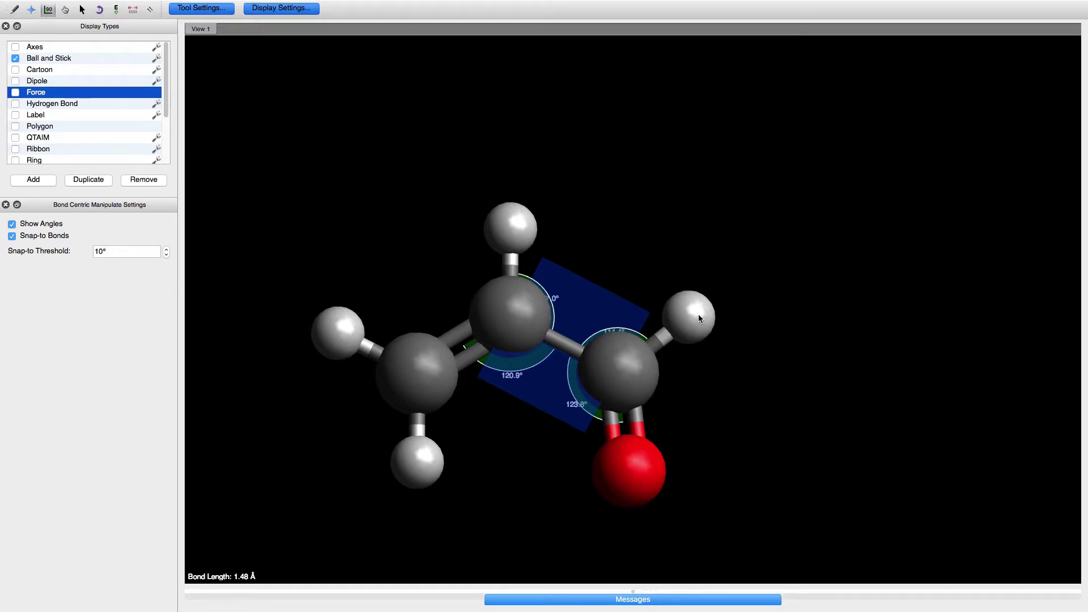
drag(698, 314, 709, 280)
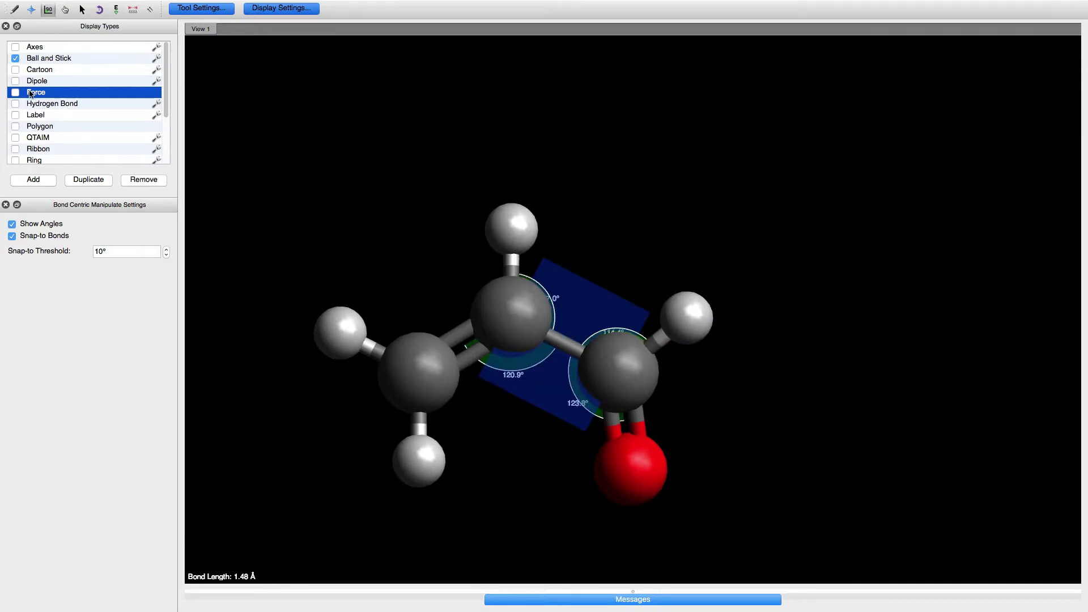
click(32, 9)
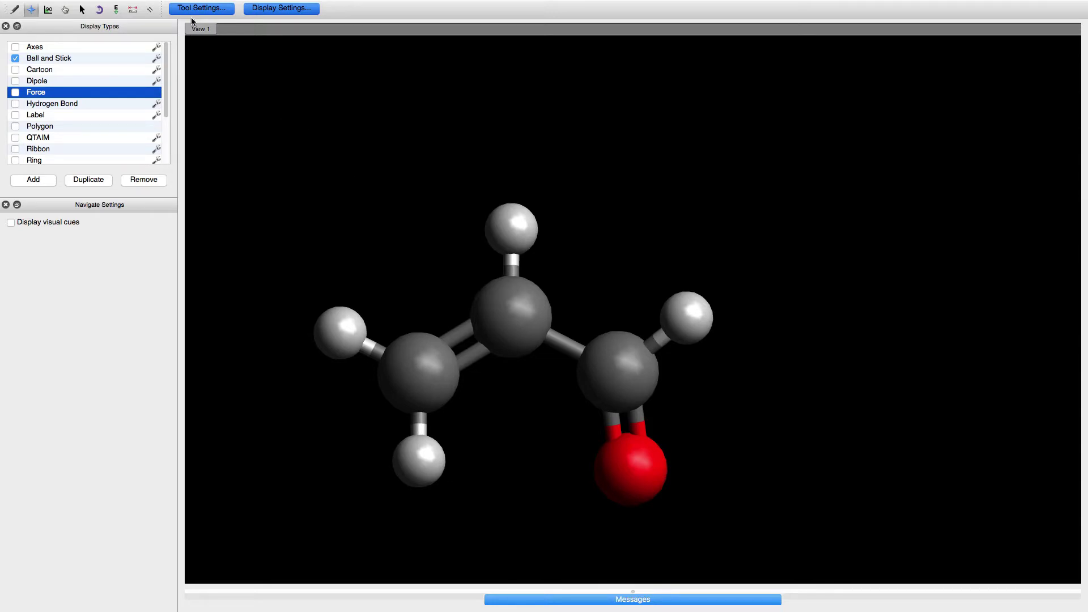
mouse_move(194, 3)
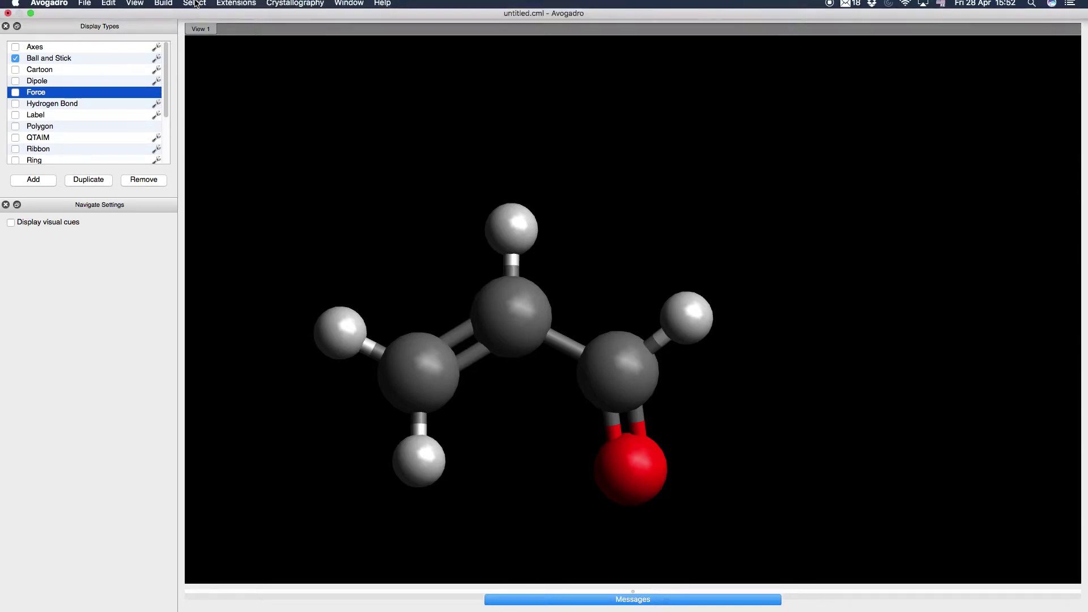
Open the MOPAC input setup and set the title to mol1
click(236, 7)
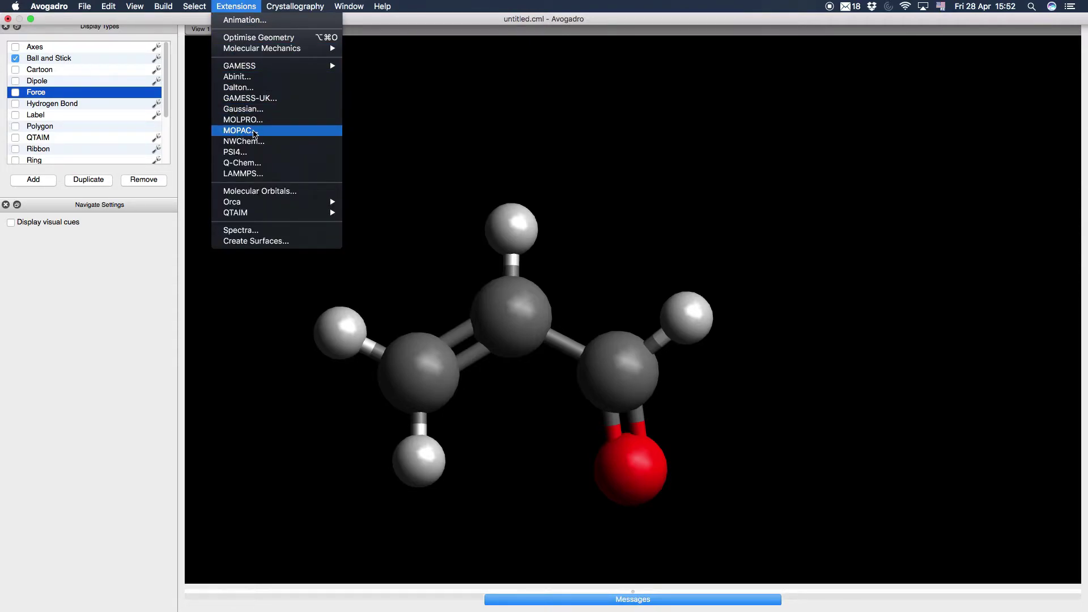
click(249, 132)
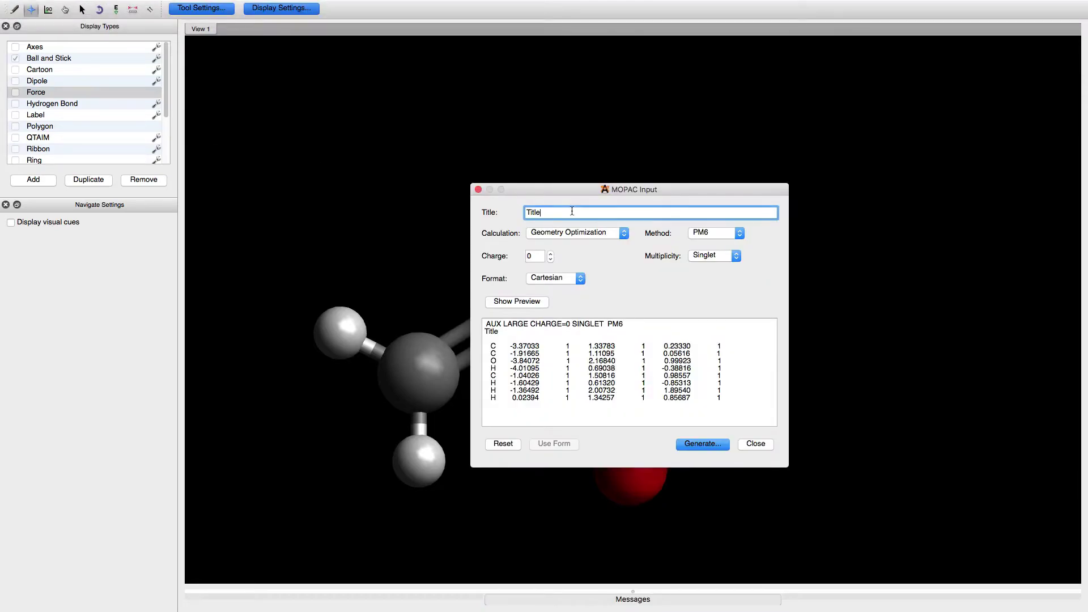
drag(555, 211, 515, 210)
text(mol1)
Show the input file preview and highlight the AUX LARGE keywords
click(515, 303)
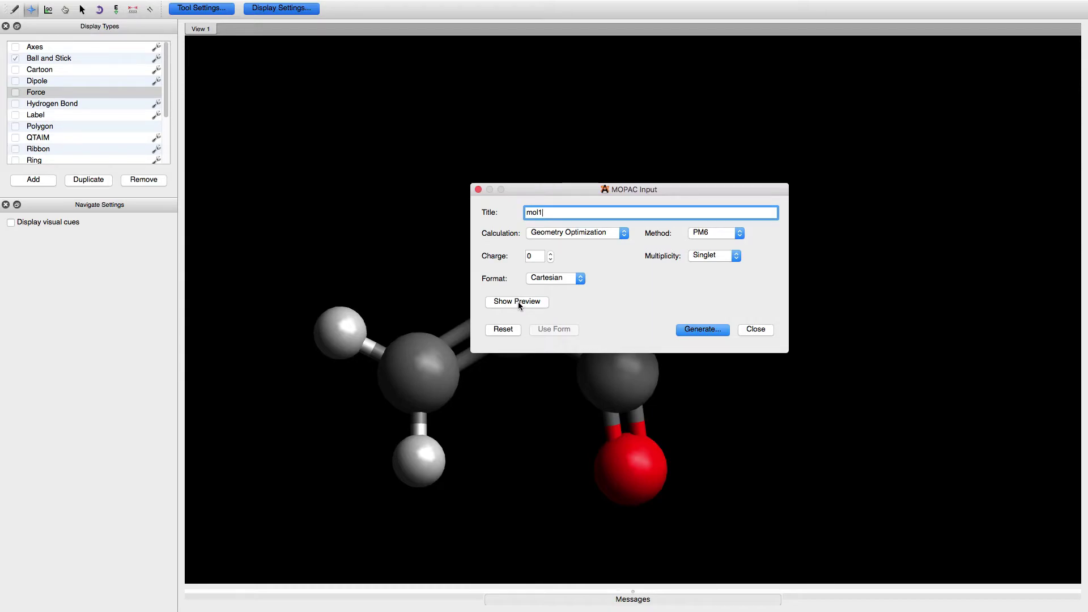
click(518, 303)
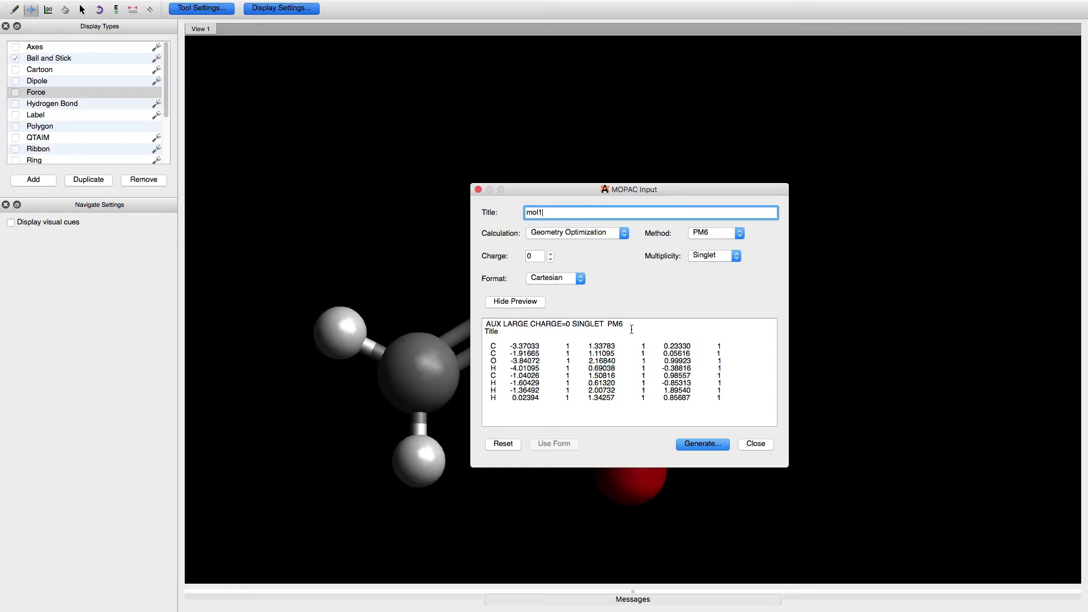
click(520, 303)
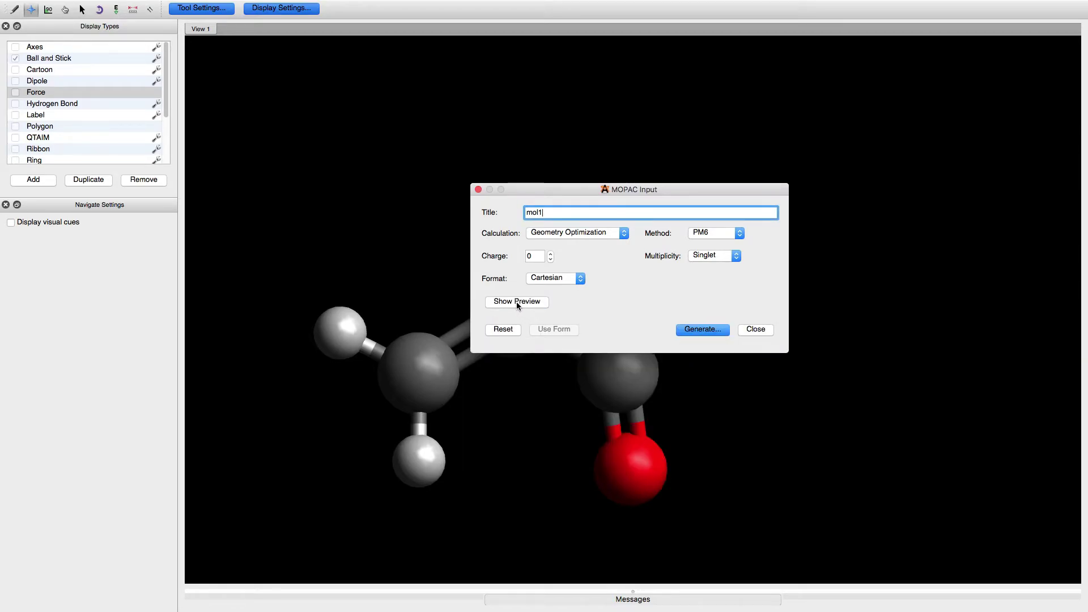
click(517, 303)
drag(623, 323, 498, 318)
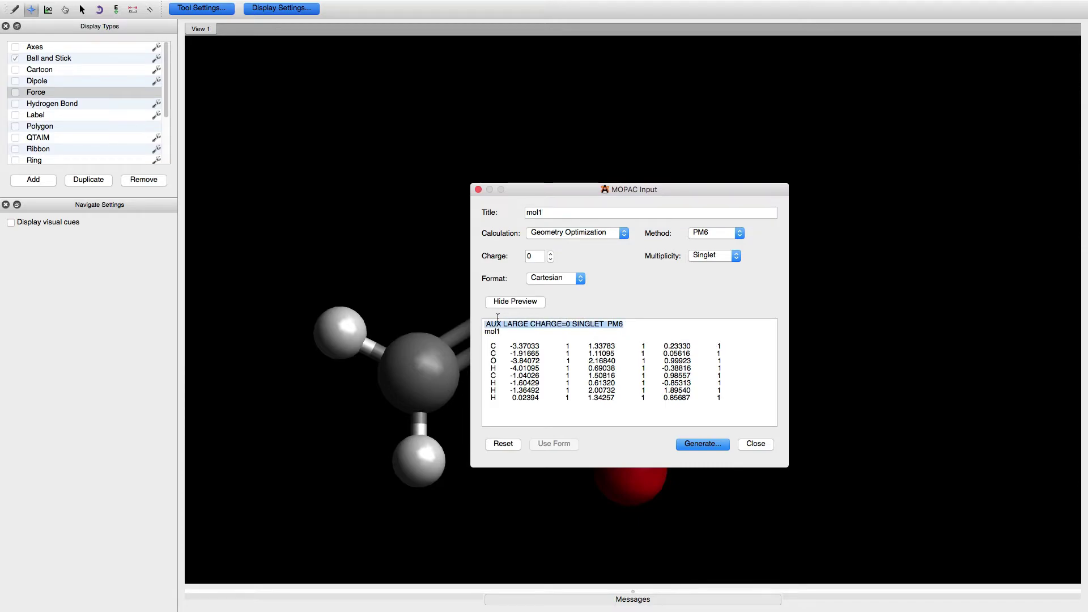
click(526, 324)
drag(529, 324, 477, 322)
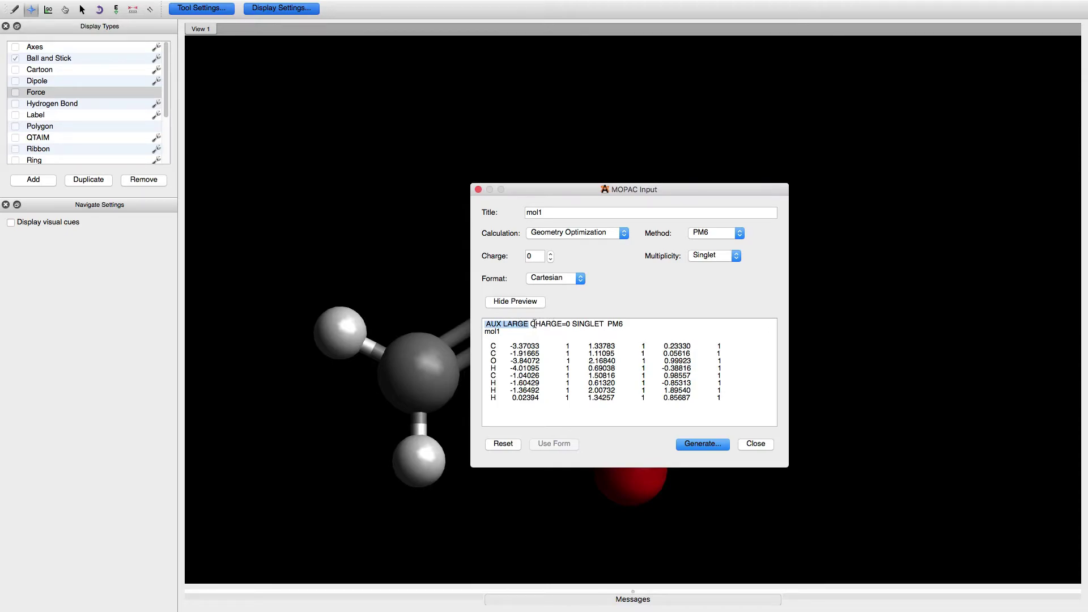
Add GRAPHF to the keyword line and highlight the CHARGE and SINGLET keywords
text(GRAPHF)
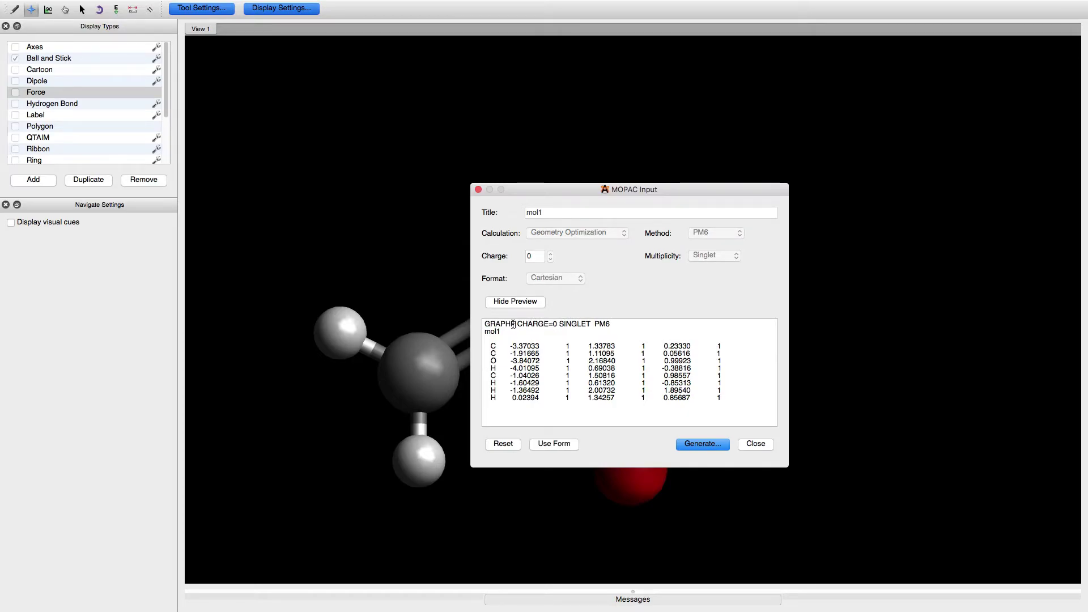
click(515, 324)
drag(517, 324, 558, 324)
drag(559, 324, 591, 324)
click(501, 403)
Append a final line 'OLDGEO FORCE PM6' and highlight its PM6, FORCE and OLDGEO keywords
key(Return)
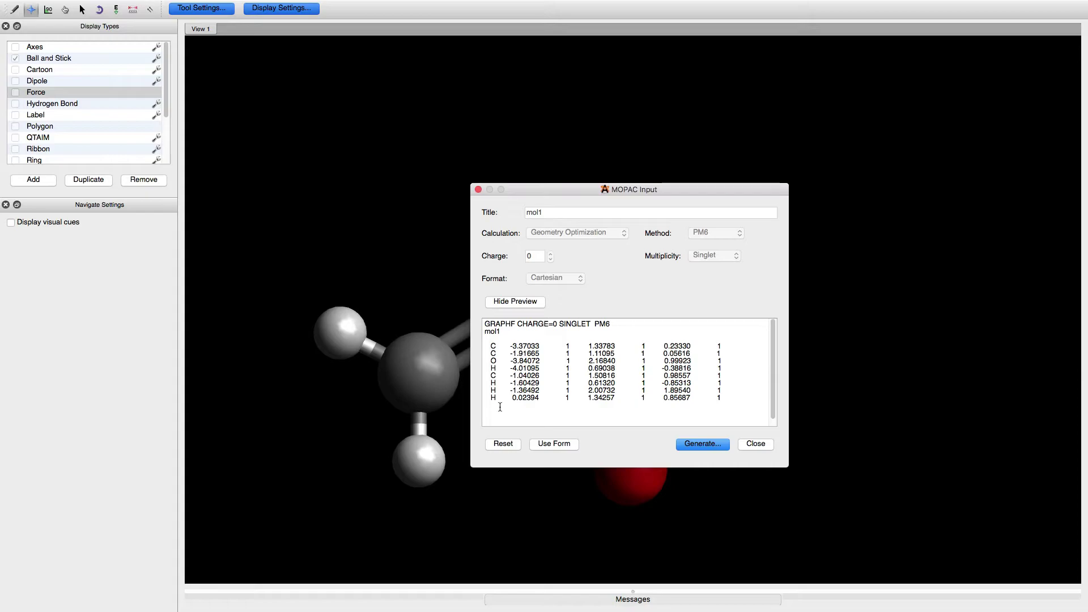
text(OLDGEO FORCE PM6)
drag(593, 324, 617, 326)
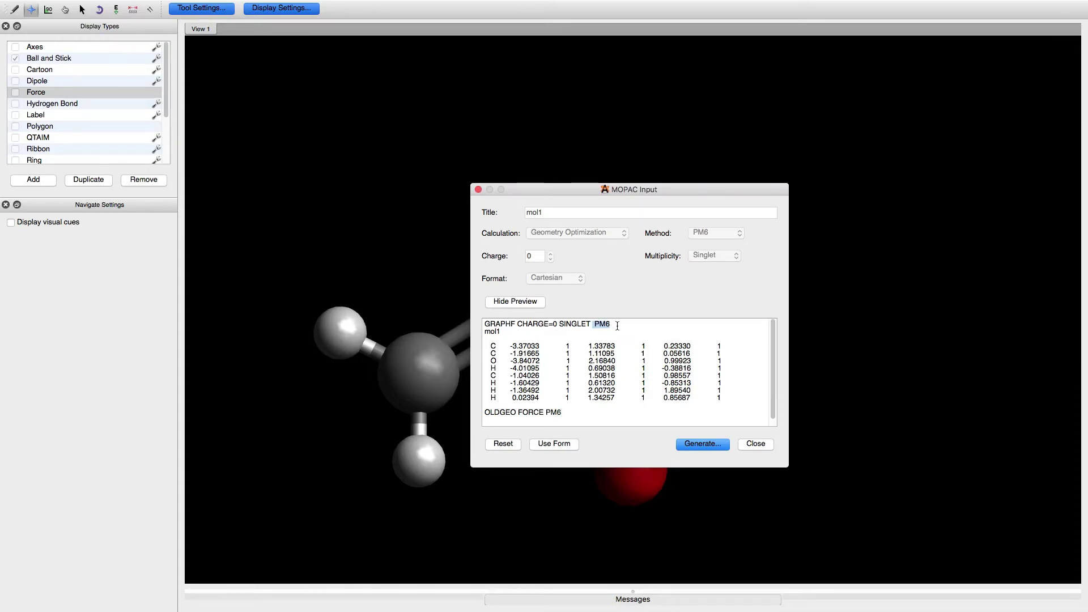
drag(545, 412, 560, 412)
click(561, 413)
drag(544, 412, 517, 412)
click(517, 412)
drag(517, 412, 485, 412)
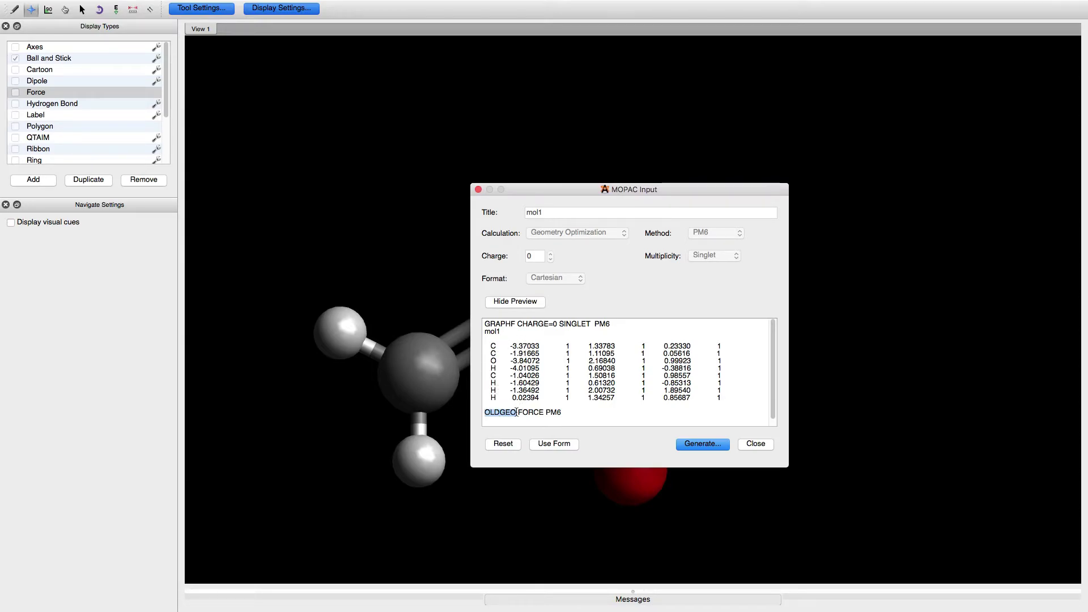
drag(517, 412, 541, 412)
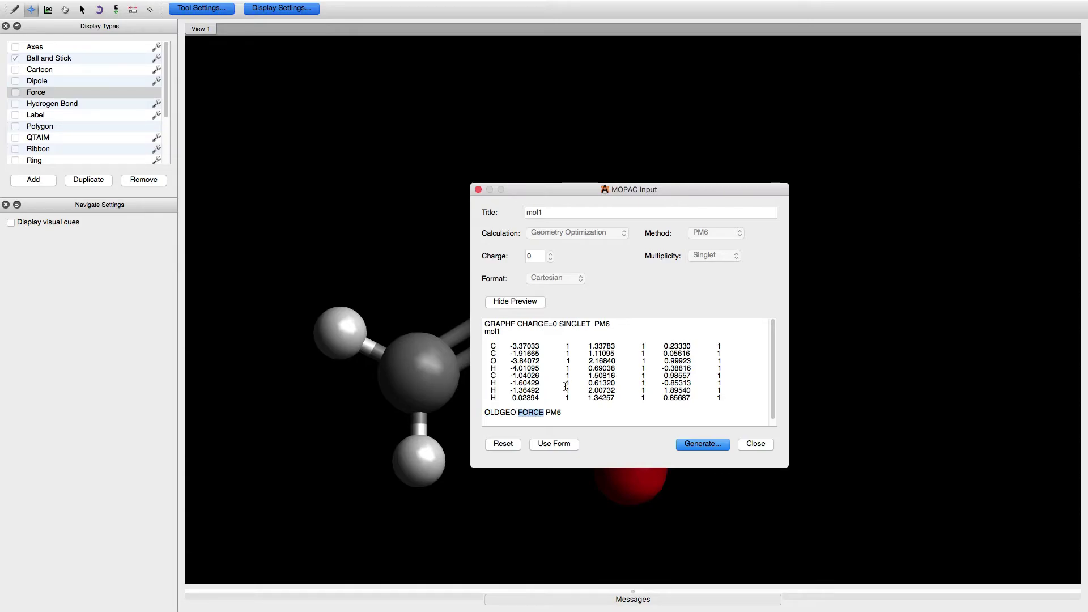
click(566, 412)
Generate and save the deck as mol1.mop on the Desktop, close the dialog and quit Avogadro
click(704, 444)
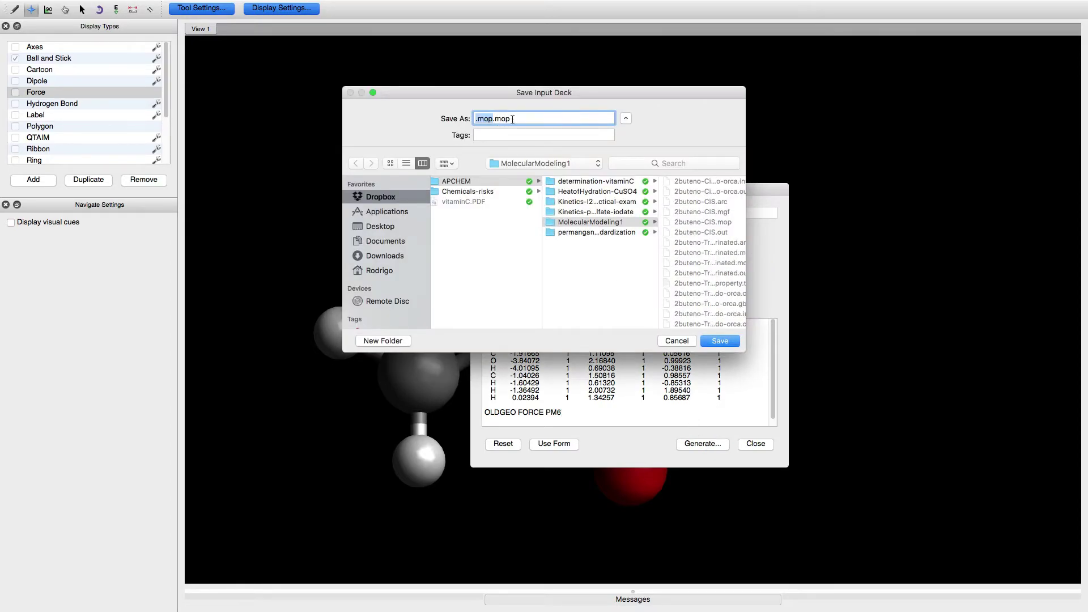
click(382, 228)
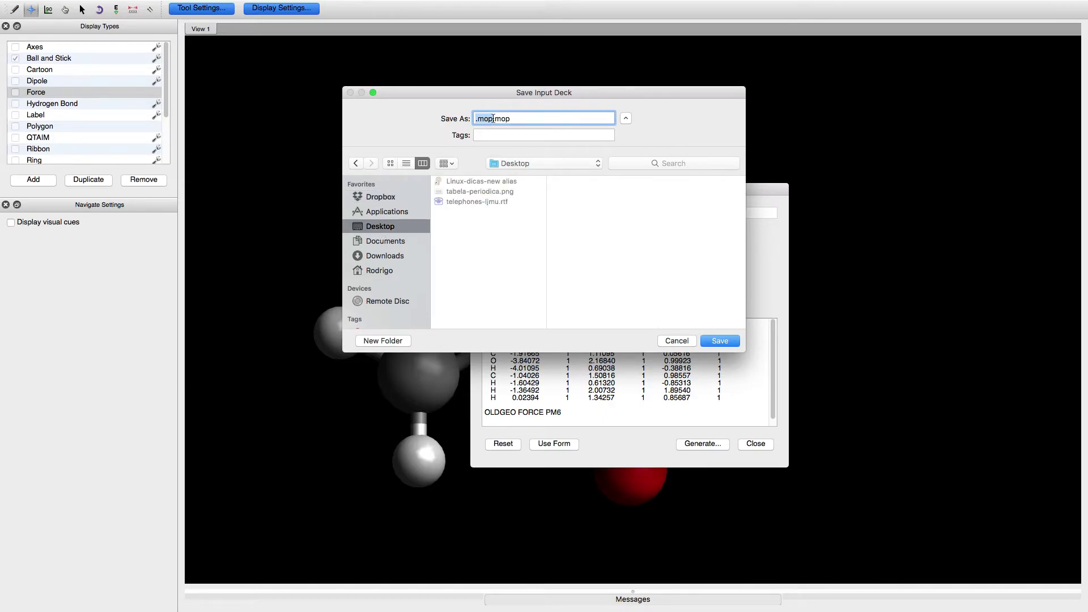
text(MOL1)
key(BackSpace)
key(BackSpace)
key(BackSpace)
key(BackSpace)
text(mol1)
click(734, 339)
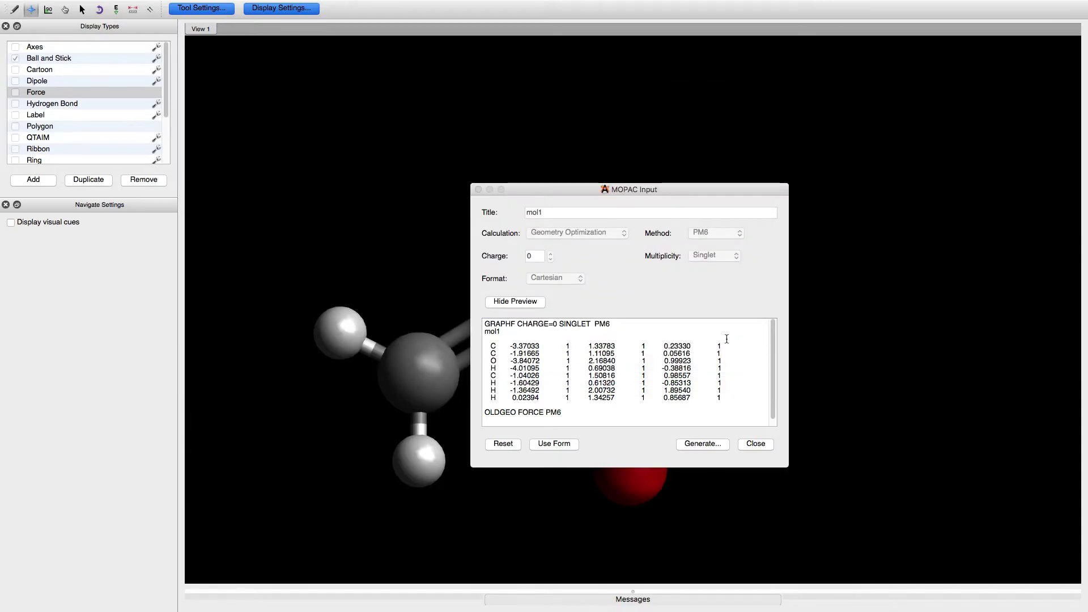
click(756, 444)
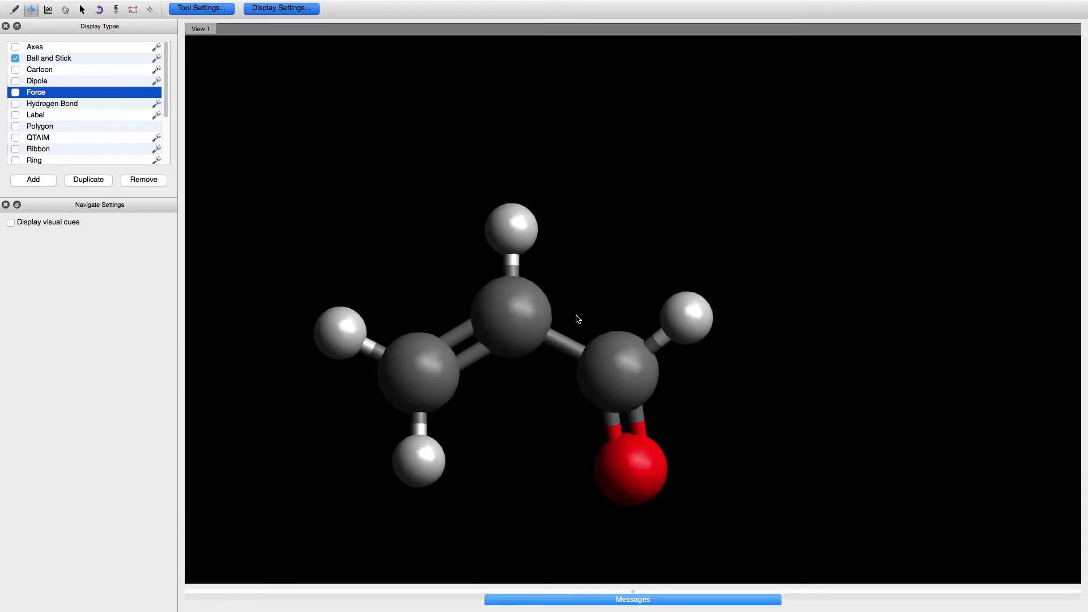
key(super+q)
Discard the unsaved molecule changes, then clear Terminal and list the Desktop files
click(504, 315)
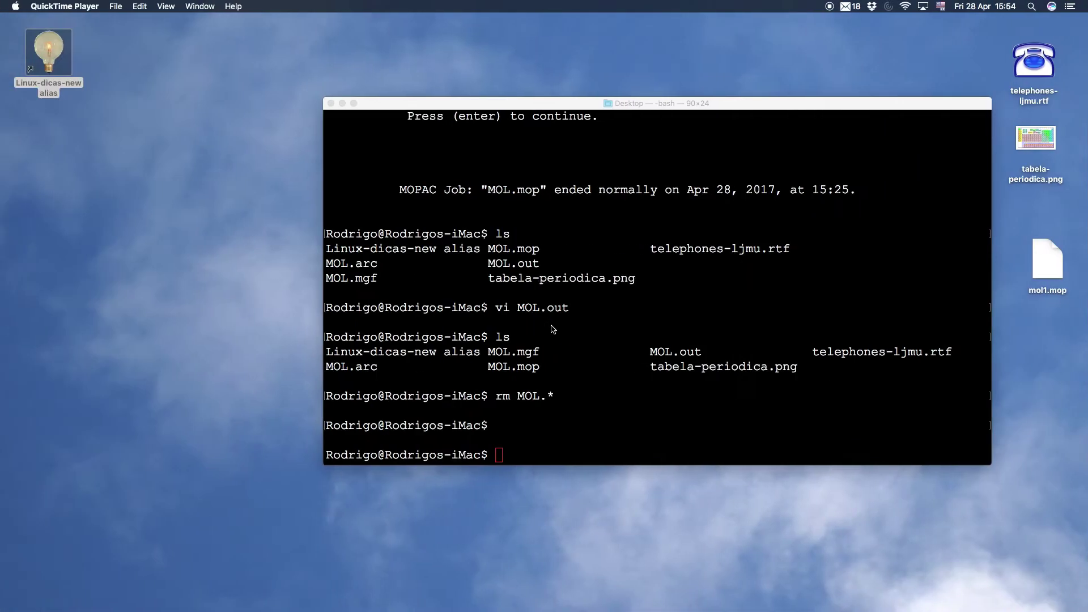
click(545, 455)
text(ls)
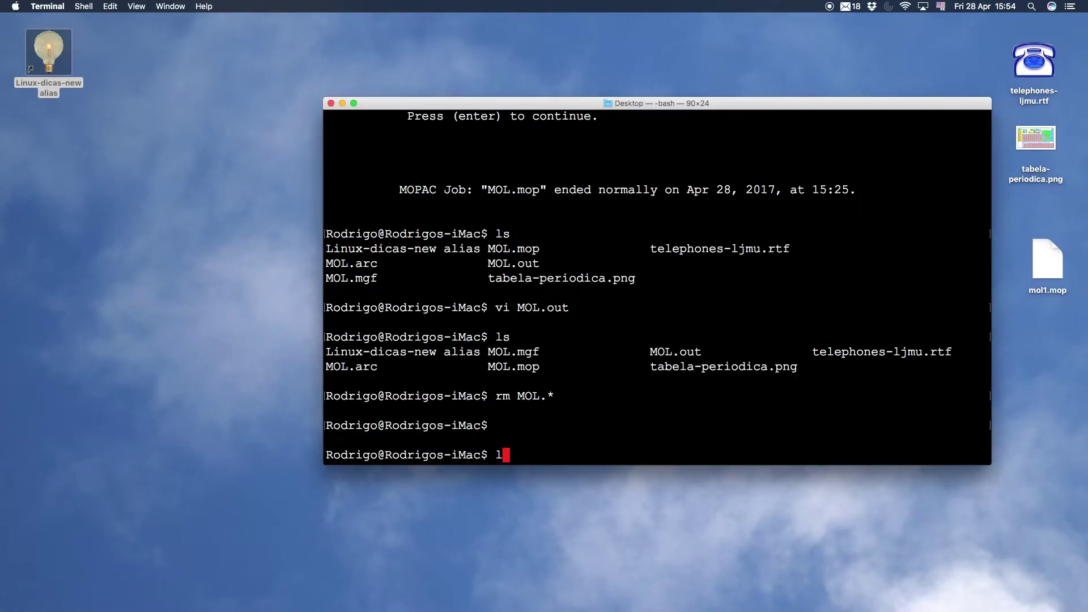
key(Return)
text(clear)
key(Return)
text(ls)
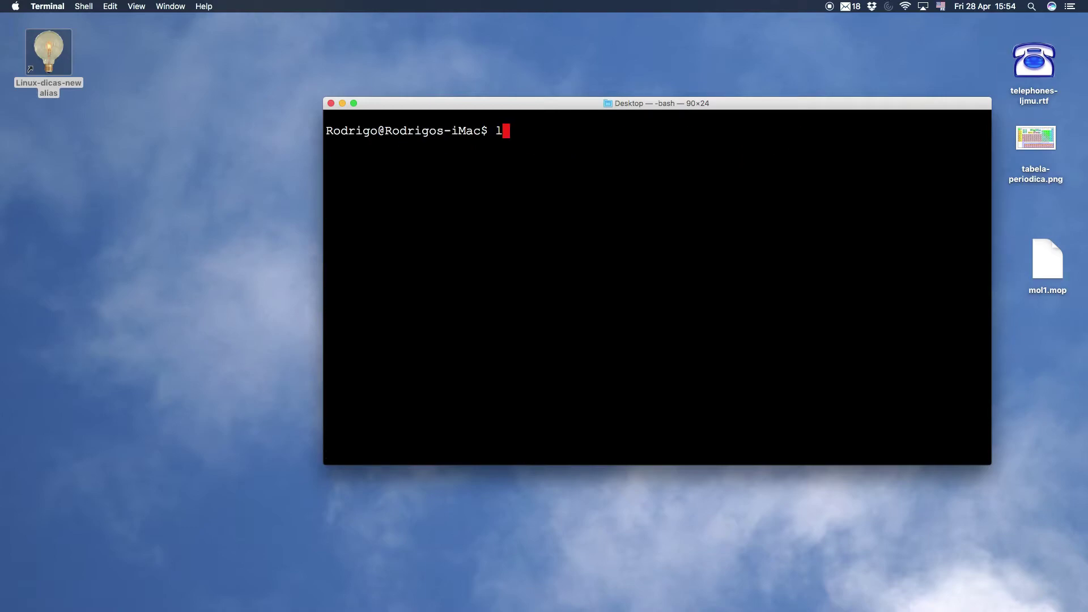
key(Return)
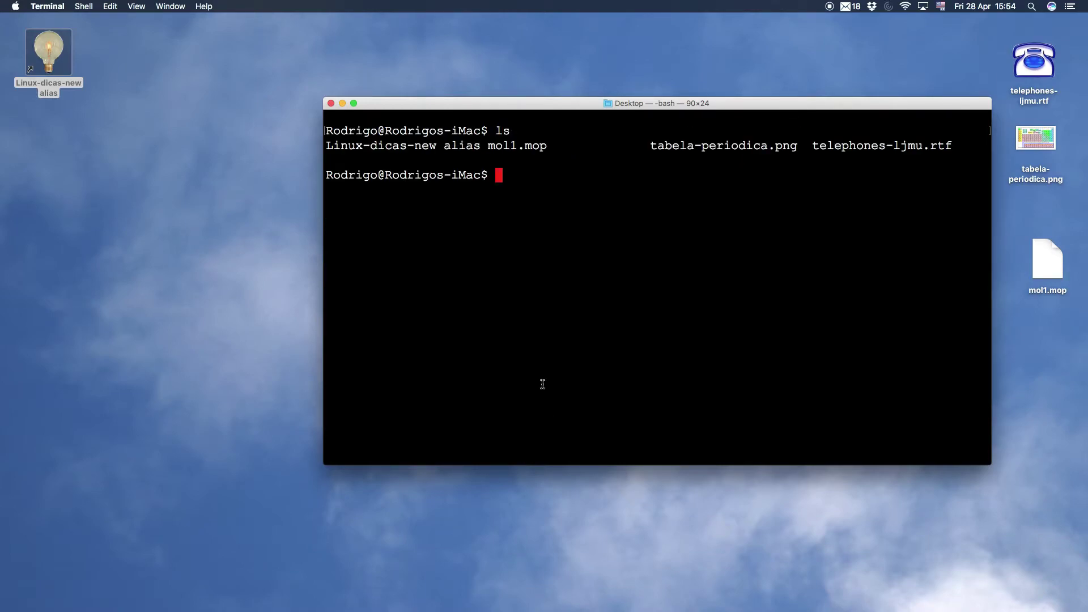
Highlight the new mol1.mop file and enter the command mopac mol1.mop
drag(491, 146, 548, 146)
click(548, 145)
text(mopac mol1)
key(Tab)
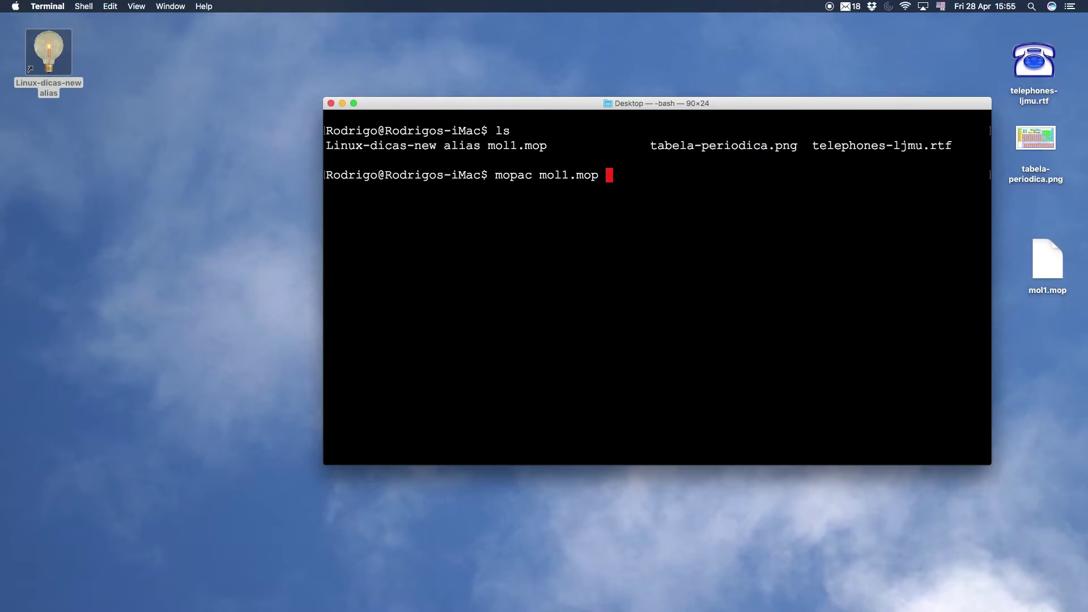
Run MOPAC on mol1.mop past the expiry notice and list the produced files
key(Return)
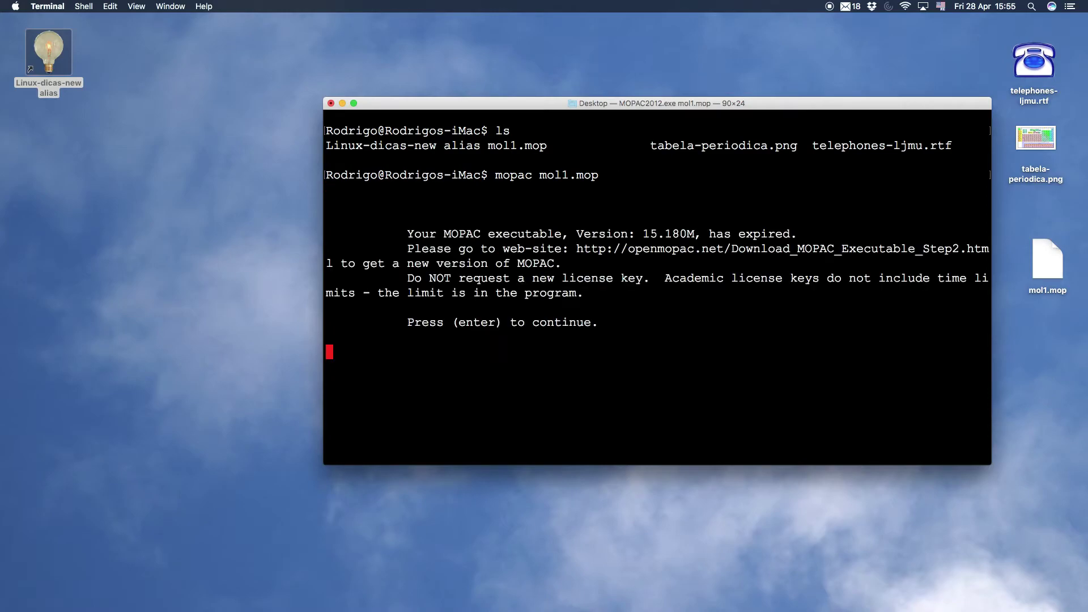
key(Return)
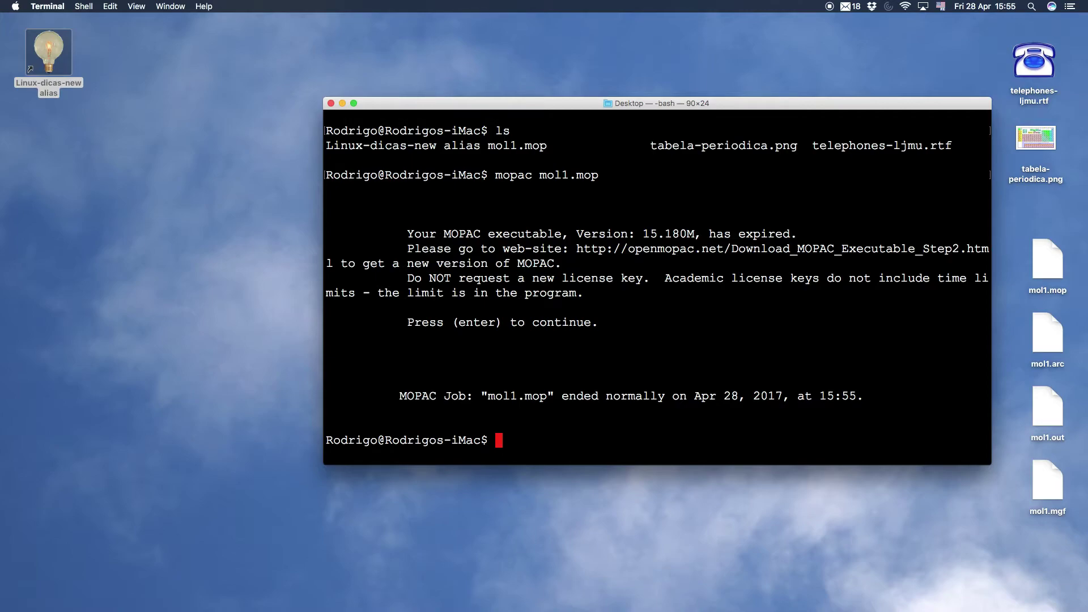
text(ls)
key(Return)
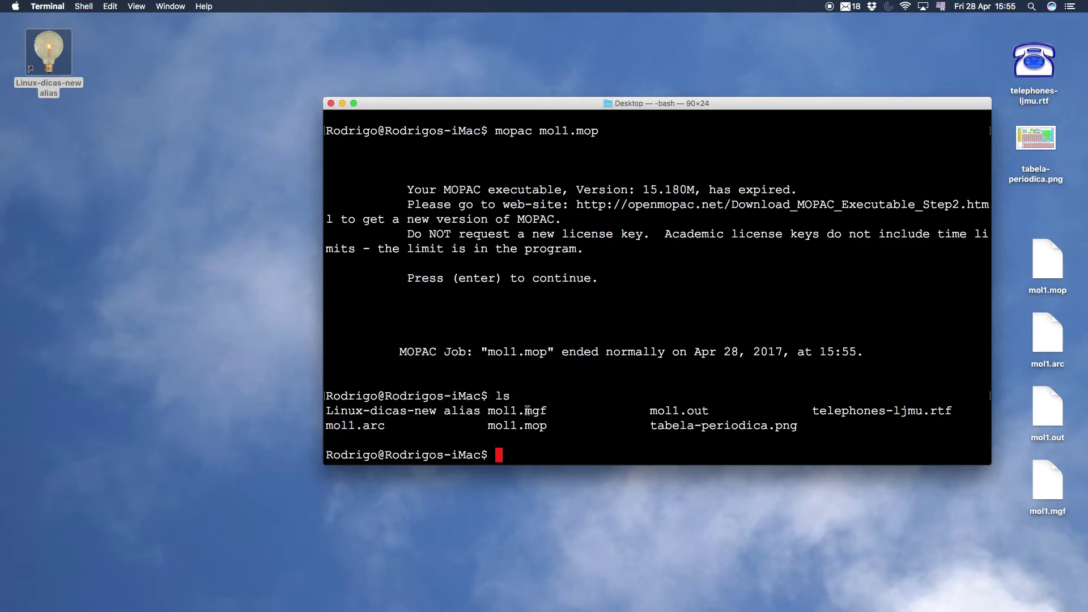
Highlight the mol1.mgf and mol1.out outputs, then open mol1.out in vi
drag(548, 410, 487, 411)
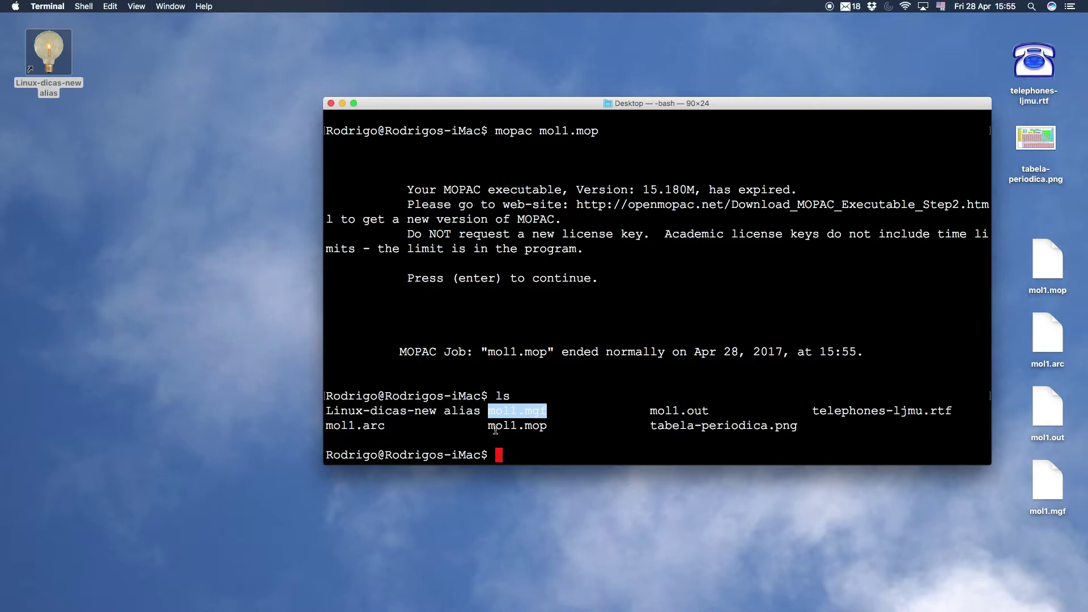
click(650, 412)
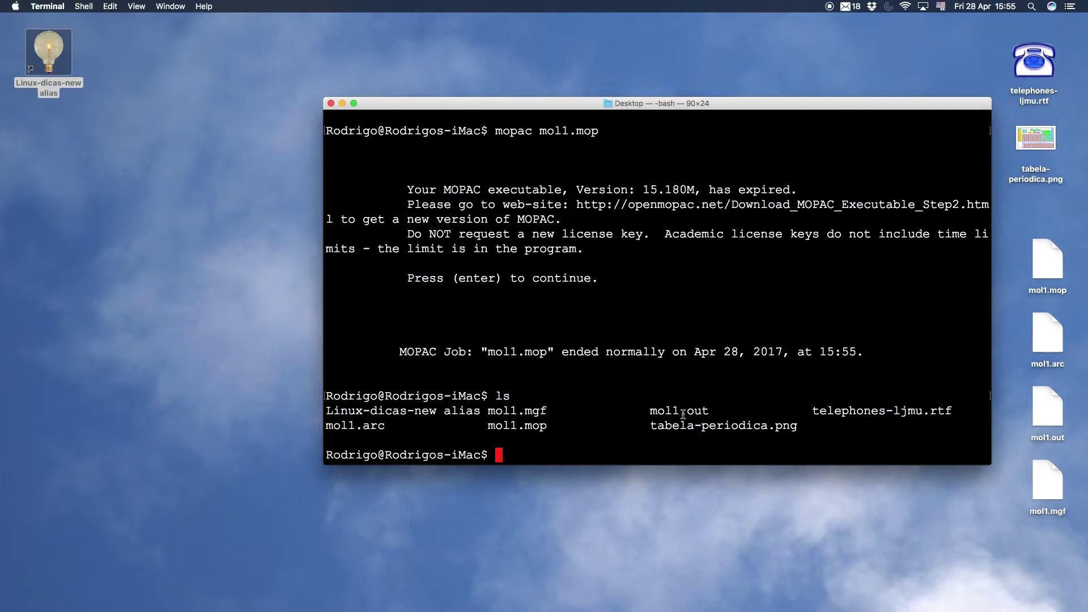
drag(709, 411, 650, 411)
click(711, 411)
text(vi mol1.out)
key(Return)
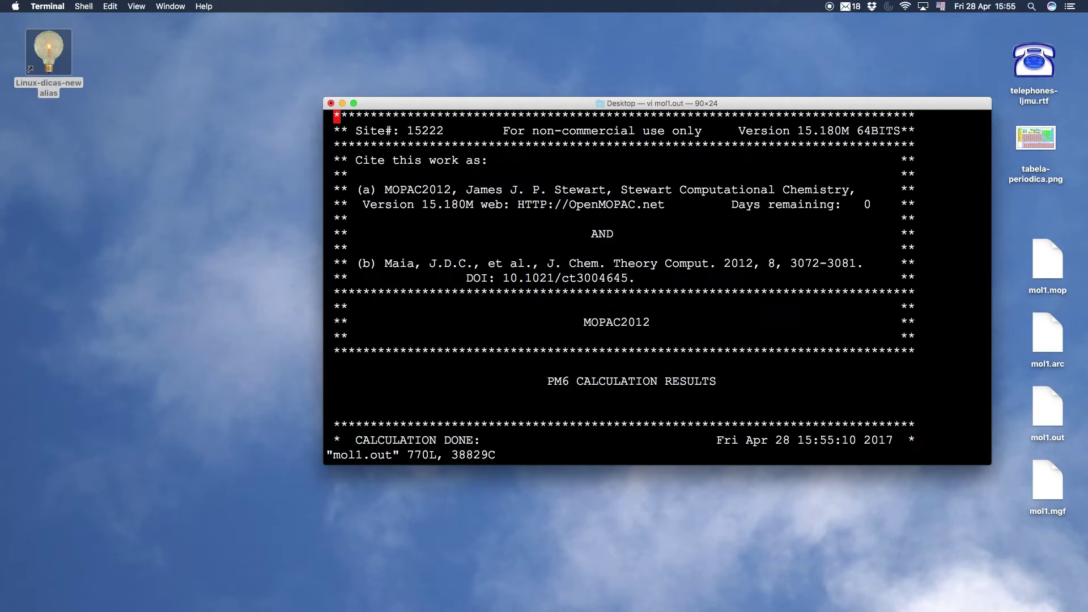
Scroll through mol1.out to the final heat of formation, -11.48432 KCAL/MOL
key(Down)
key(Down)
key(Down)
key(Down)
key(Down)
key(Down)
key(Down)
key(Down)
key(Down)
key(Down)
key(Down)
key(Down)
key(Down)
key(Down)
key(Down)
key(Down)
key(Down)
key(Down)
key(Down)
key(Down)
key(Down)
key(Down)
key(Down)
key(Down)
key(Down)
key(Down)
key(Down)
key(Down)
key(Down)
key(Down)
key(Down)
key(Down)
key(Down)
key(Down)
key(Down)
key(Down)
key(Down)
key(Down)
key(Down)
key(Down)
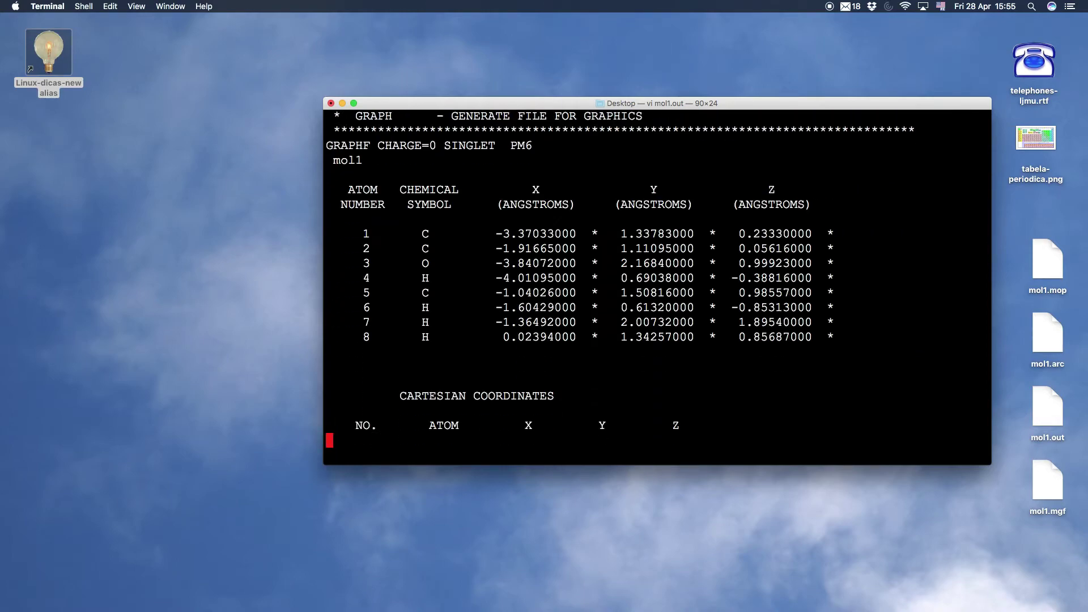
key(Down)
key(Down)
key(Down)
key(Down)
key(Down)
key(Down)
key(Down)
key(Down)
key(Down)
key(Down)
key(Down)
key(Down)
key(Down)
key(Down)
key(Down)
key(Down)
key(Down)
key(Down)
key(Down)
key(Down)
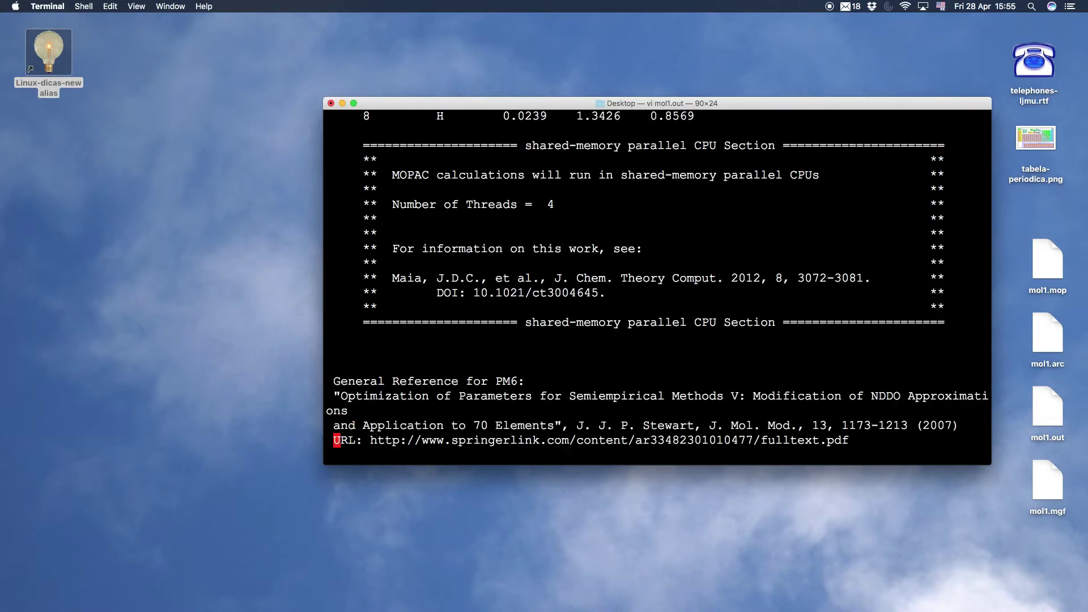
key(Down)
key(Down)
key(Down)
key(Down)
key(Down)
key(Down)
key(Down)
key(Down)
key(Down)
key(Down)
key(Down)
key(Down)
key(Down)
key(Down)
key(Down)
key(Down)
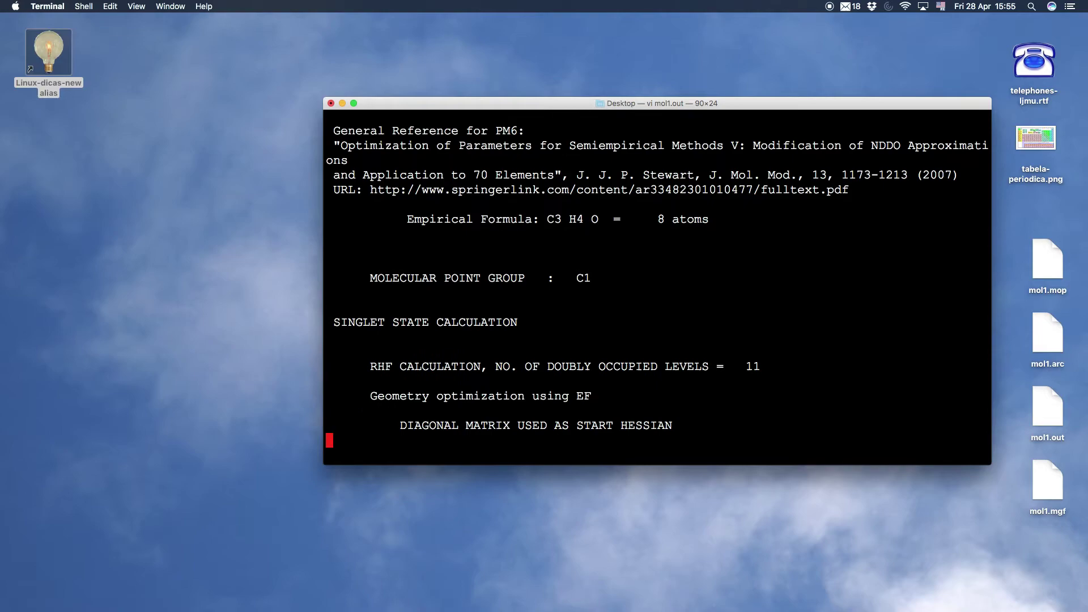
key(Down)
key(Down)
key(Down)
key(Down)
key(Down)
key(Down)
key(Down)
key(Down)
key(Down)
key(Down)
key(Down)
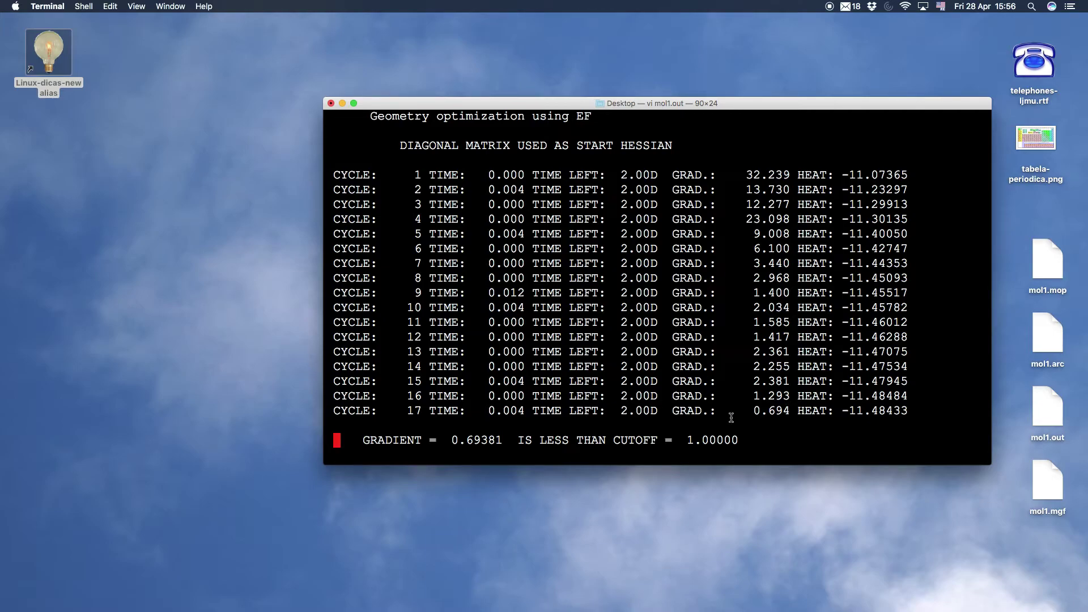
key(j)
key(j)
key(j)
key(j)
key(j)
key(j)
key(j)
key(j)
key(j)
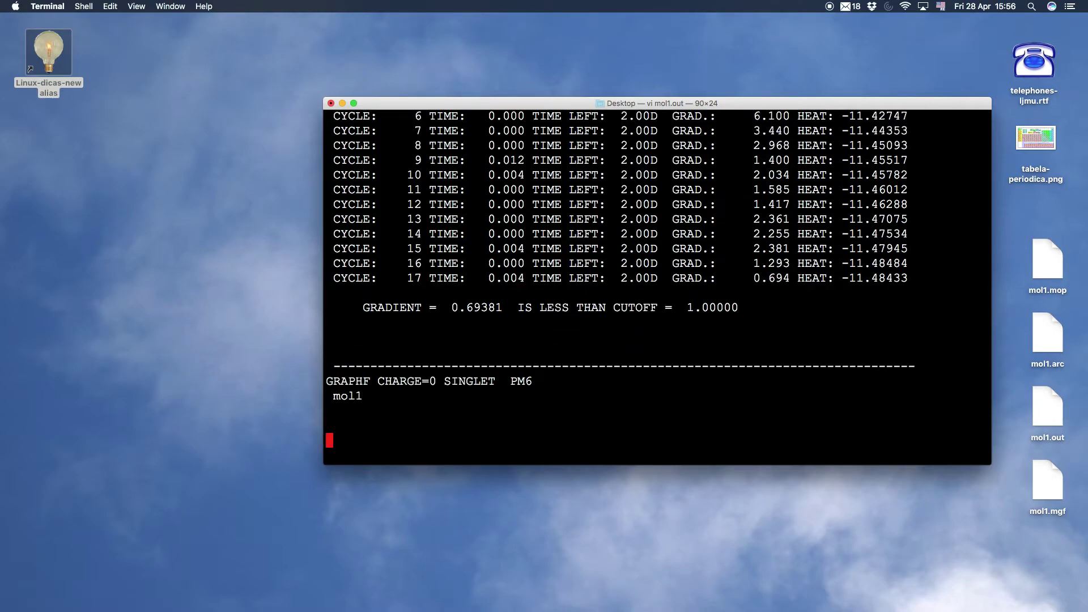
key(j)
key(j)
key(j)
key(j)
key(j)
key(j)
key(j)
key(j)
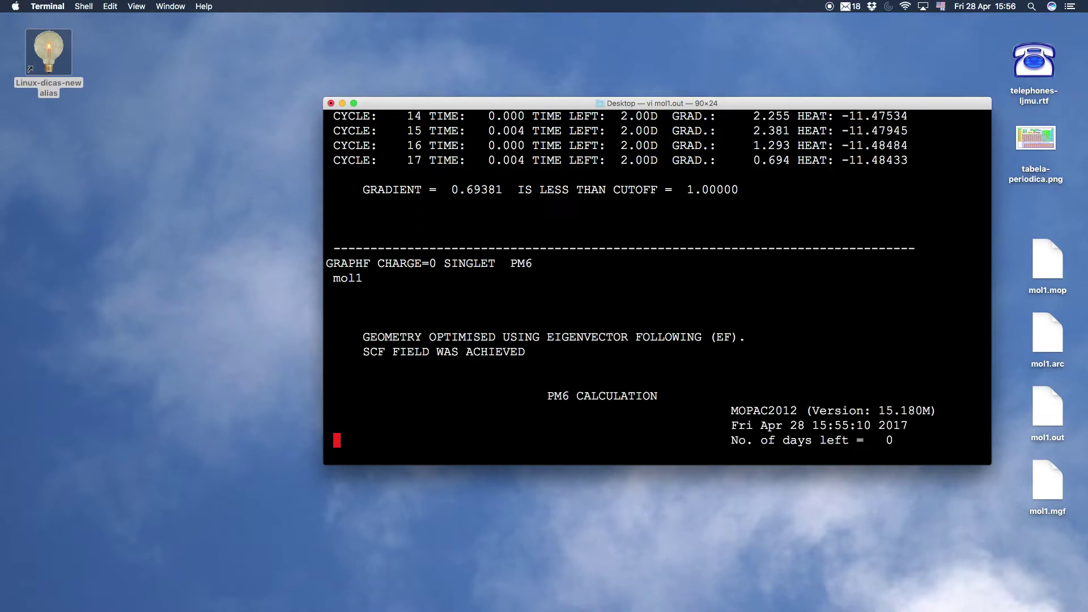
key(j)
key(j)
key(j)
key(j)
key(j)
key(j)
key(j)
key(j)
key(j)
key(j)
key(j)
key(j)
key(j)
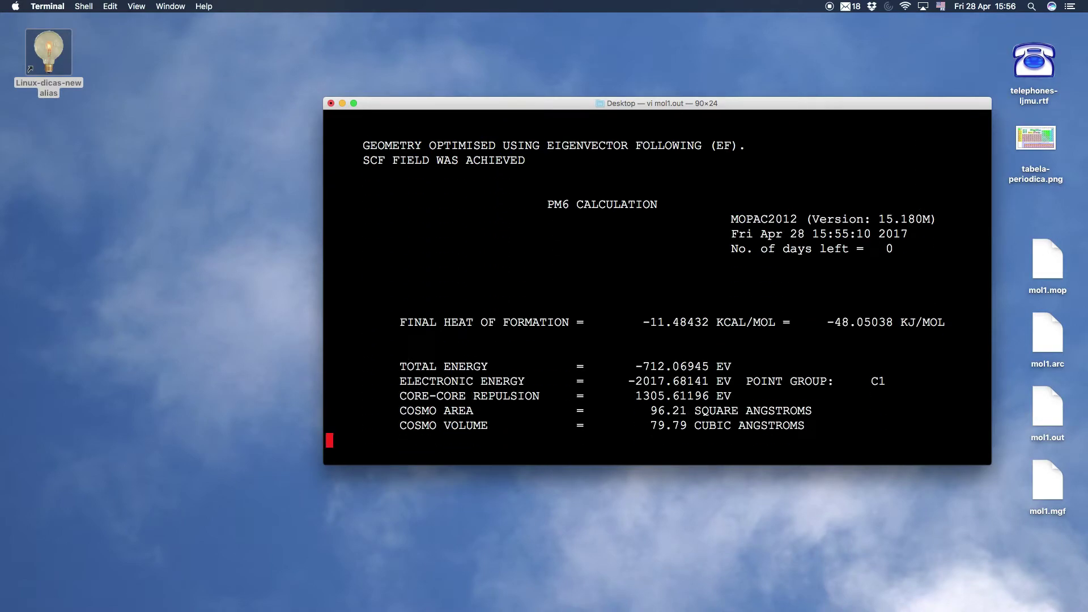
key(j)
key(j)
key(j)
key(j)
key(j)
key(j)
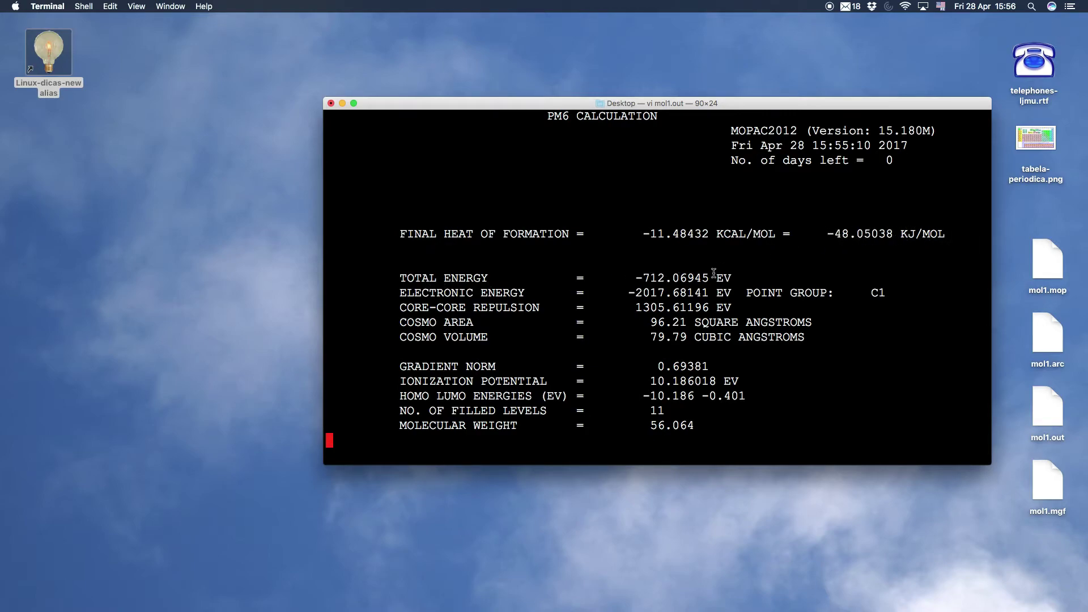
Highlight the total energy value, reveal the molecular dimensions line, and start a vi search
drag(732, 274, 635, 276)
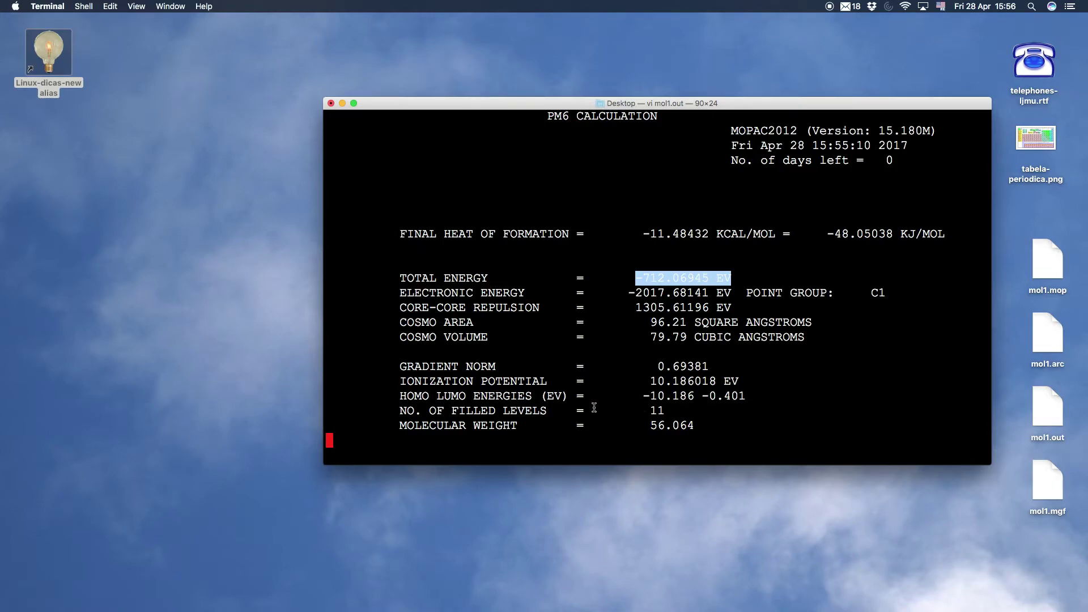
key(j)
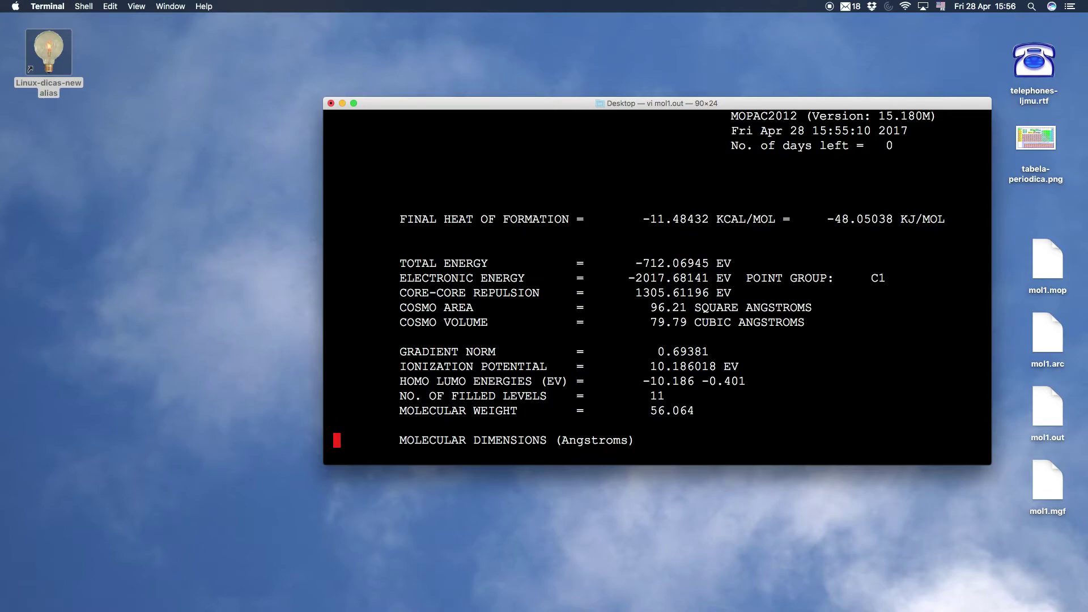
key(slash)
Search for SUM to highlight total dipole 2.905, then type a FORCE MATRIX search
text(SUM)
key(Return)
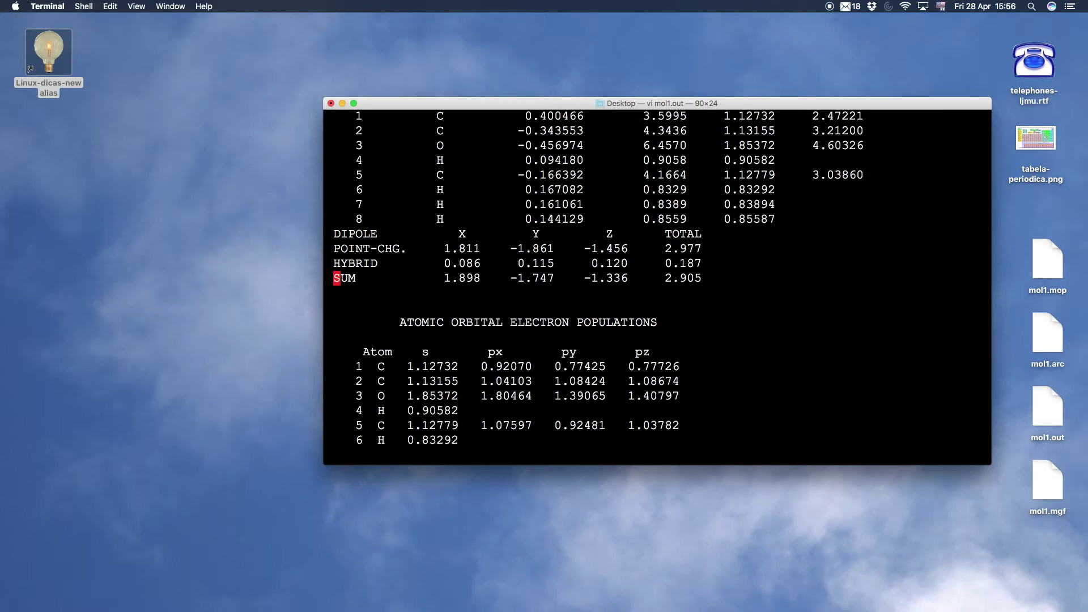
drag(669, 278, 703, 279)
click(662, 281)
text(/FORCE )
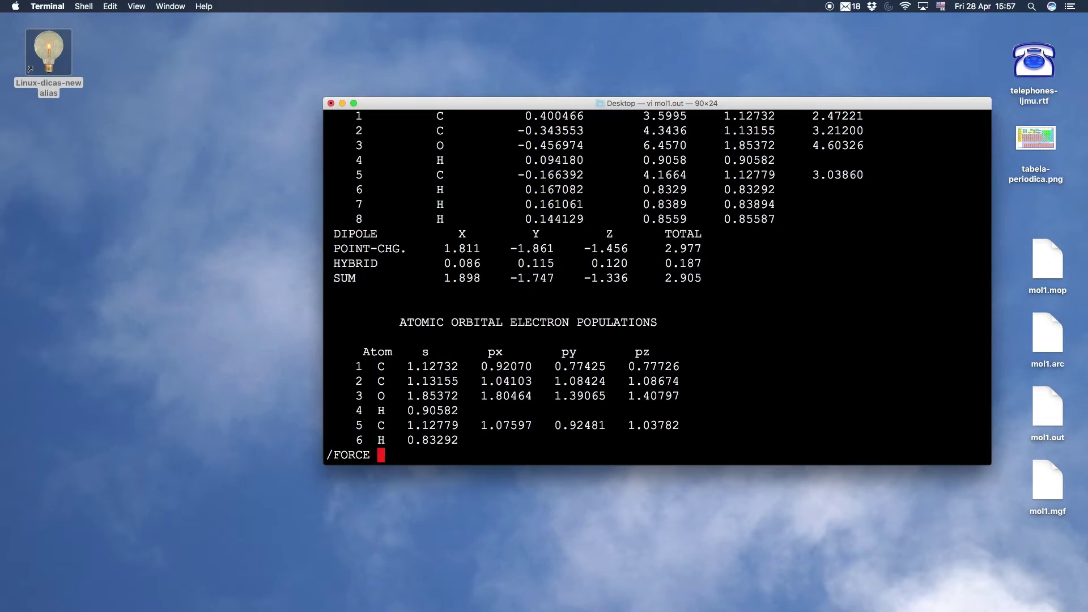
text(MATRIX)
Jump to the force matrix, highlight the C1–C2 constant 3.709249, and type a VIBRATION search
key(Return)
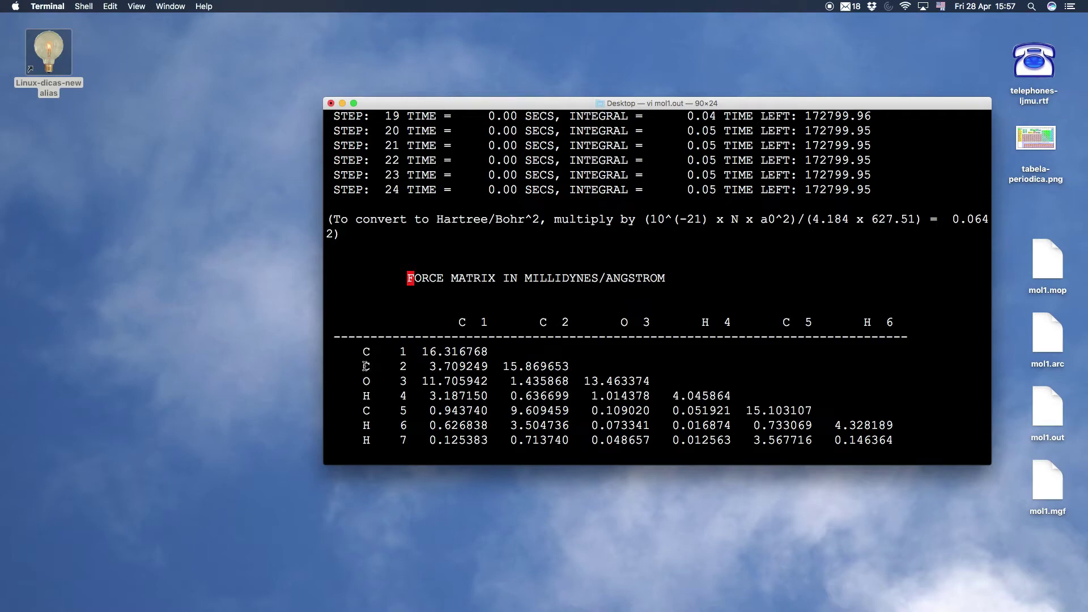
drag(364, 367, 408, 367)
click(409, 367)
drag(459, 321, 488, 322)
drag(429, 367, 489, 367)
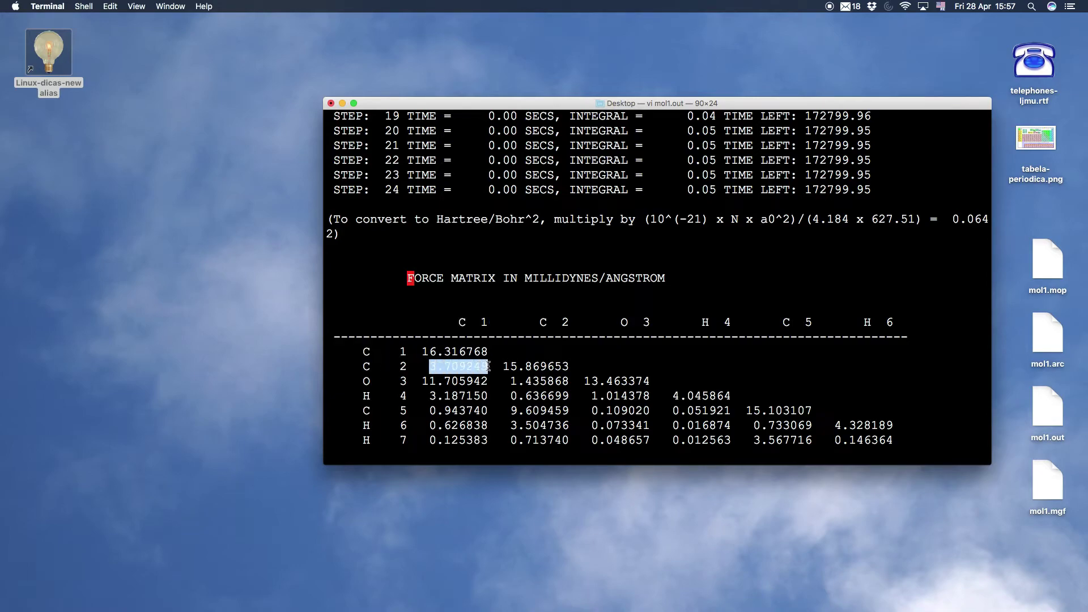
click(449, 367)
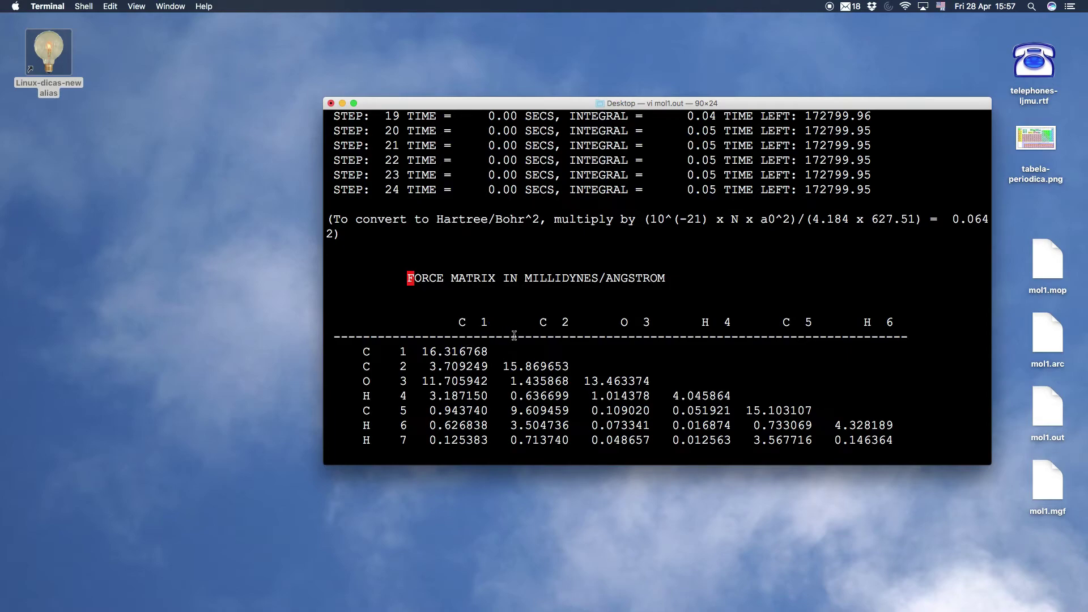
text(/VIBRATION)
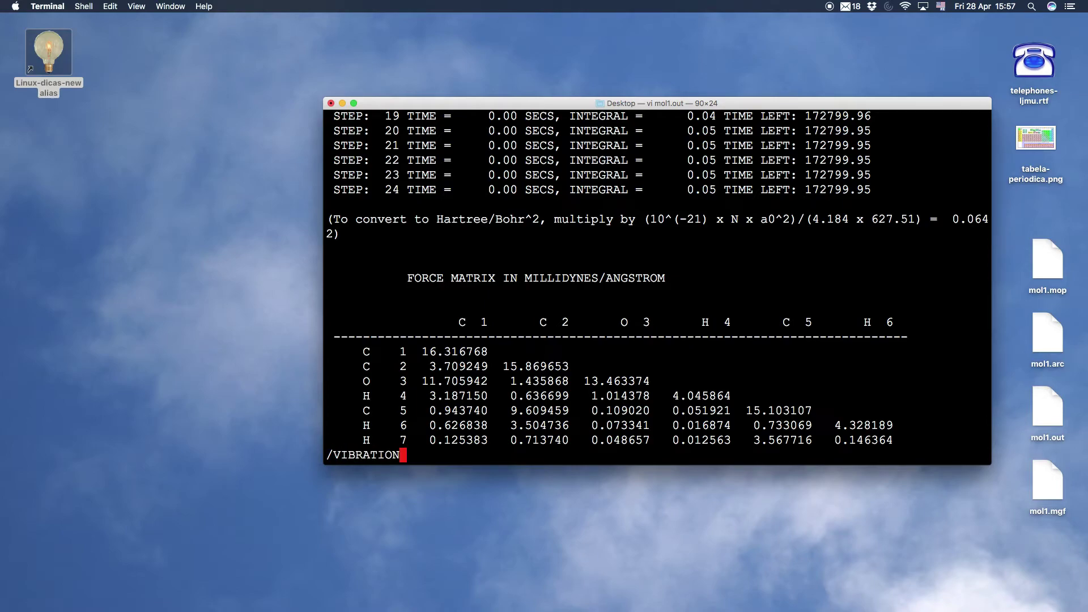
Jump to DESCRIPTION OF VIBRATIONS, highlight the first frequency 114.34, and type :q!
key(Return)
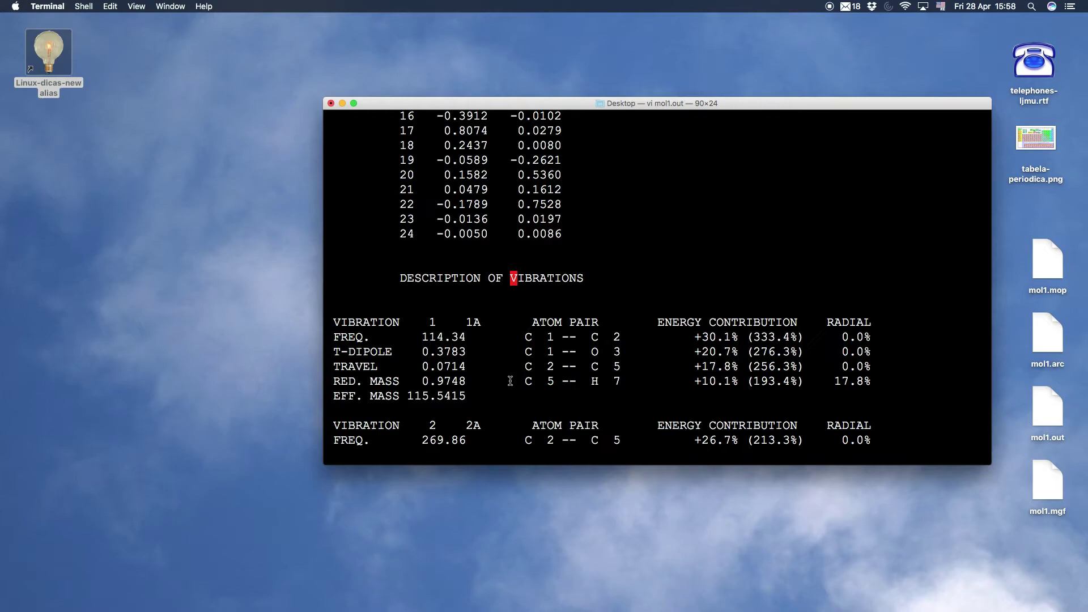
key(braceright)
key(braceright)
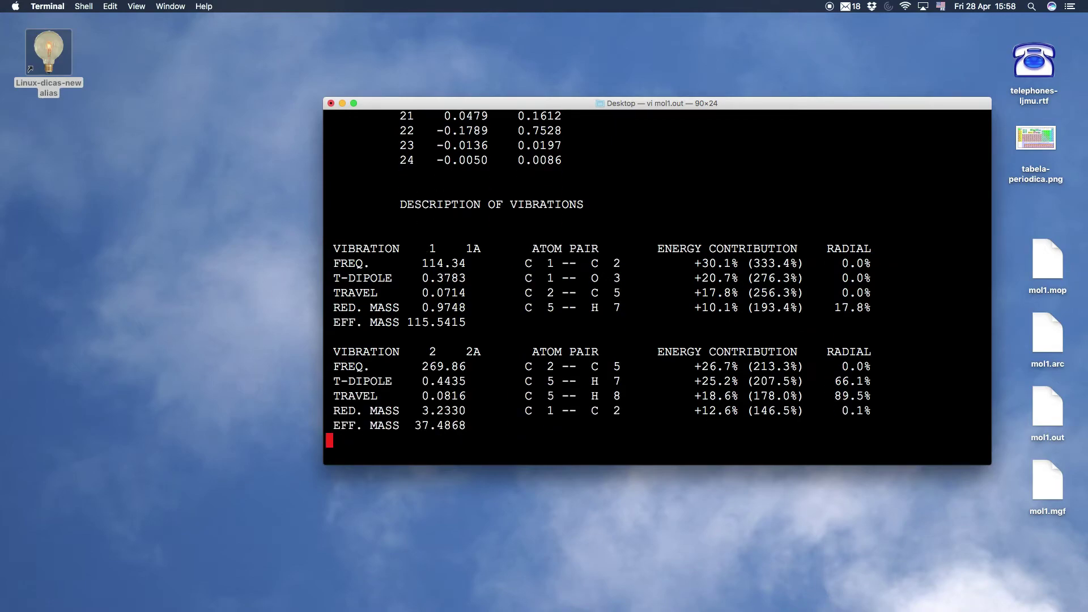
key(j)
key(j)
key(j)
key(j)
key(j)
key(j)
key(j)
key(j)
key(j)
key(j)
key(j)
key(j)
key(j)
key(j)
key(j)
key(j)
key(j)
key(j)
key(j)
key(j)
key(j)
key(j)
key(j)
key(j)
key(j)
key(j)
key(j)
key(j)
key(j)
key(j)
key(j)
key(j)
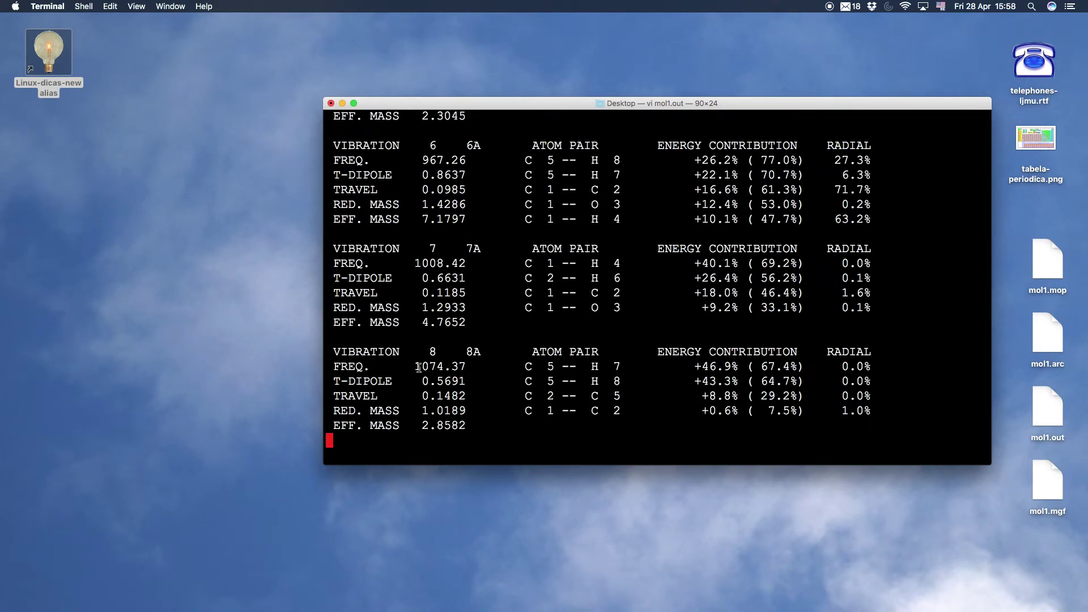
key(k)
key(k)
key(k)
key(k)
key(k)
key(k)
key(k)
key(k)
key(k)
key(k)
key(k)
key(k)
key(k)
key(k)
key(k)
key(k)
key(k)
key(k)
key(k)
key(k)
key(k)
key(k)
key(k)
key(k)
key(k)
key(k)
key(k)
key(k)
key(k)
key(k)
key(k)
key(k)
key(k)
key(k)
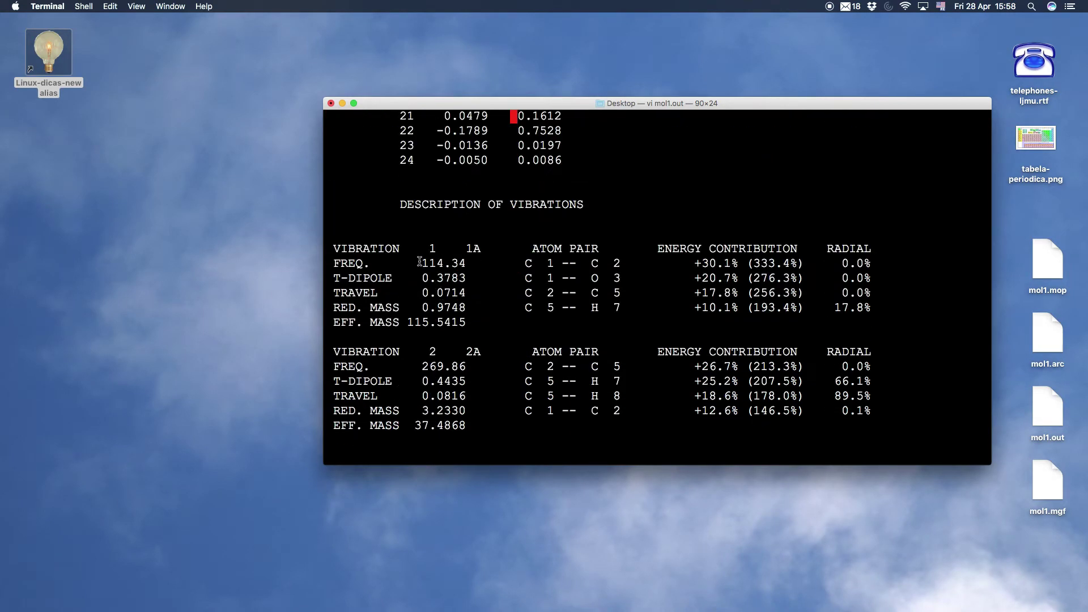
drag(422, 266, 467, 263)
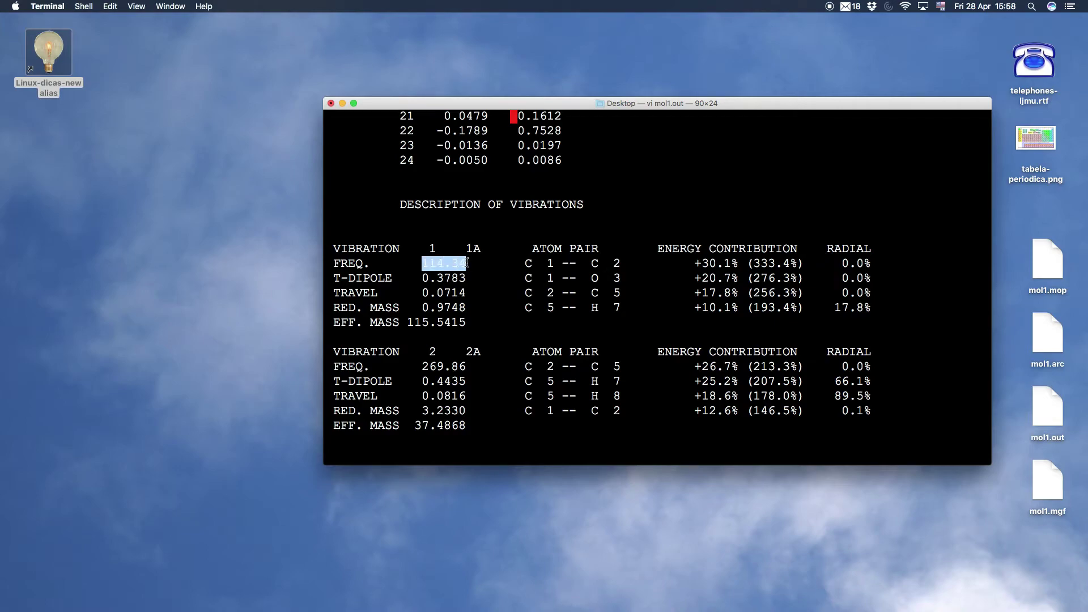
click(457, 264)
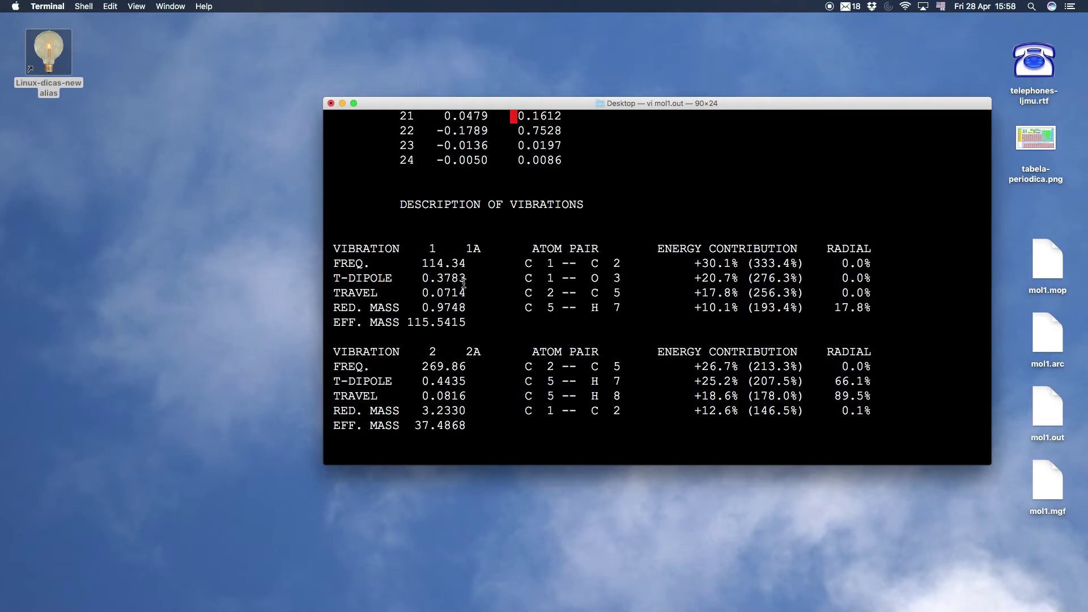
text(:q!)
Quit vi and open mol1.out from the Desktop in Avogadro
key(Return)
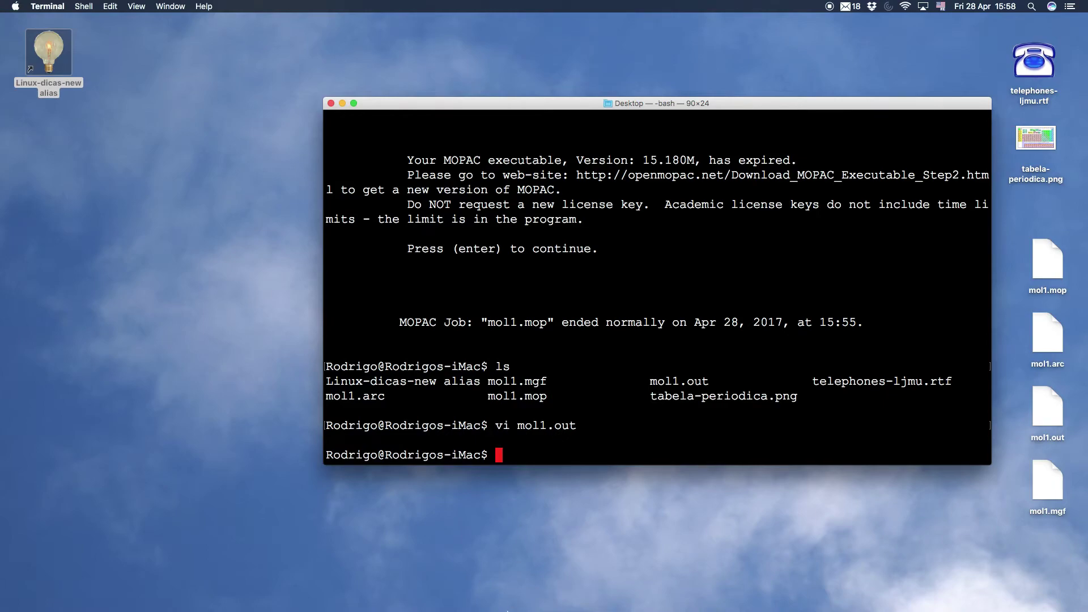
mouse_move(507, 610)
click(576, 590)
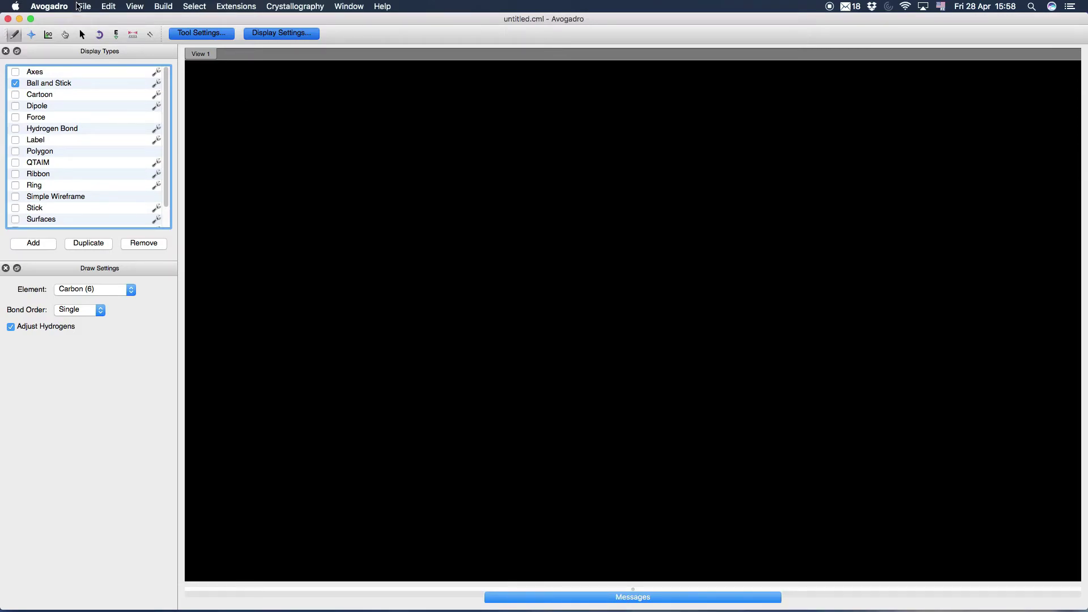
click(79, 6)
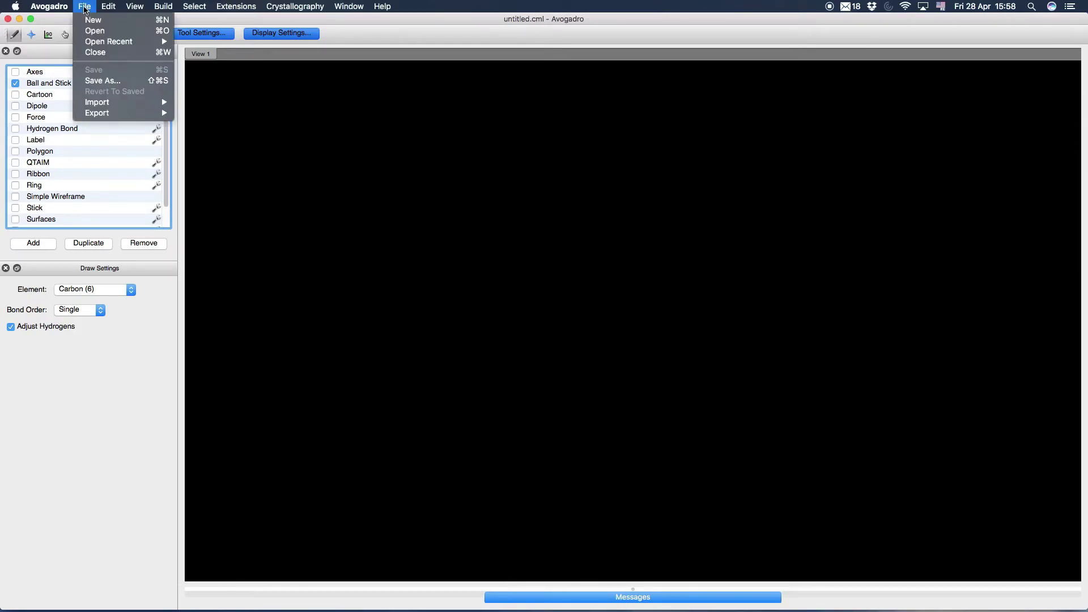
click(96, 33)
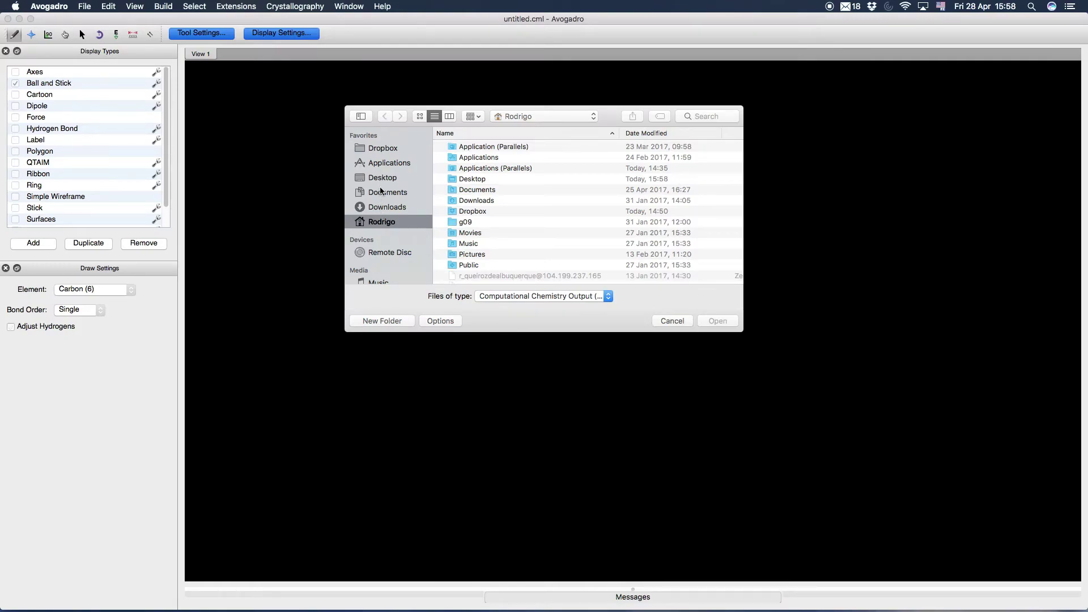
click(384, 178)
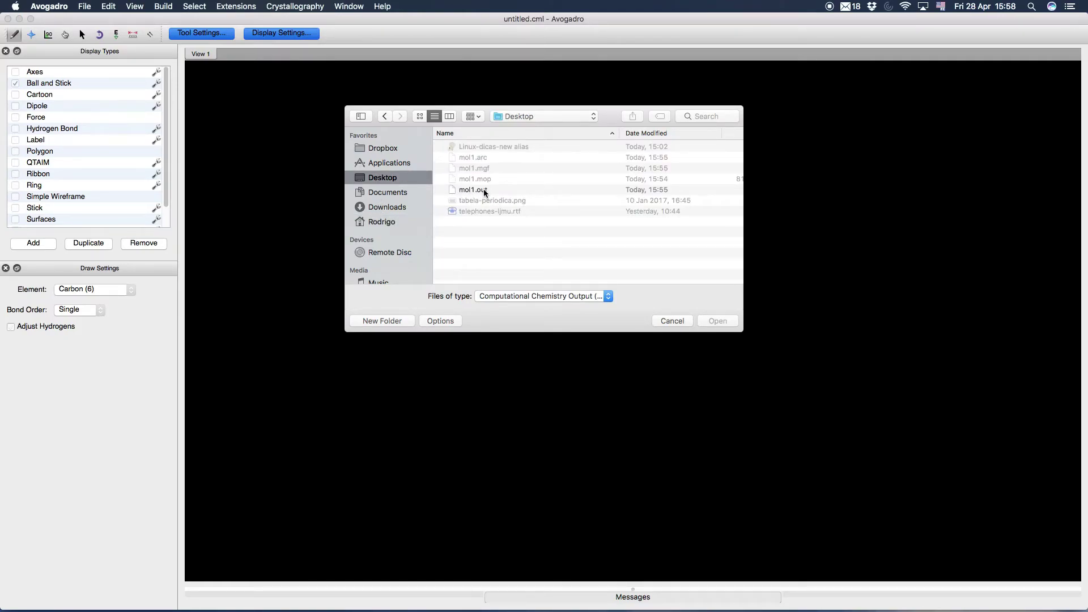
click(473, 190)
click(724, 321)
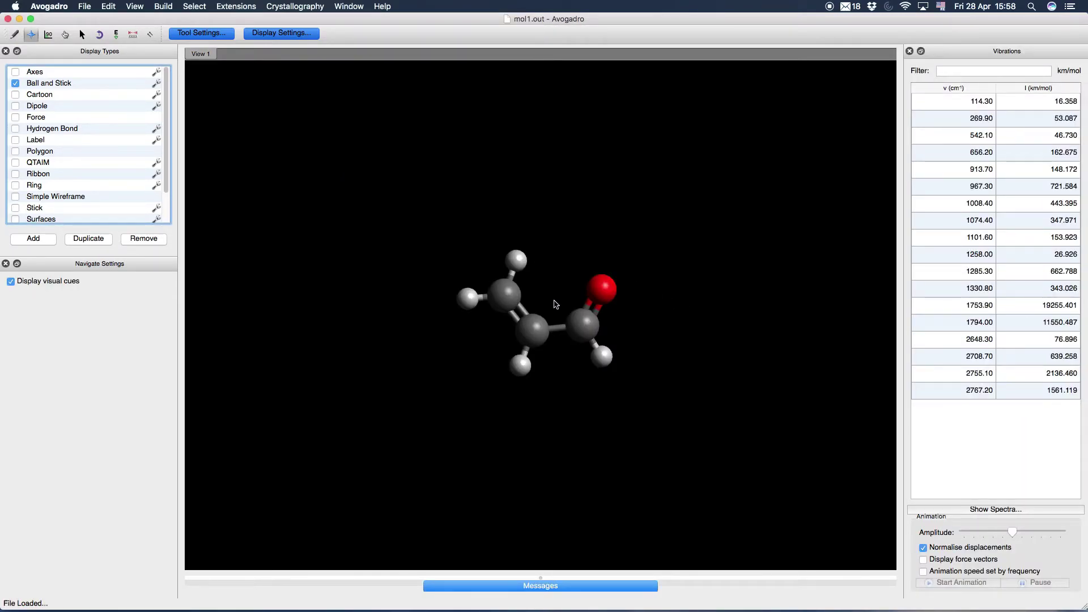
Zoom in, close the Display Types and Navigate Settings panels, and select the 114.30 mode
scroll(556, 304, up, 5)
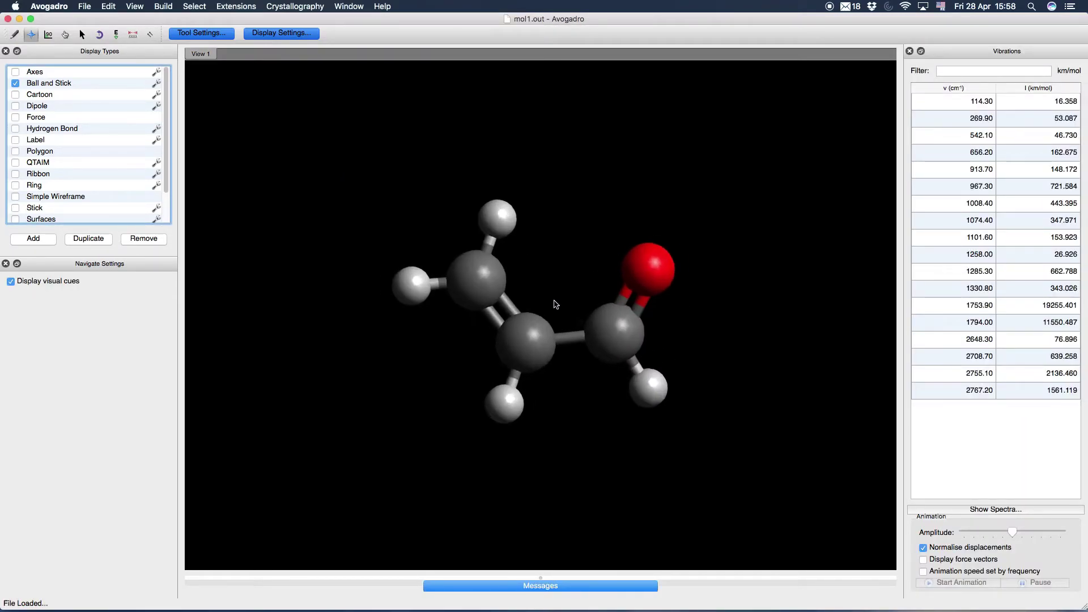
click(6, 52)
click(6, 51)
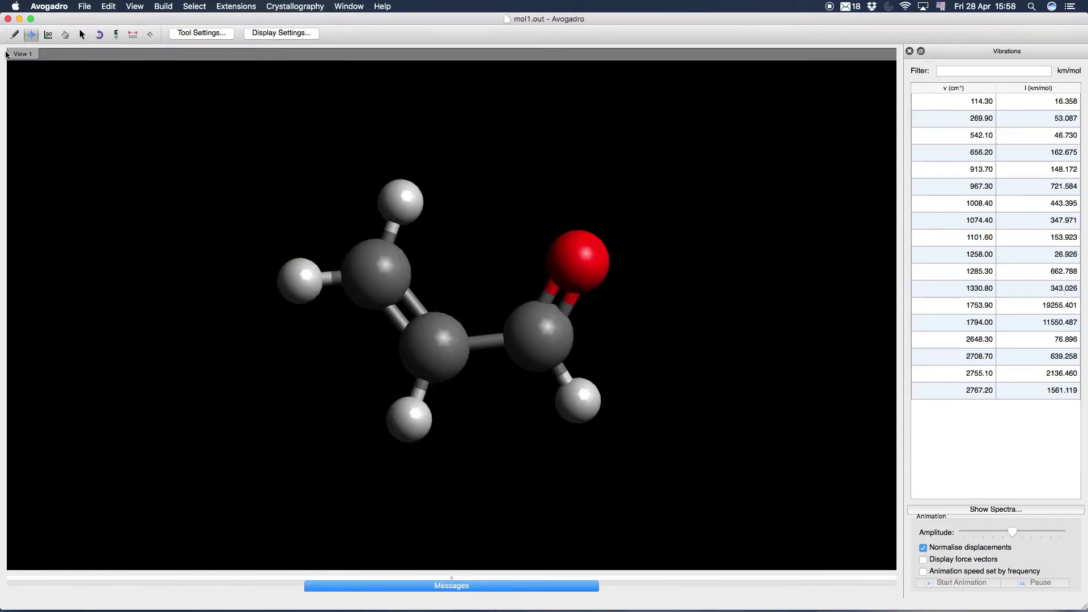
click(986, 104)
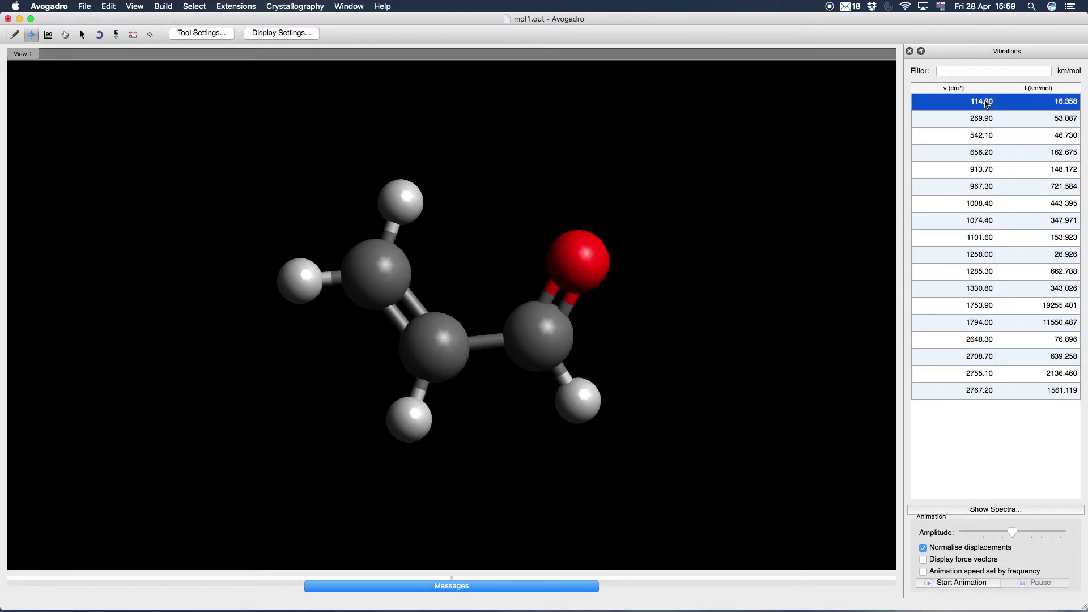
Animate modes 542.10, 1753.90, 2708.70, 2755.10, 1330.80 and 1794.00, rotating the molecule
click(965, 583)
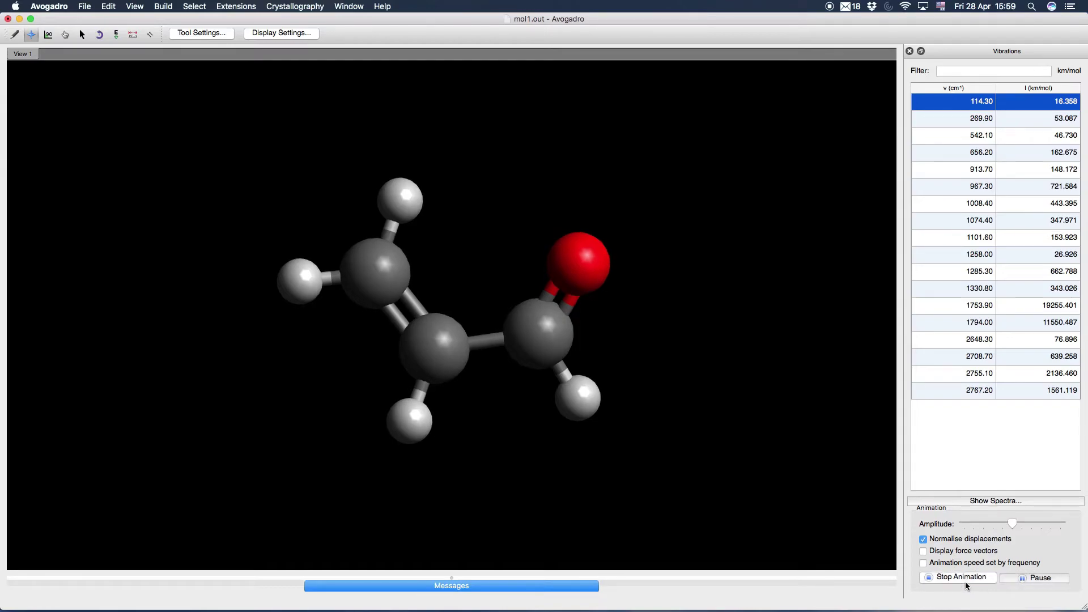
click(978, 136)
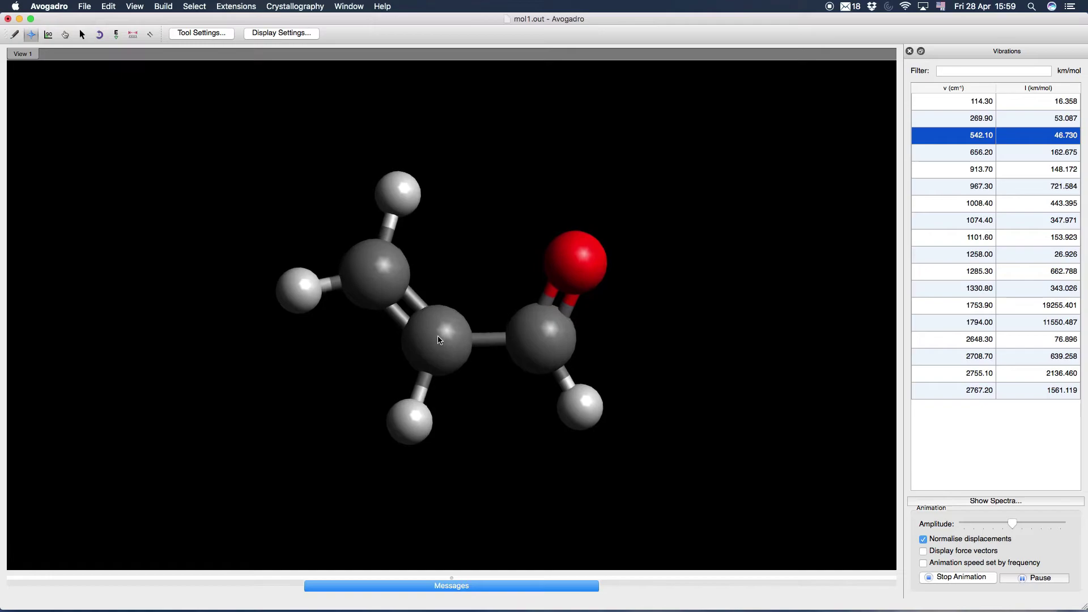
click(973, 309)
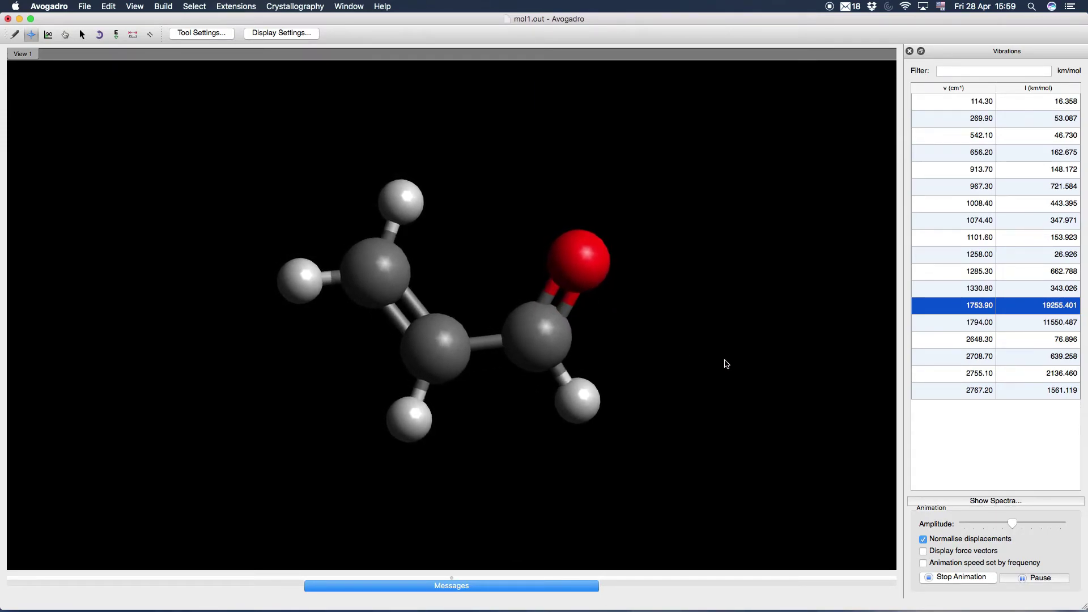
click(985, 357)
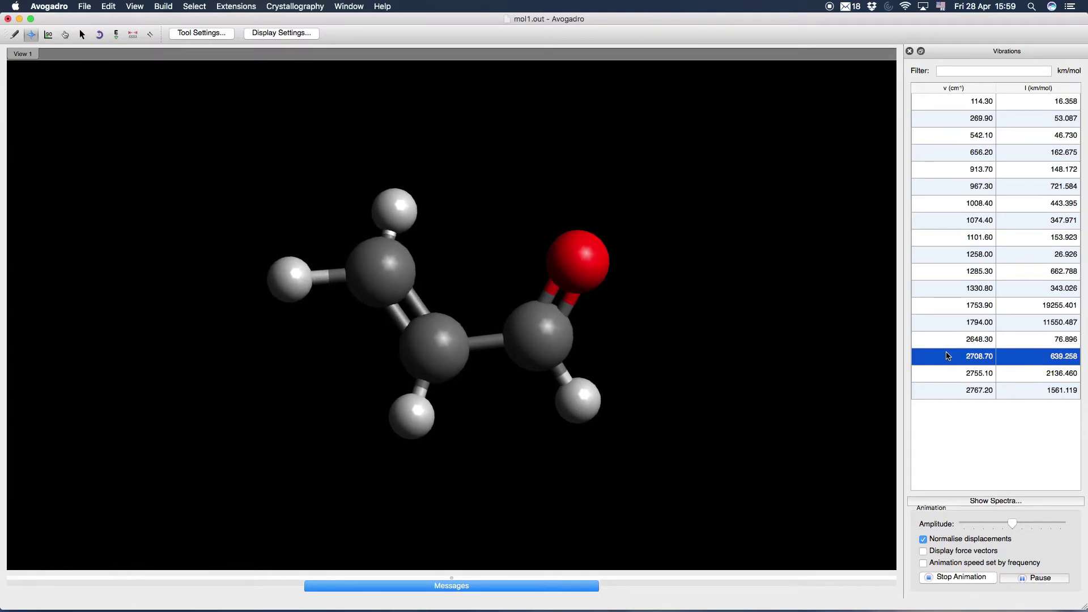
click(975, 374)
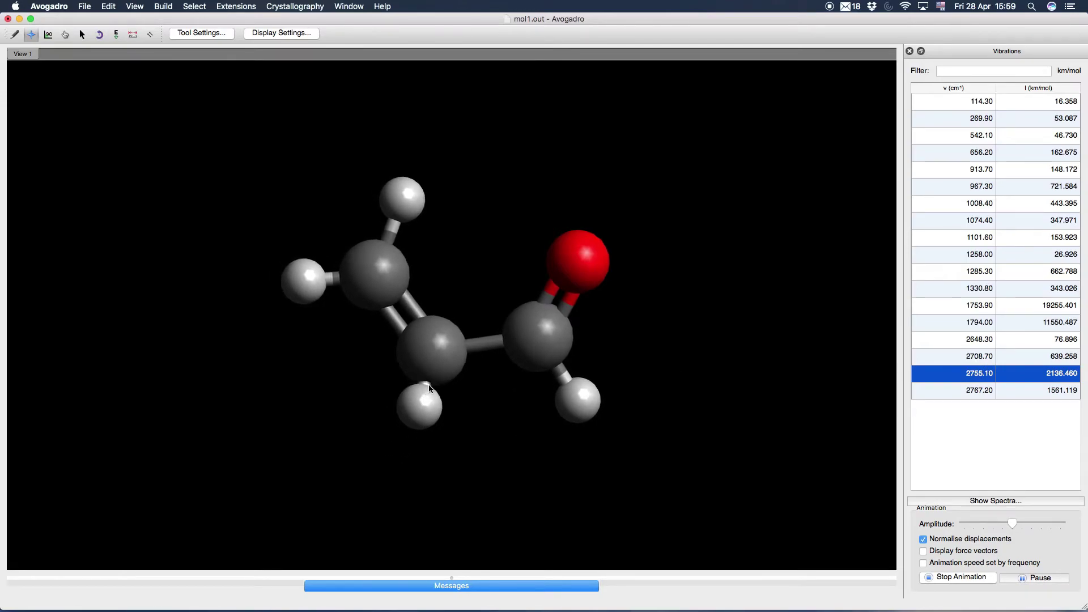
drag(440, 447, 712, 363)
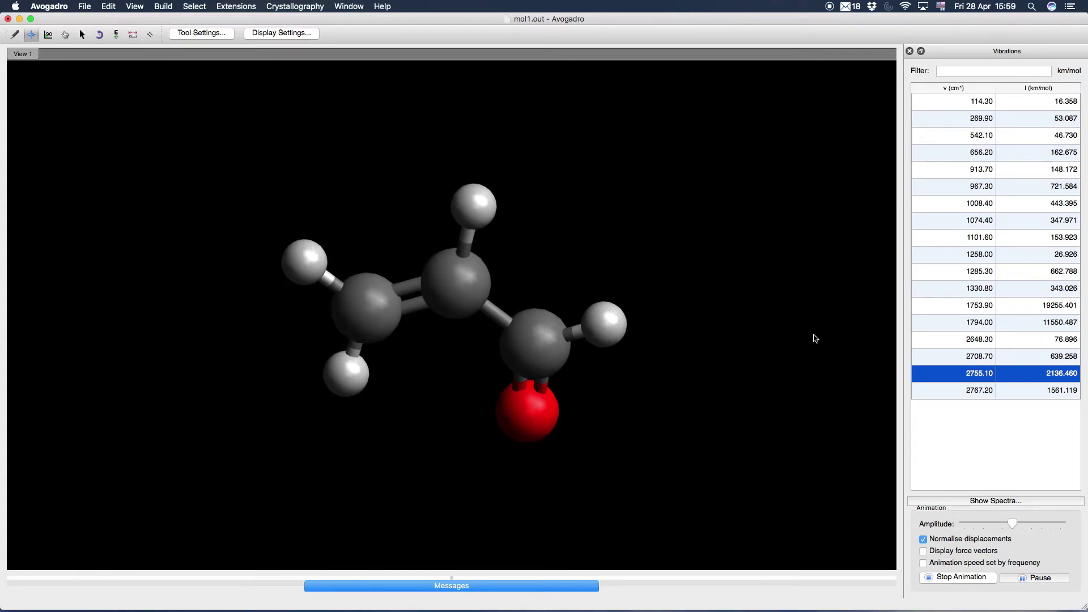
click(974, 295)
click(970, 328)
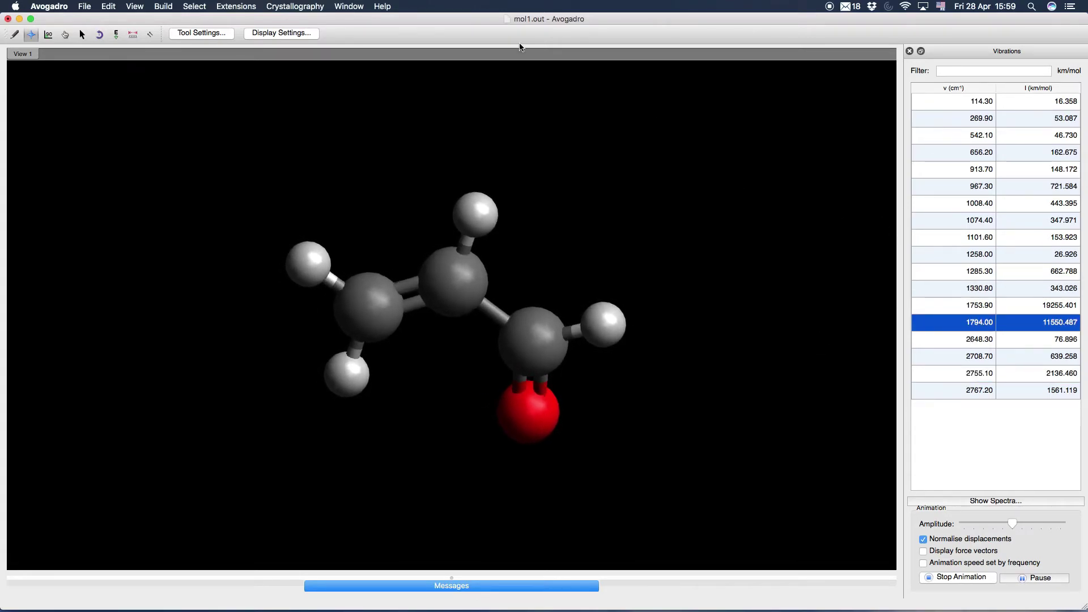
Animate the 1794.00 mode with force vectors shown, then close Avogadro without saving
click(958, 577)
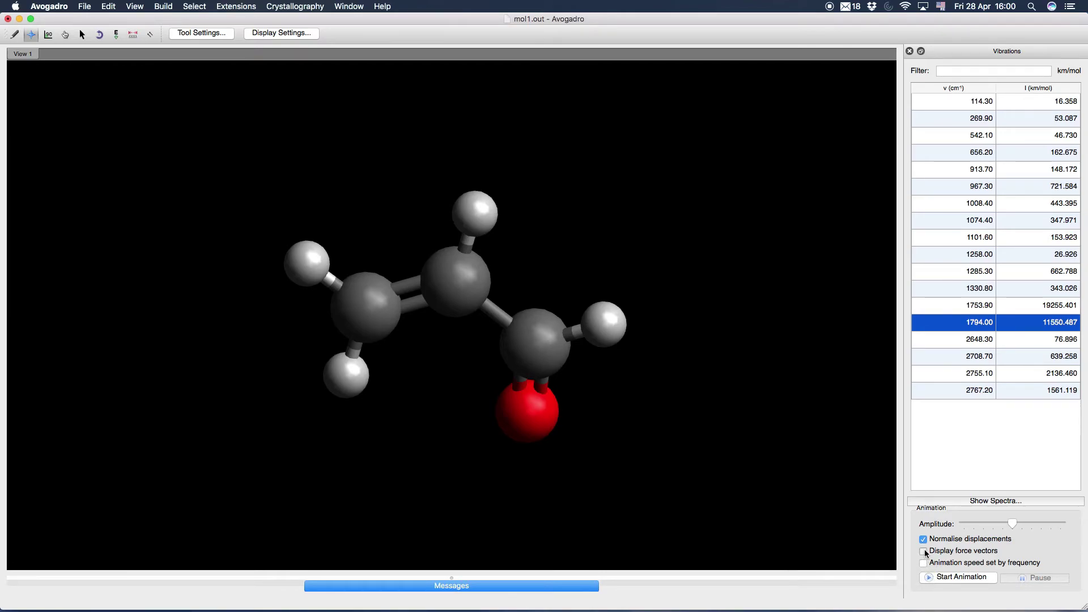
click(923, 552)
click(955, 577)
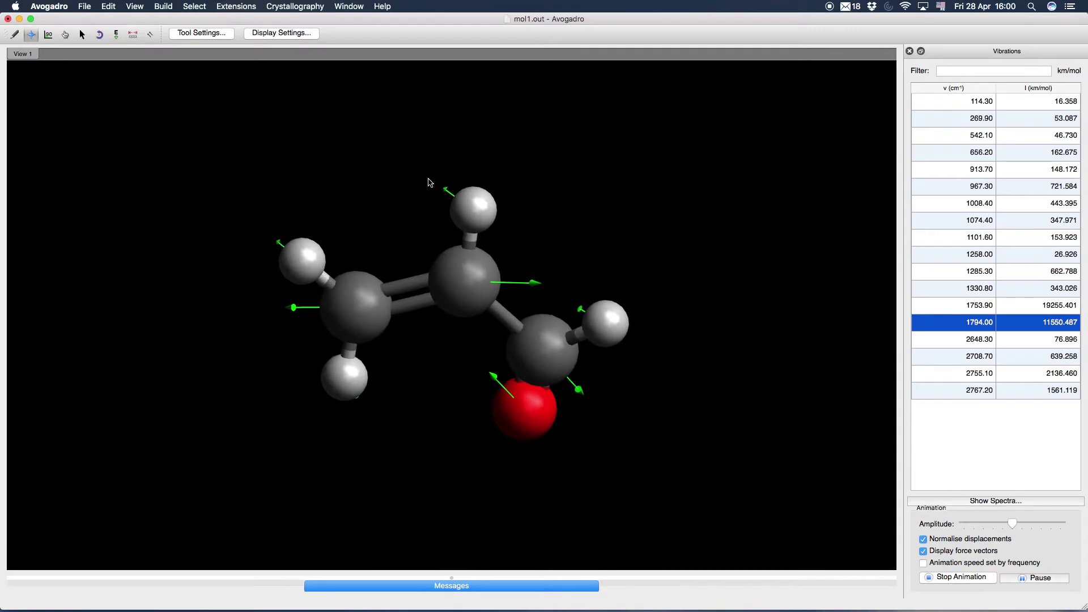
click(962, 577)
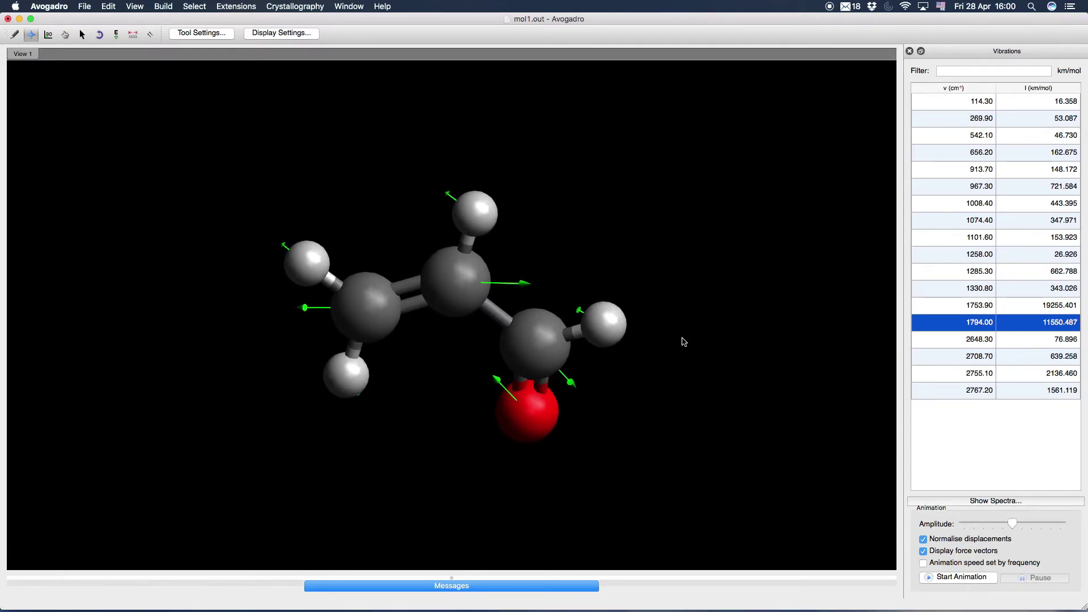
click(8, 19)
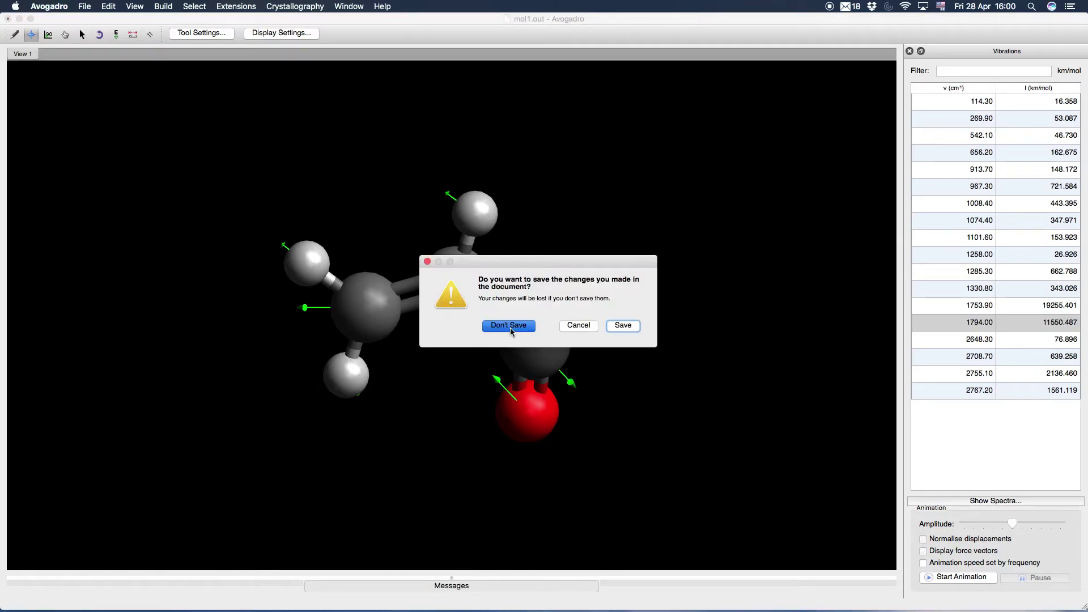
click(509, 326)
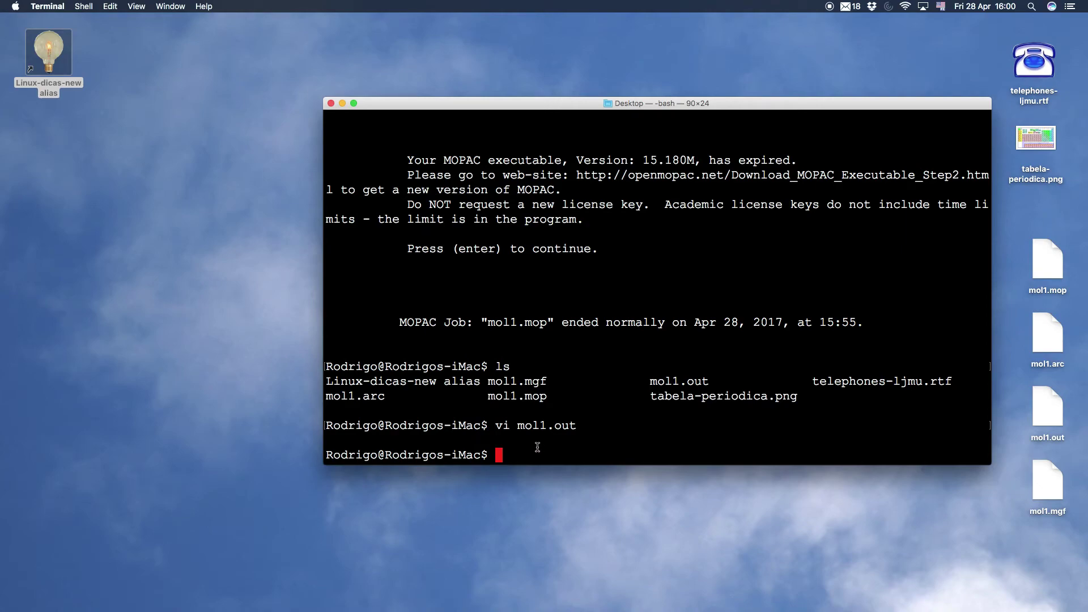
Launch Jmol through a Spotlight search for jmol.jar
key(super+space)
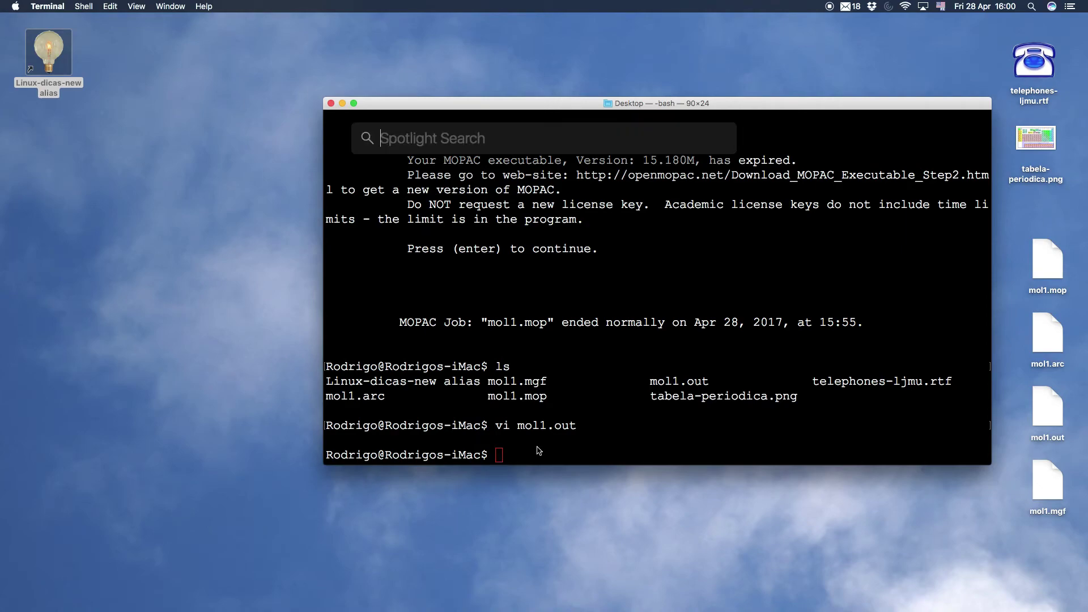
text(jmol)
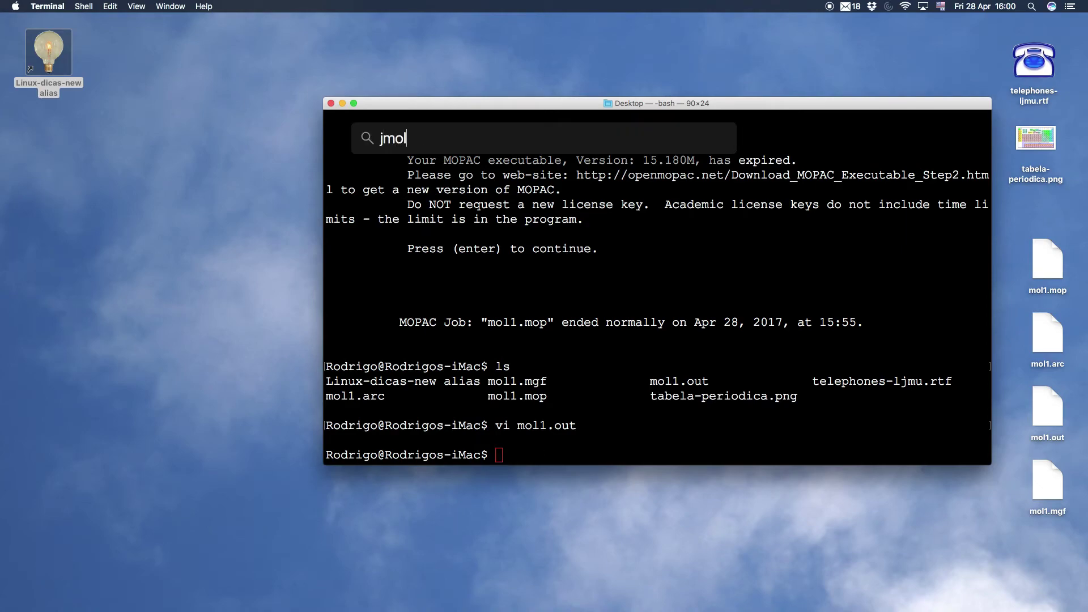
text(.jar)
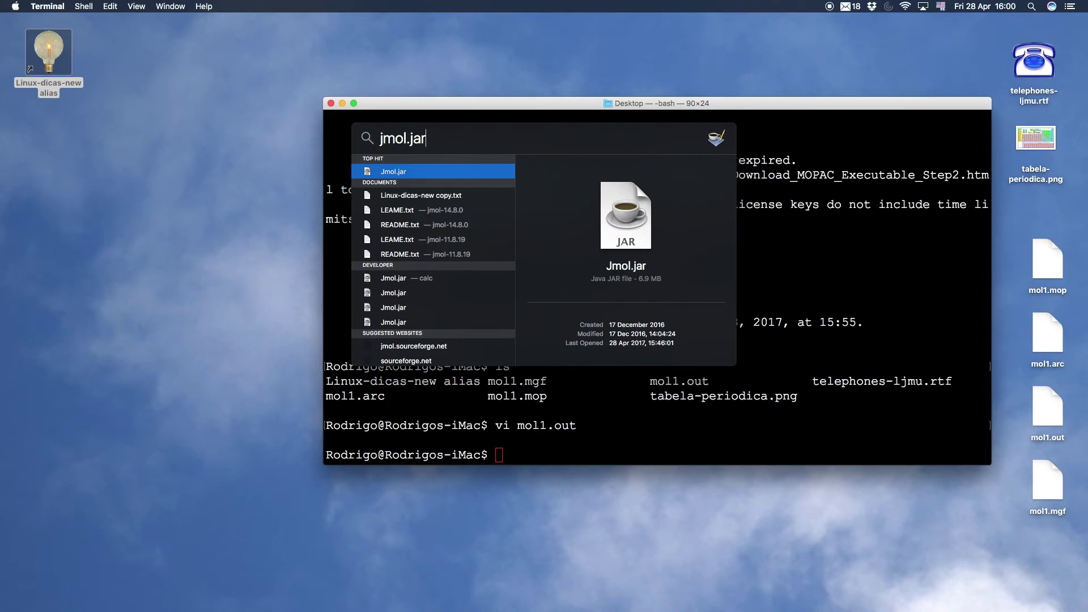
key(Return)
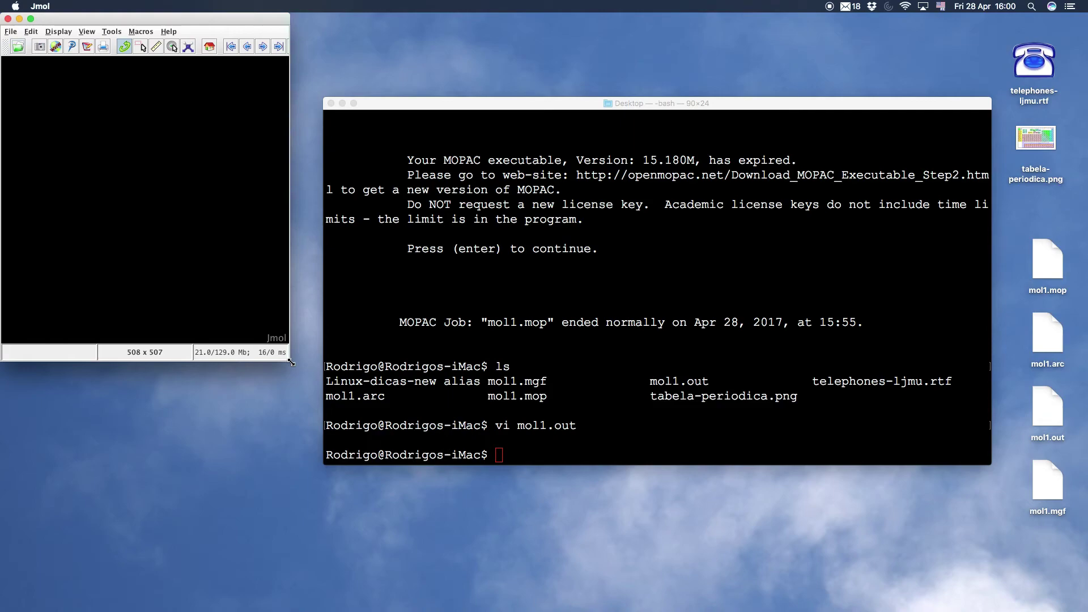
Enlarge the Jmol window and browse the Open dialog into Dropbox's Desktop folder
drag(292, 363, 542, 517)
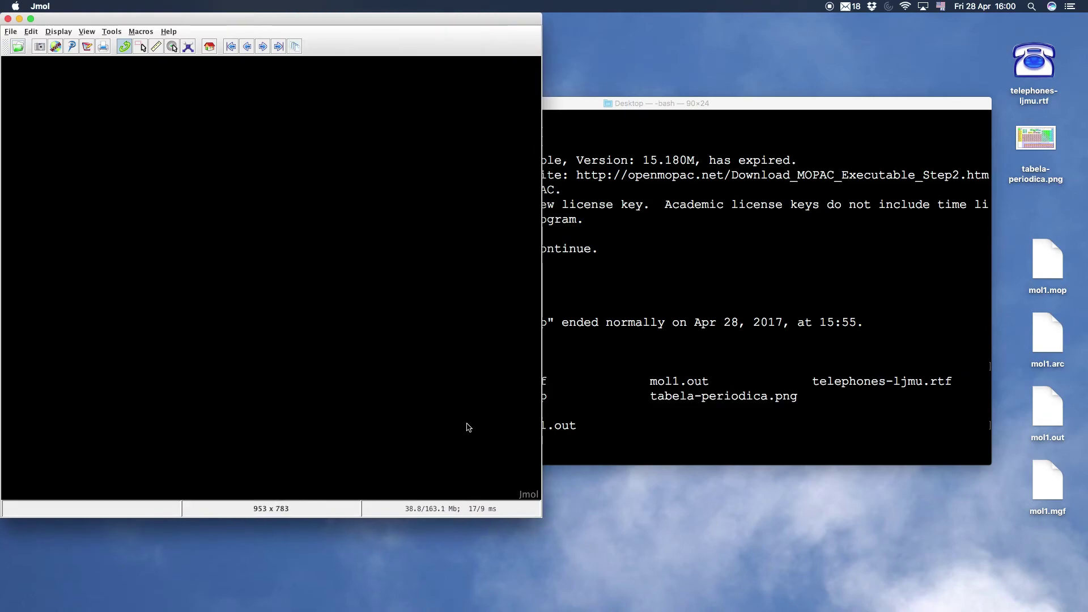
click(19, 48)
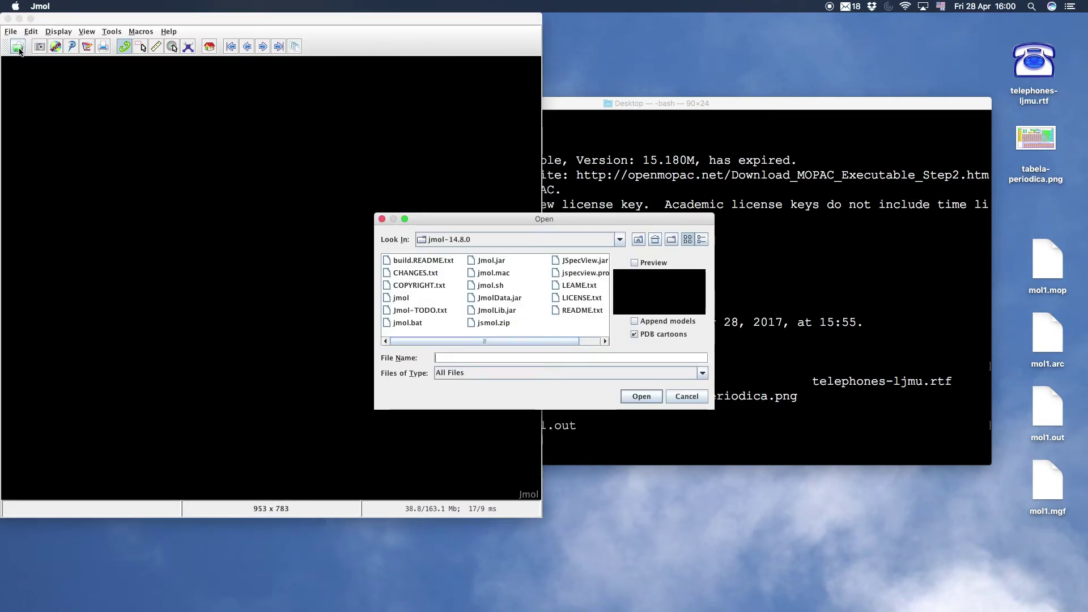
click(618, 239)
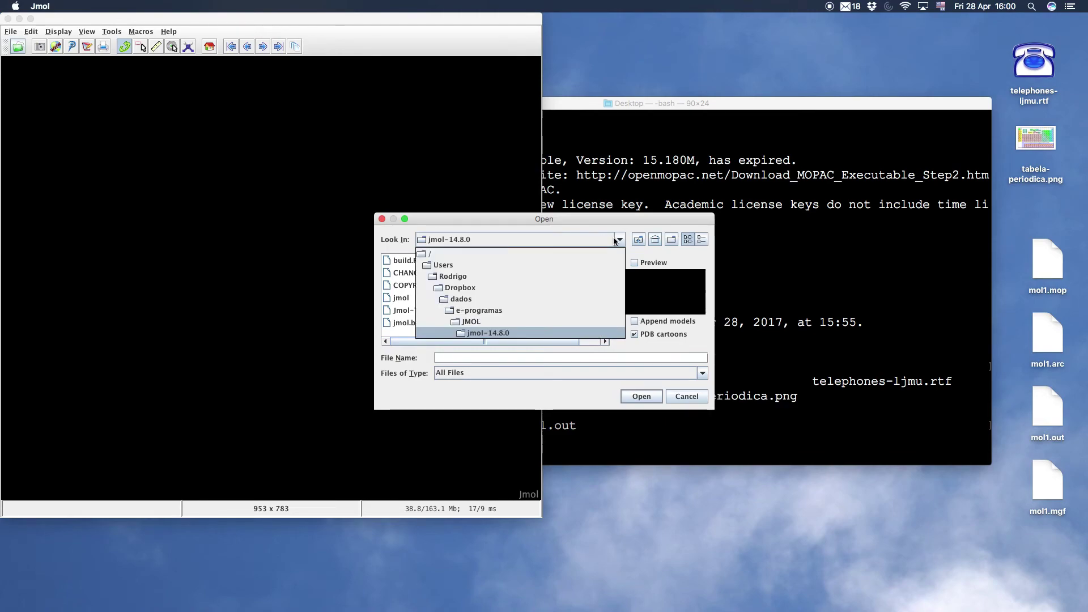
click(465, 288)
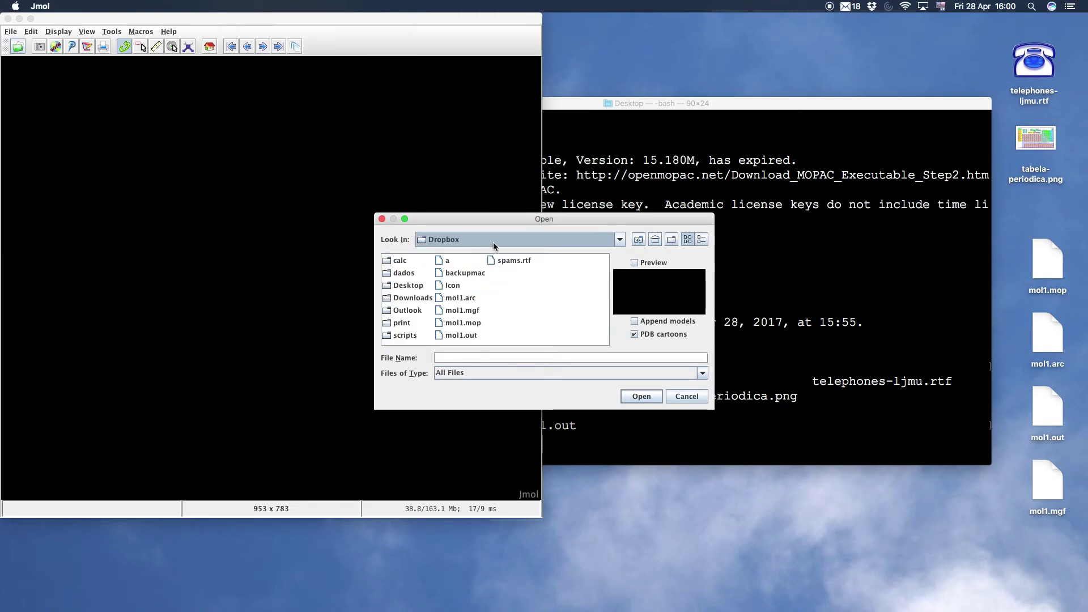
double_click(408, 285)
click(408, 286)
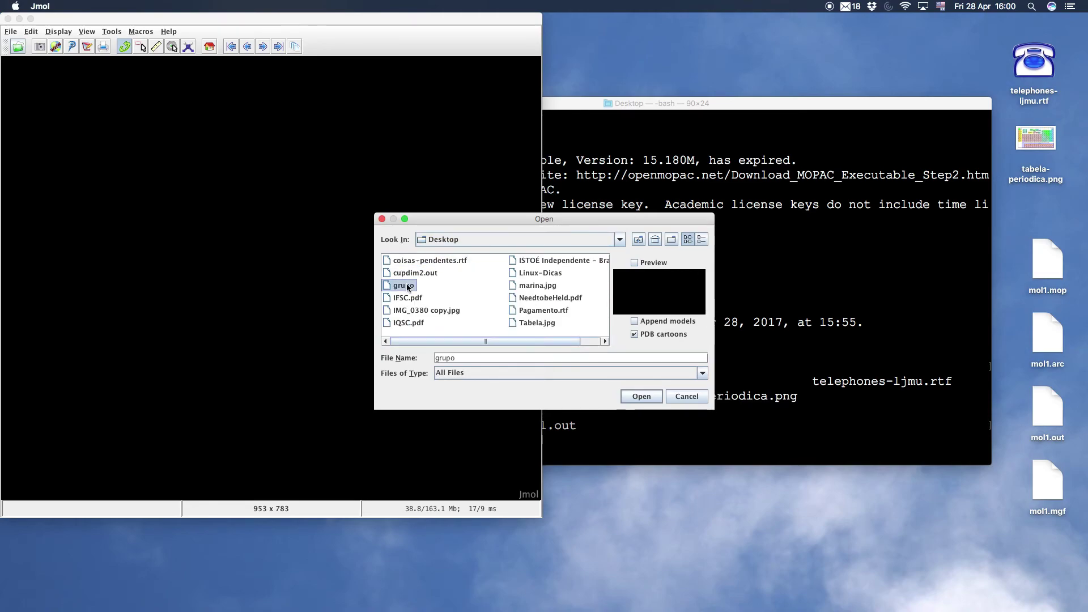
Go to the home Desktop folder instead and load mol1.mgf
click(584, 240)
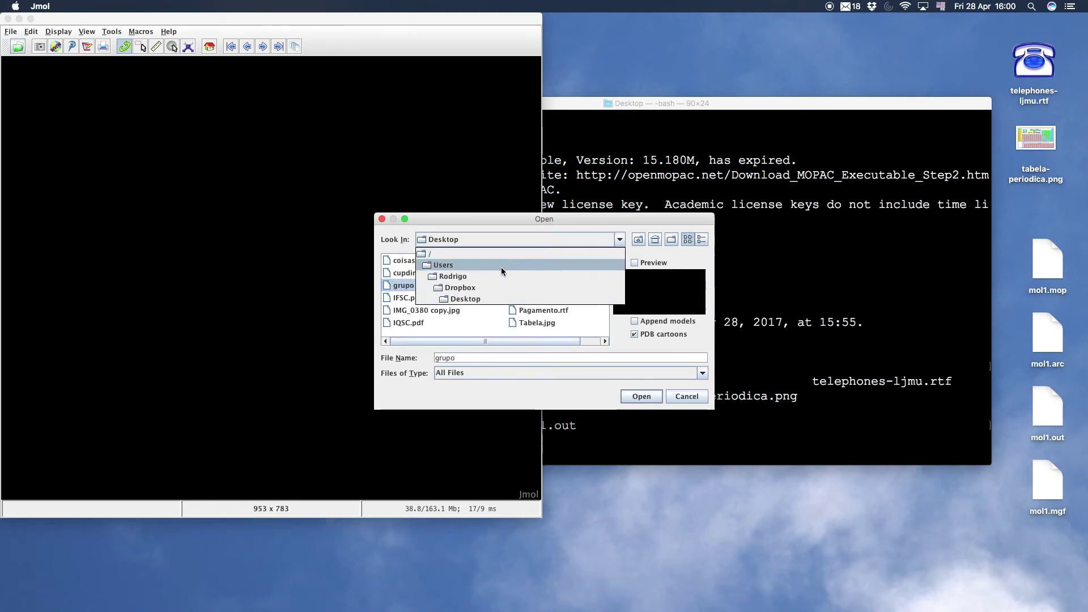
click(488, 277)
click(412, 298)
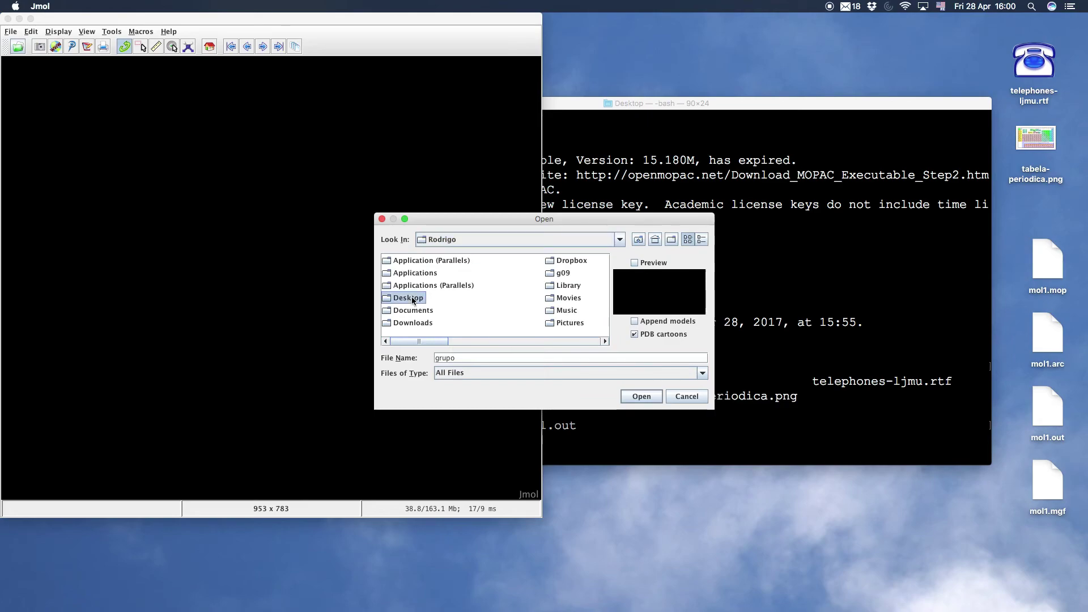
double_click(413, 299)
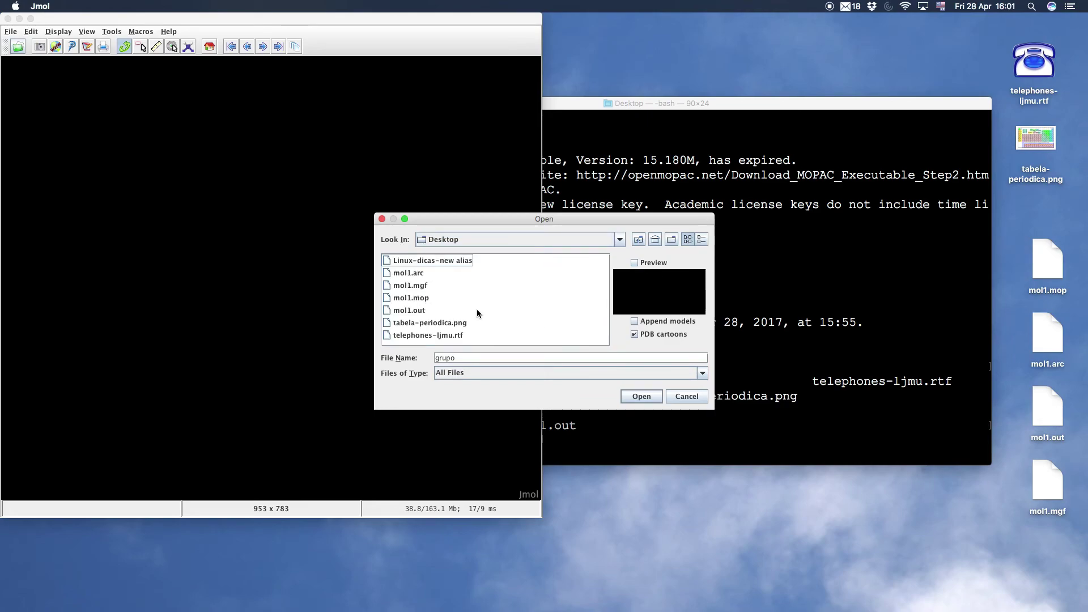
click(416, 287)
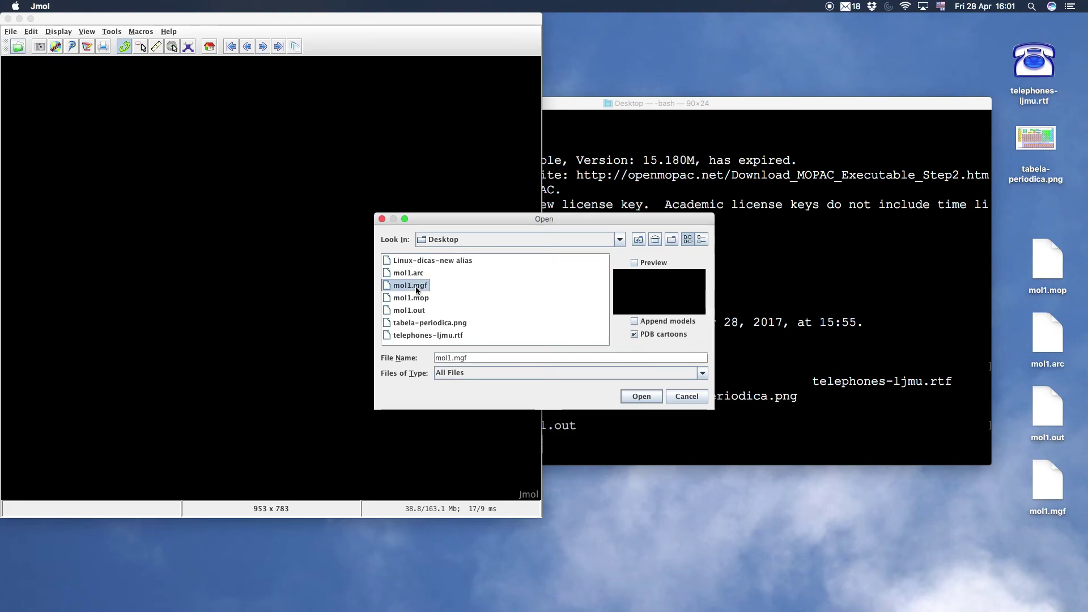
click(642, 396)
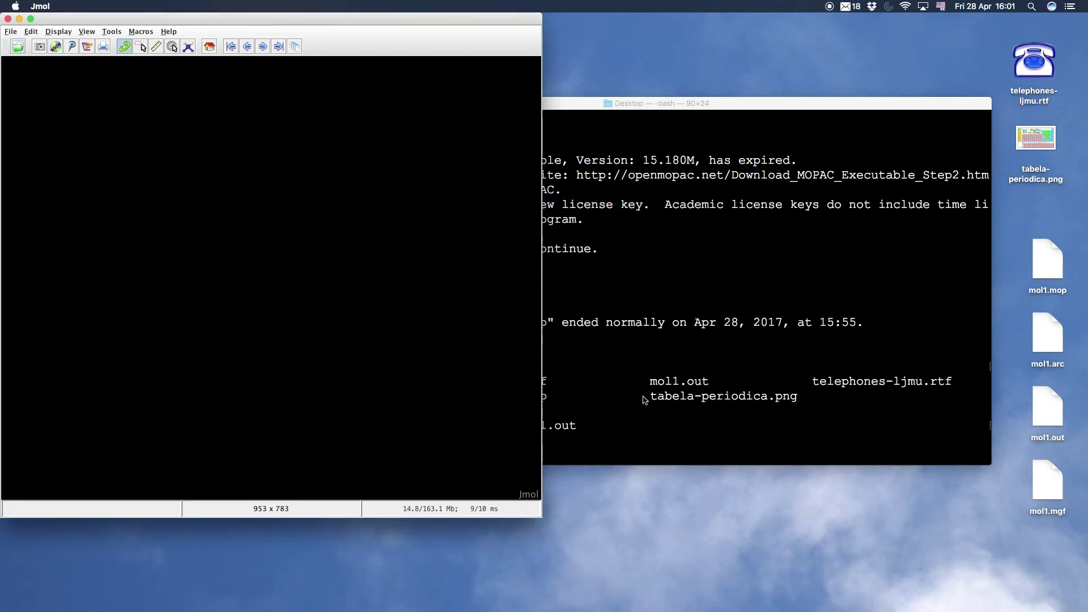
Open the script console from the File menu, place it beside the molecule, and run 'background white'
drag(259, 289, 267, 262)
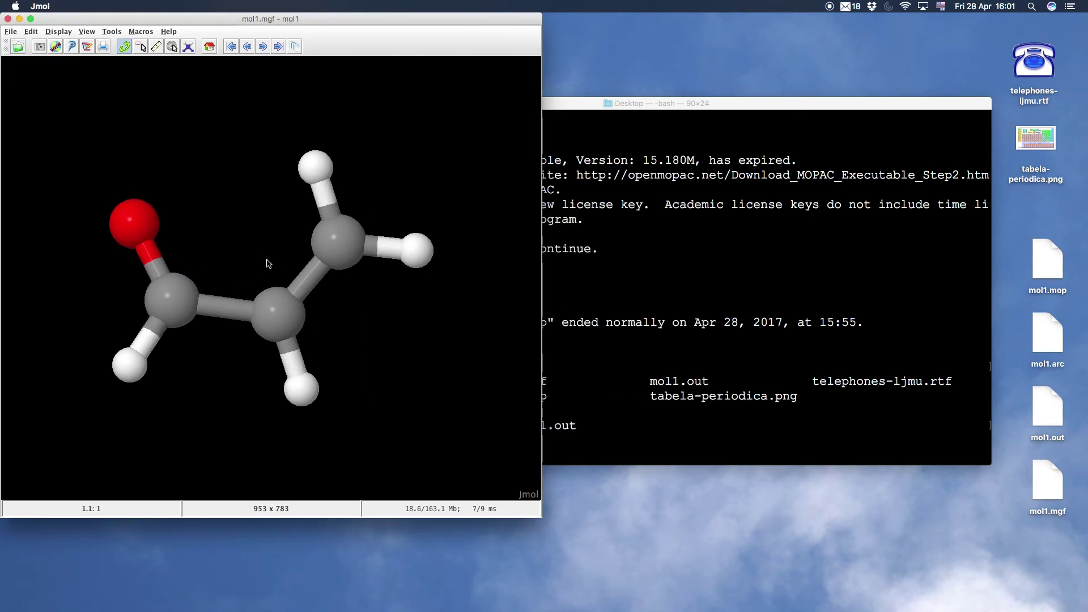
click(11, 33)
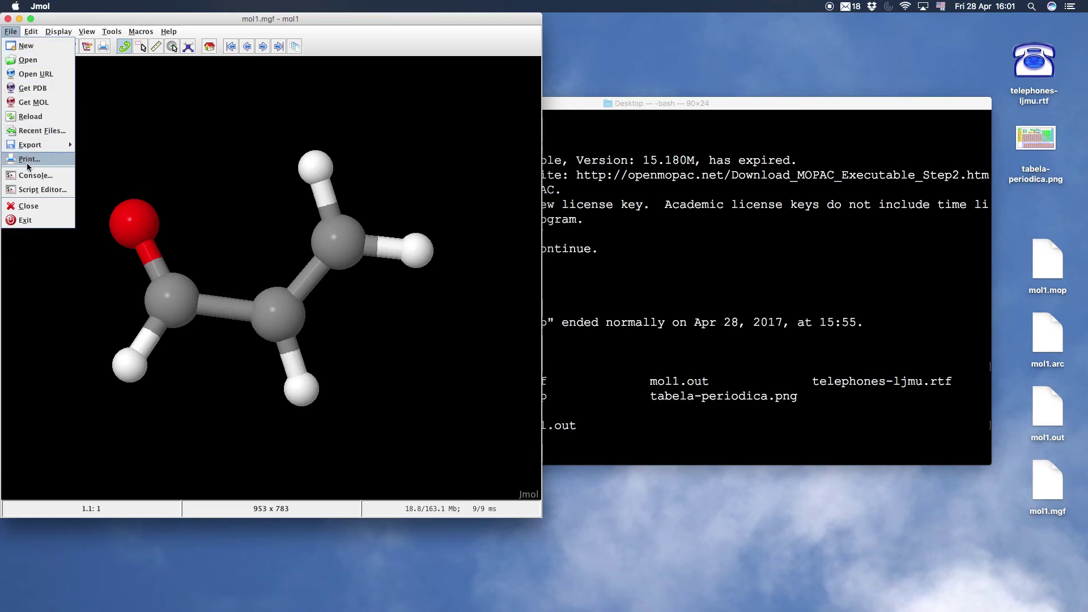
click(33, 176)
drag(501, 200, 685, 207)
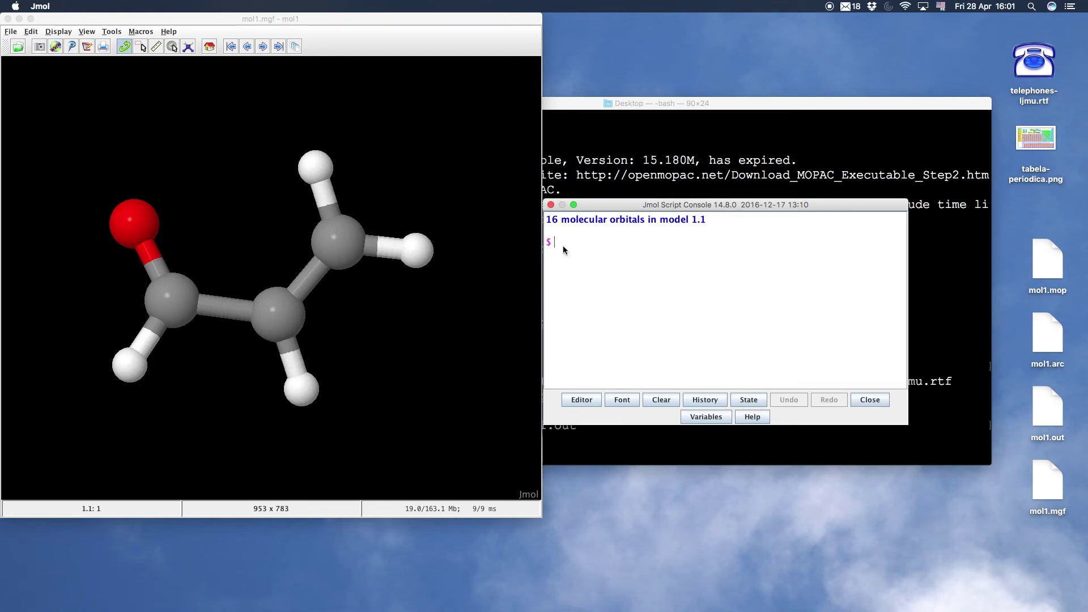
text(background white)
key(Return)
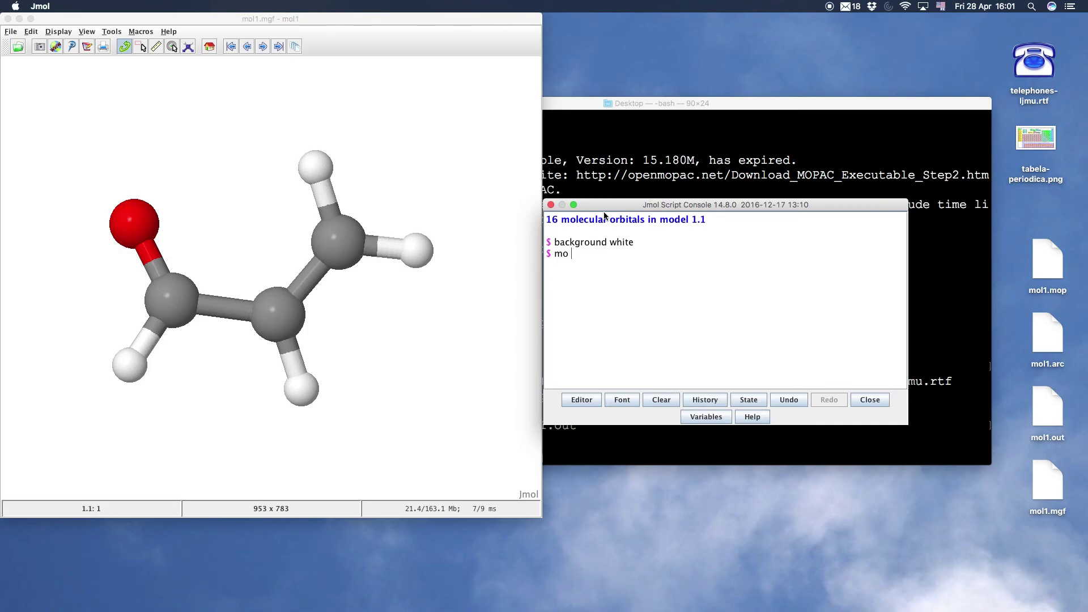
Display orbital 8 with 'mo 8', rotate to inspect its mesh lobes, then enter 'mo fill nomesh'
text(8)
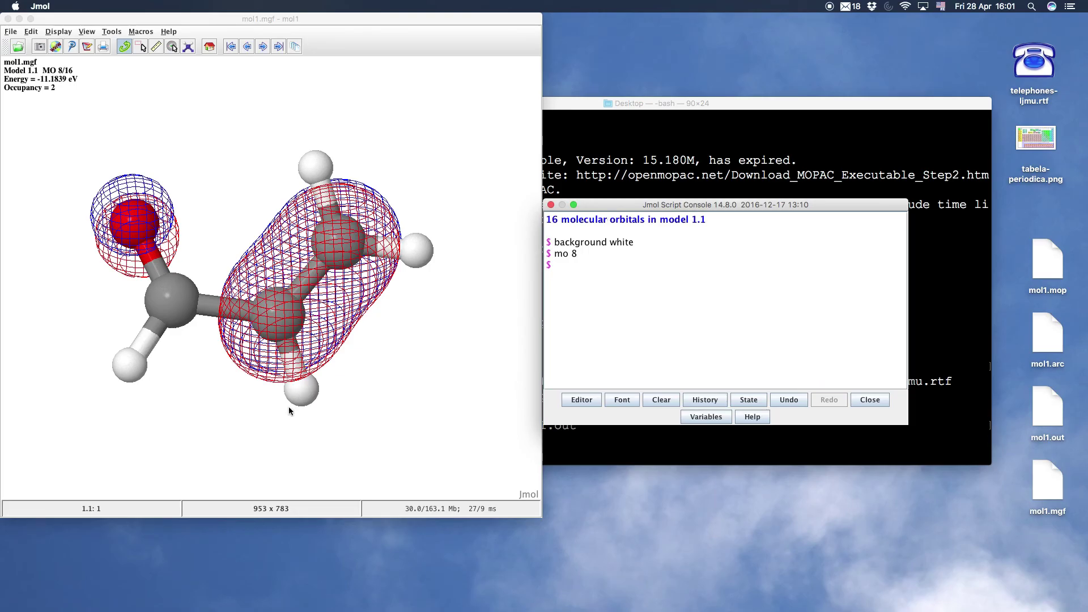
click(261, 440)
drag(260, 440, 167, 304)
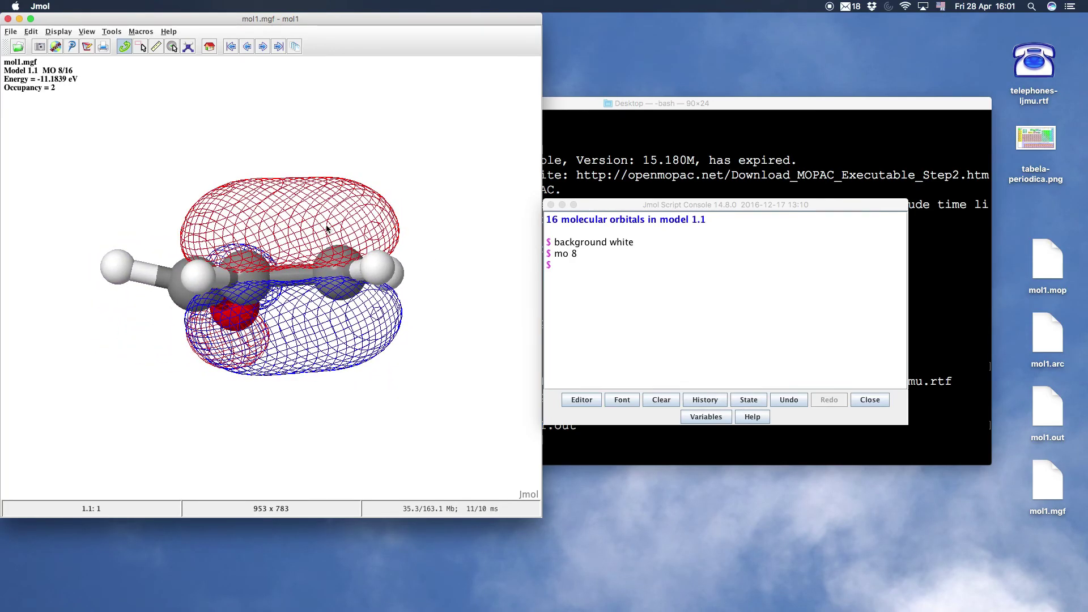
drag(311, 401, 260, 393)
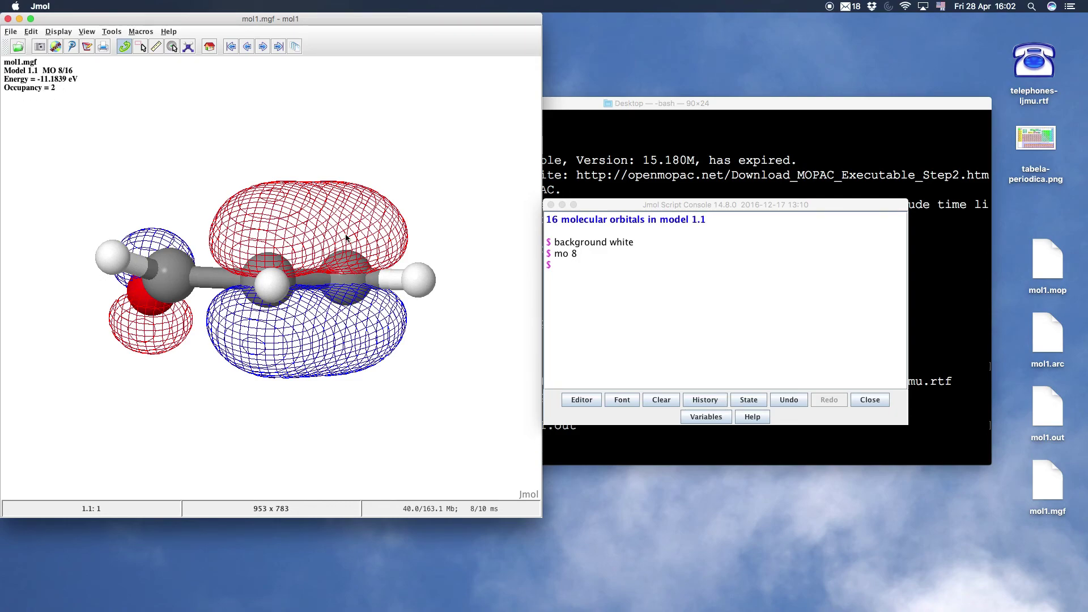
click(572, 271)
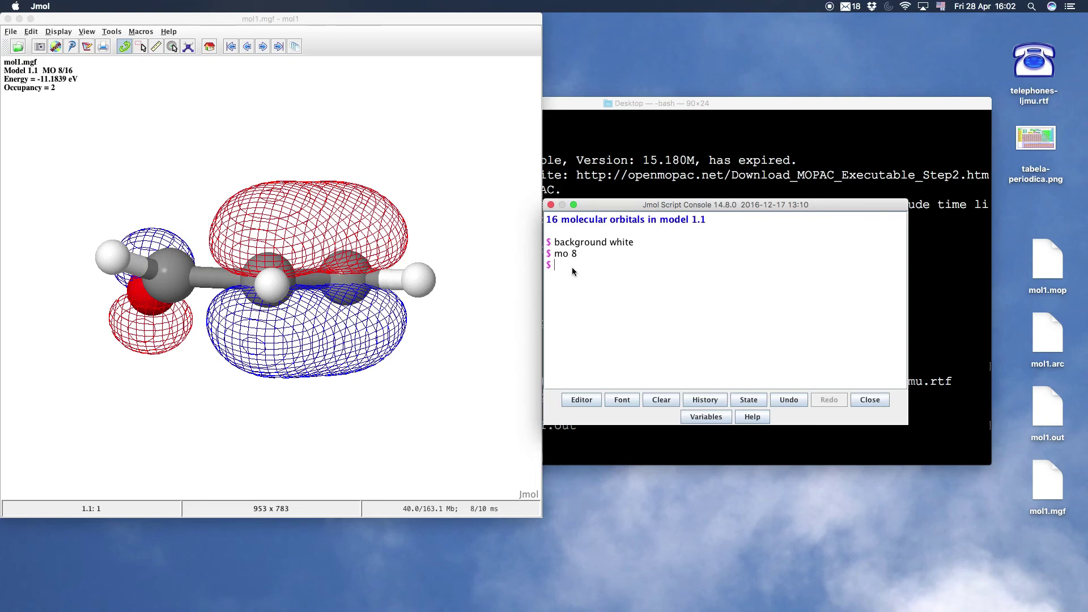
text(mo fill nomesh)
Render orbital 8 as solid lobes with 'mo fill nomesh' and 'mo translucent'
key(Return)
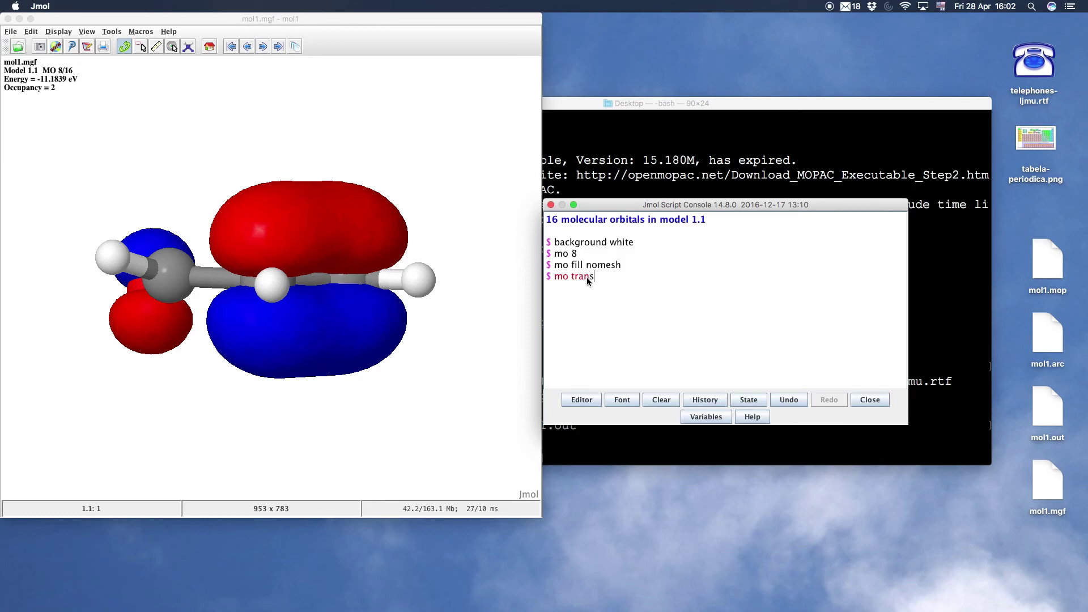
text(mo translucent)
key(Return)
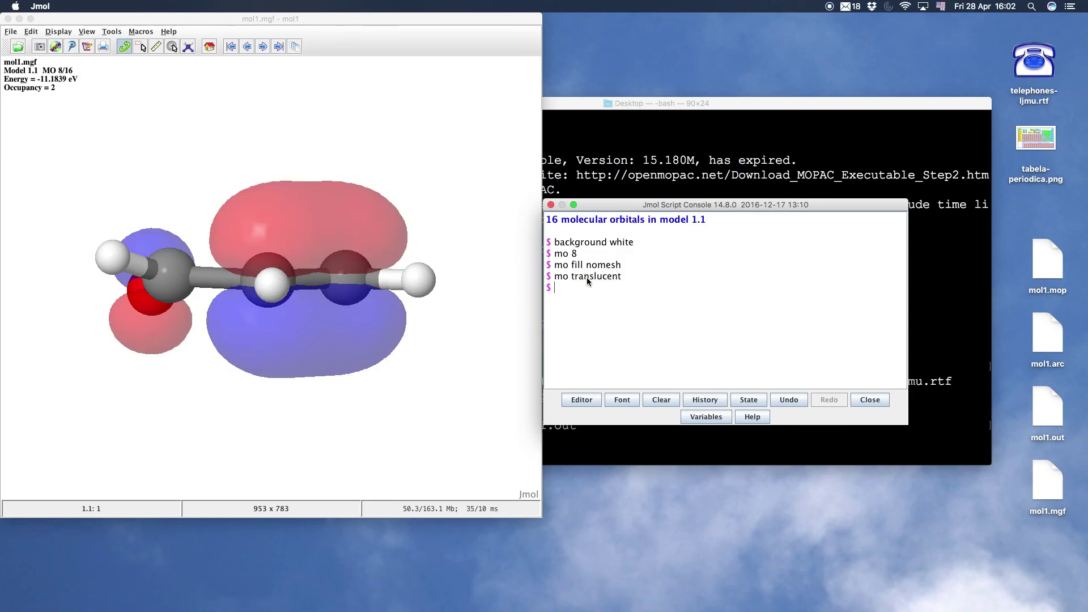
Rotate the molecule to see atoms through the translucent lobes, then enter 'mo 9'
drag(205, 165, 233, 97)
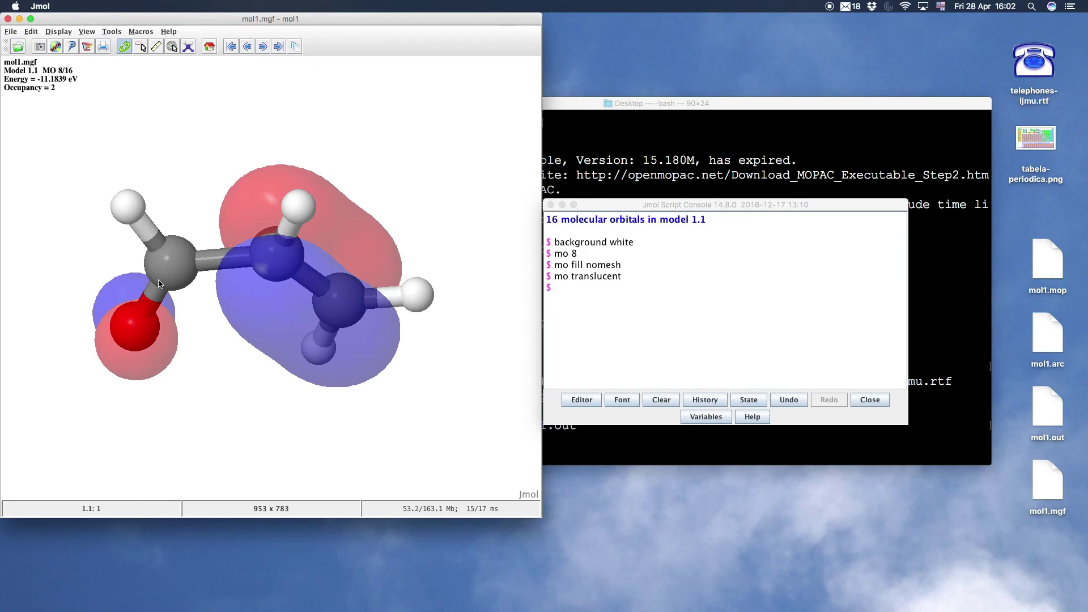
drag(375, 415, 340, 446)
drag(443, 221, 416, 307)
click(584, 288)
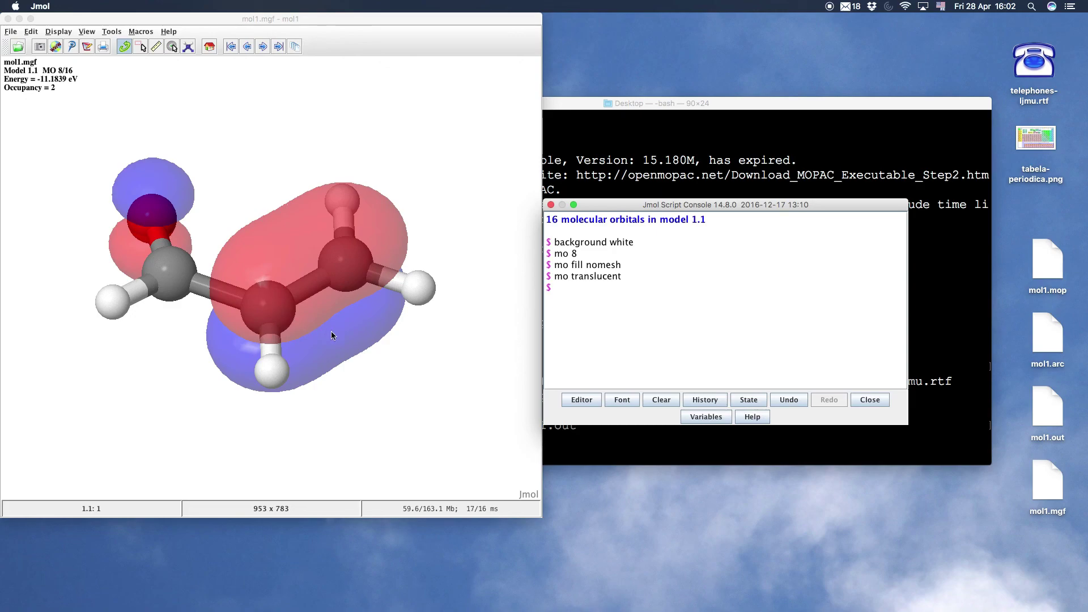
text(mo 9)
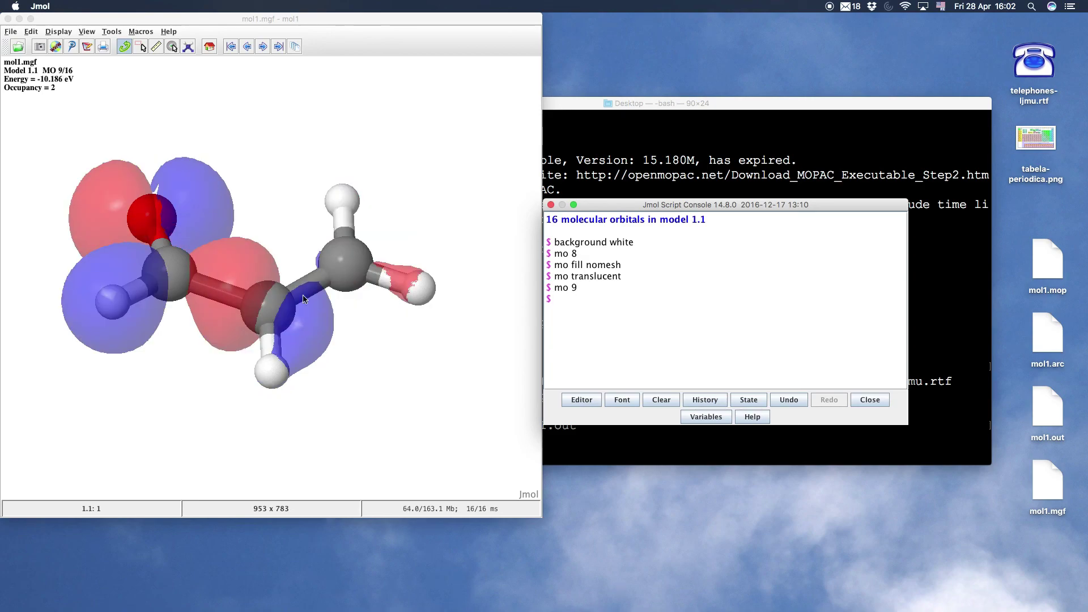
Inspect orbital 9, then run 'mo10' to show unoccupied orbital 10 and rotate it
drag(92, 131, 142, 190)
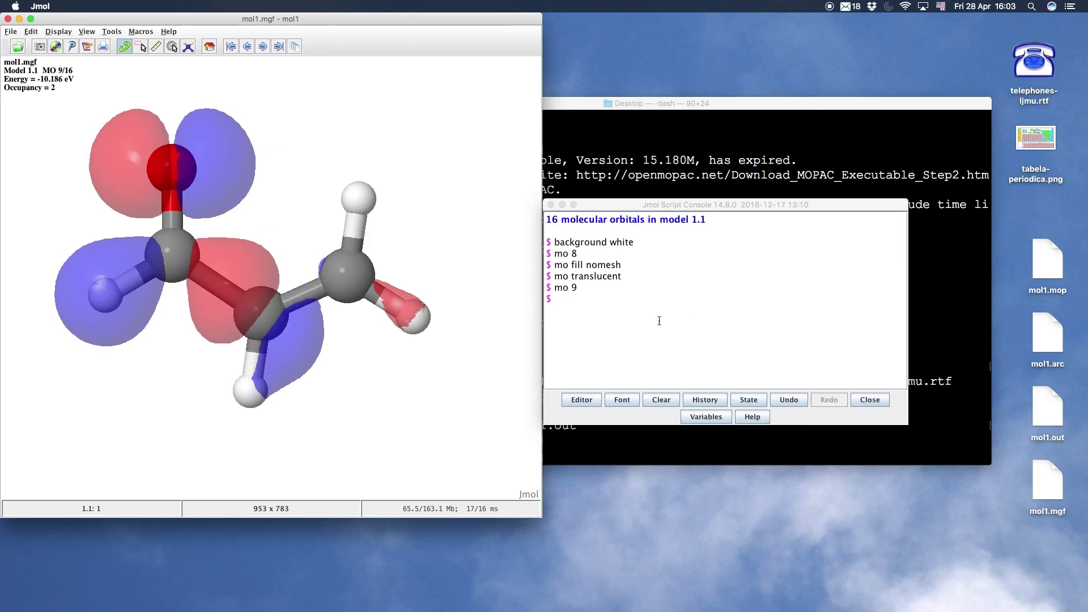
click(631, 312)
text(mo)
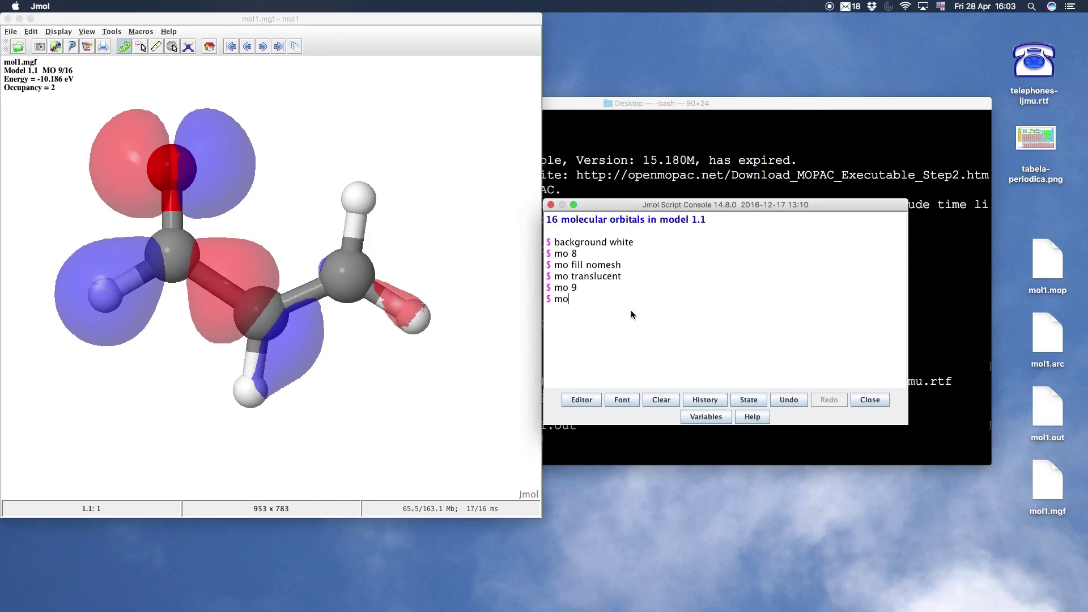
text(10)
key(Return)
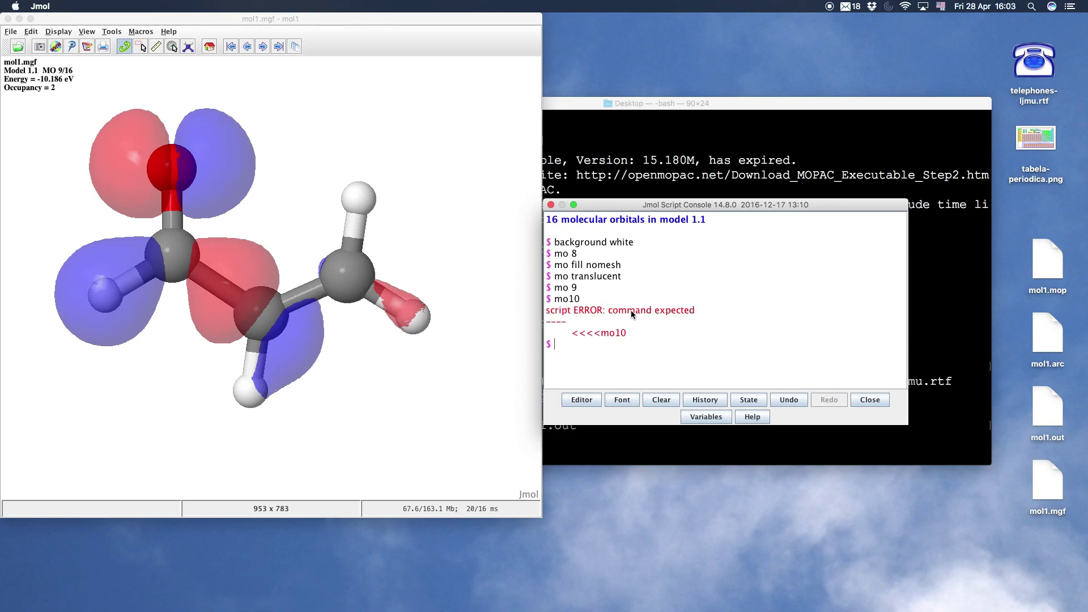
text(mo 10)
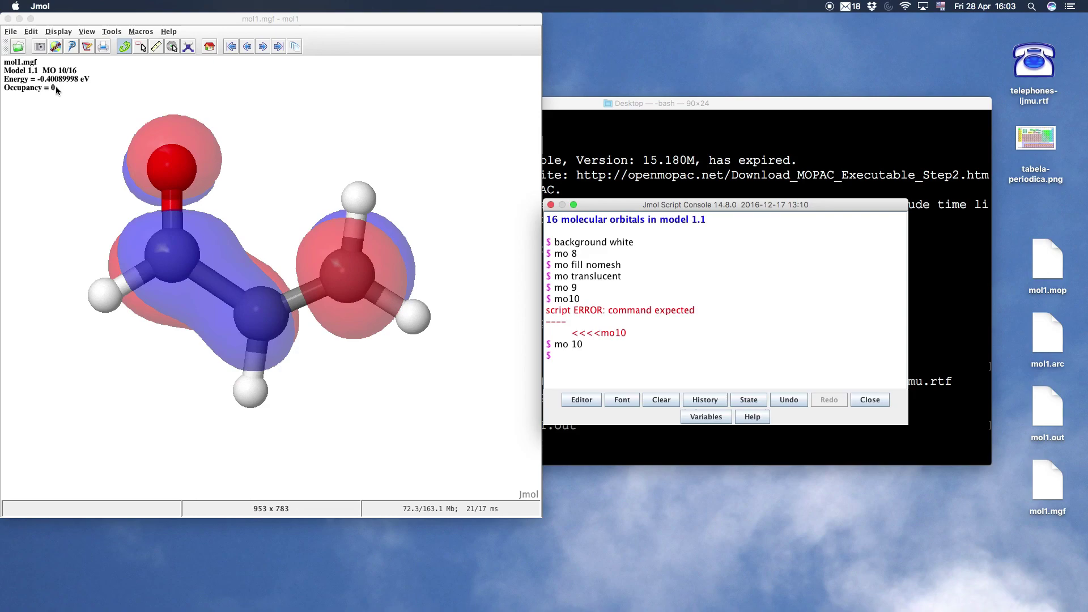
drag(206, 381, 249, 260)
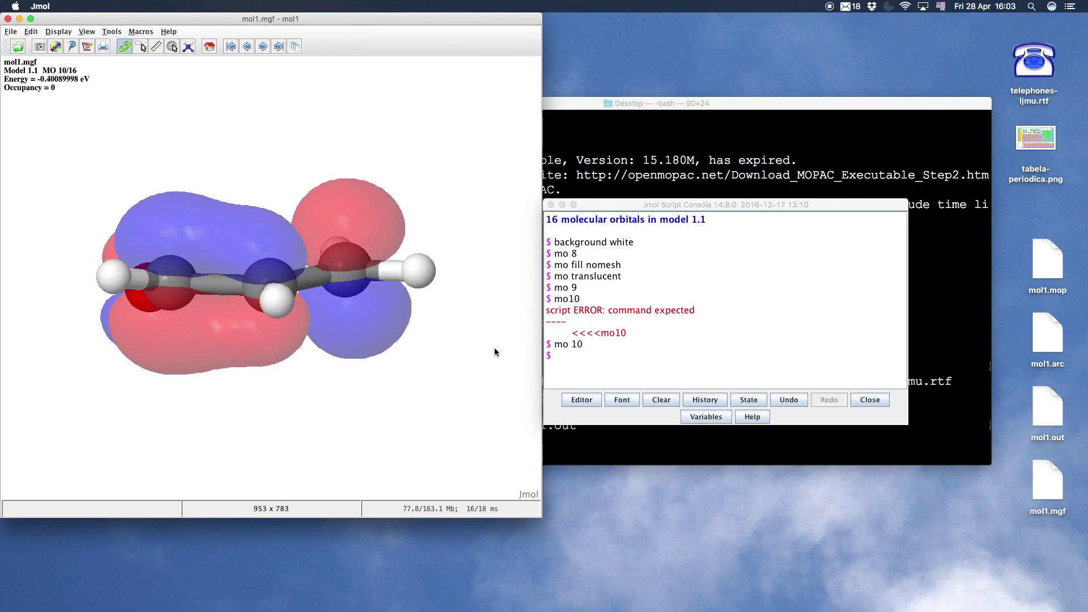
click(10, 32)
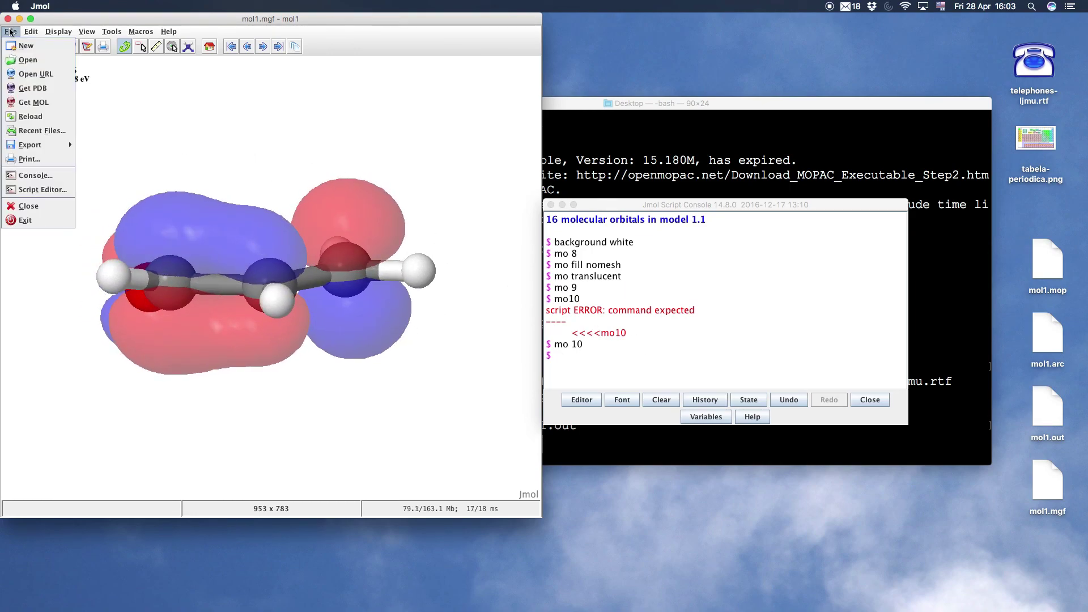
mouse_move(75, 149)
click(204, 18)
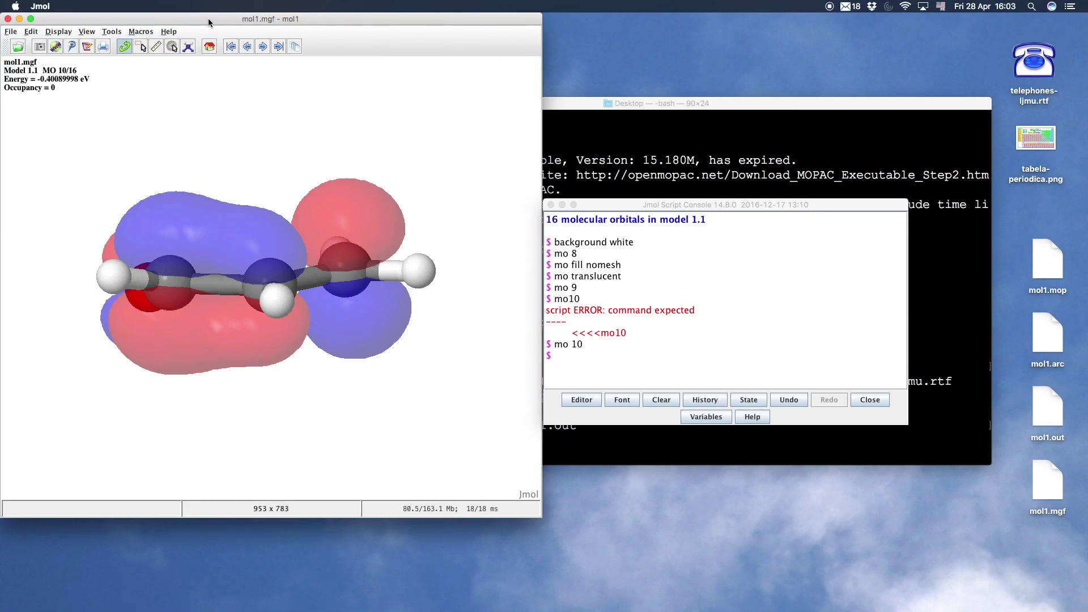